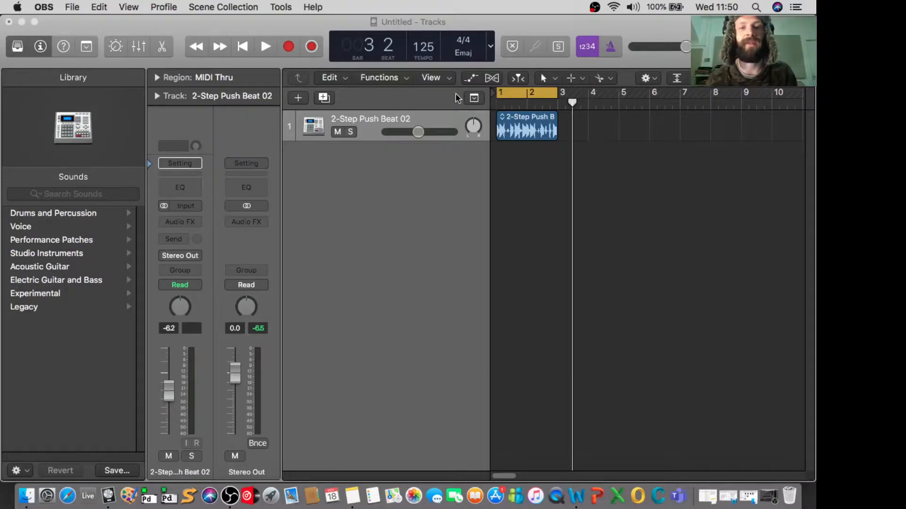
- Create one software instrument track using the EXS24 (Sampler) instrument with output 1 + 2
left_click(297, 100)
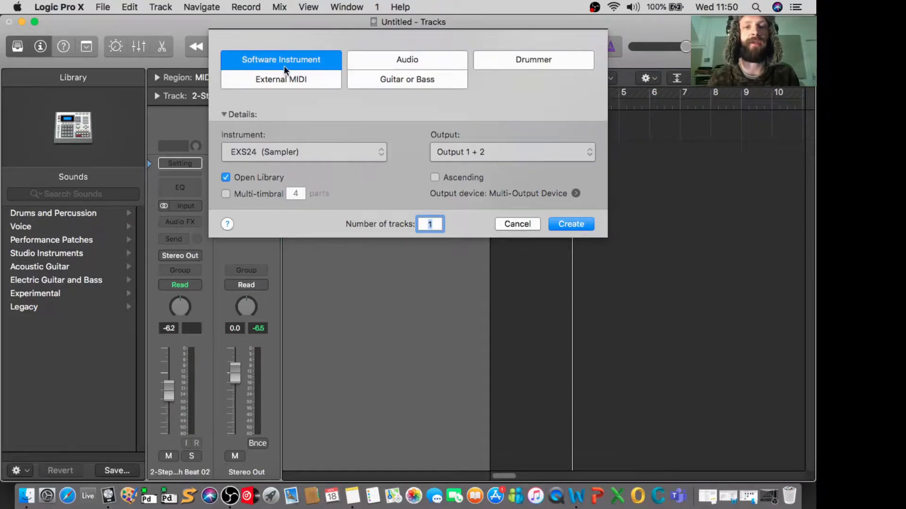
left_click(330, 151)
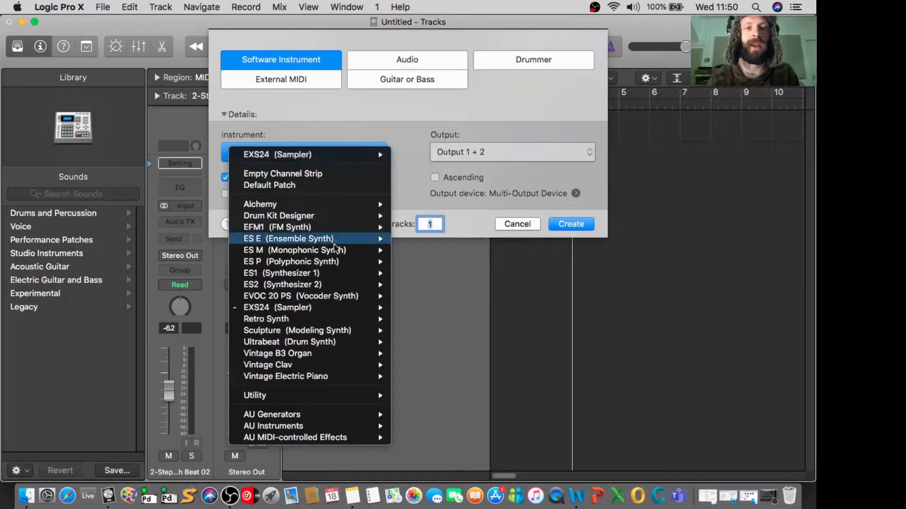
left_click(290, 309)
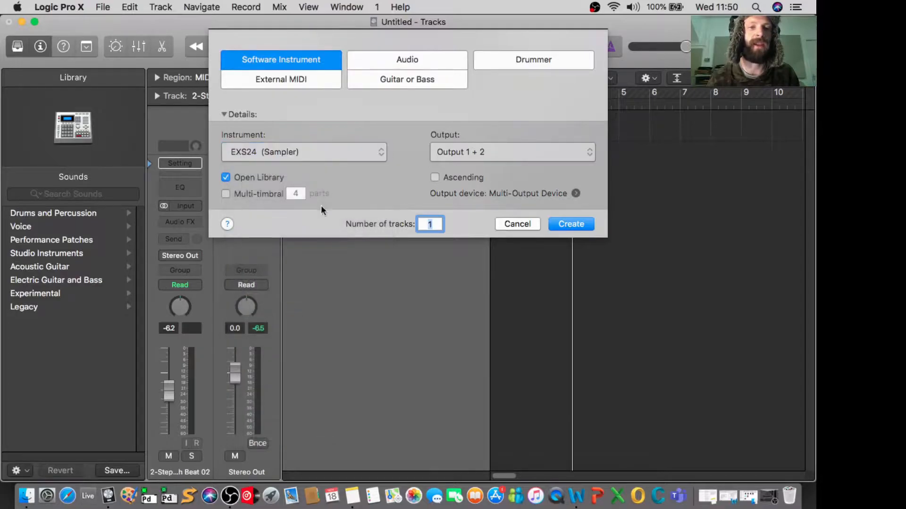
left_click(564, 222)
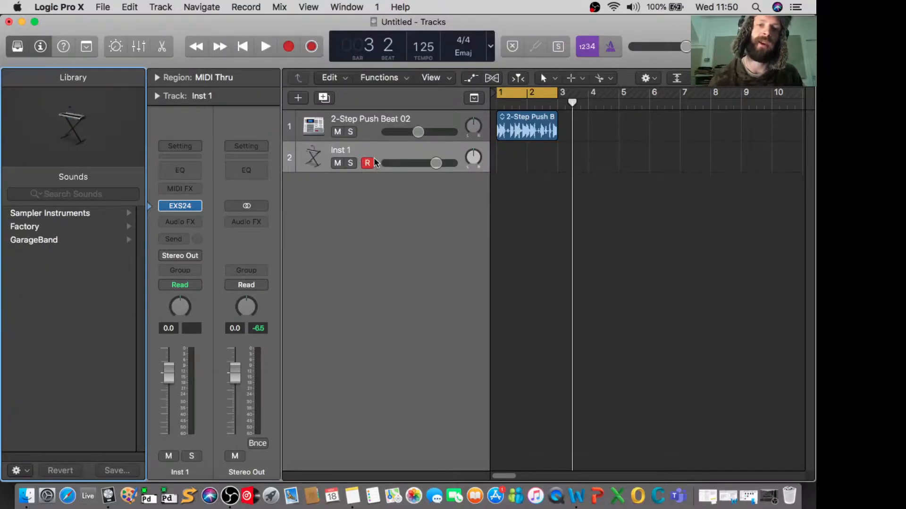
- Audition the new track's default sound in different octaves with Musical Typing, and close the on-screen keyboard
key("super+k")
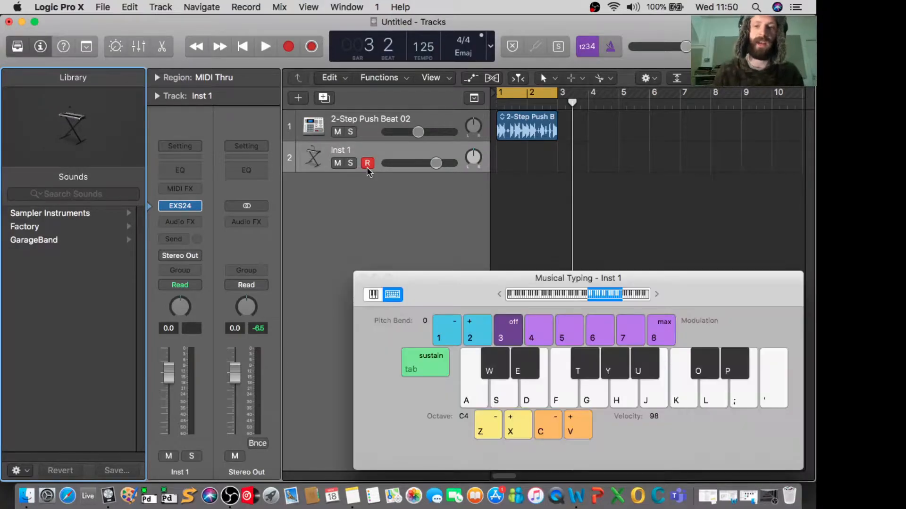
key("j")
key("d")
key("z")
key("d")
key("g")
key("j")
key("k")
key("k")
key("x")
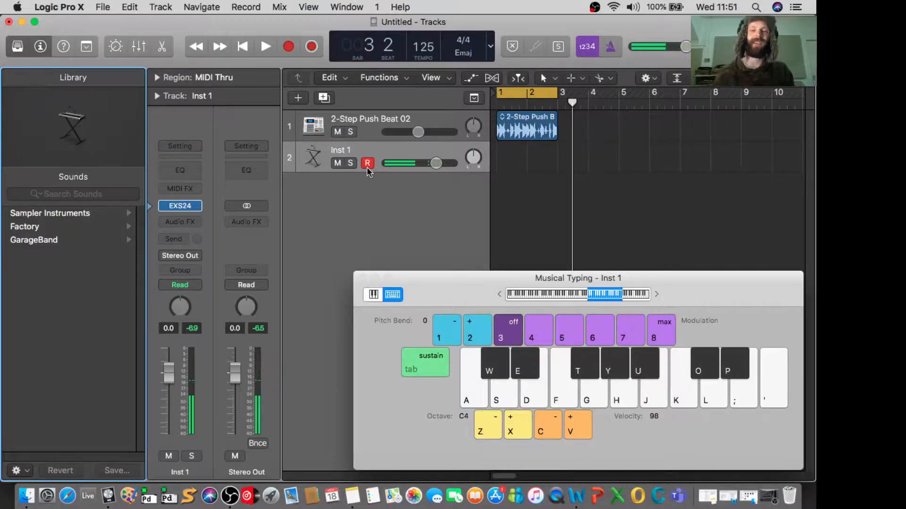
key("a")
key("k")
key("h")
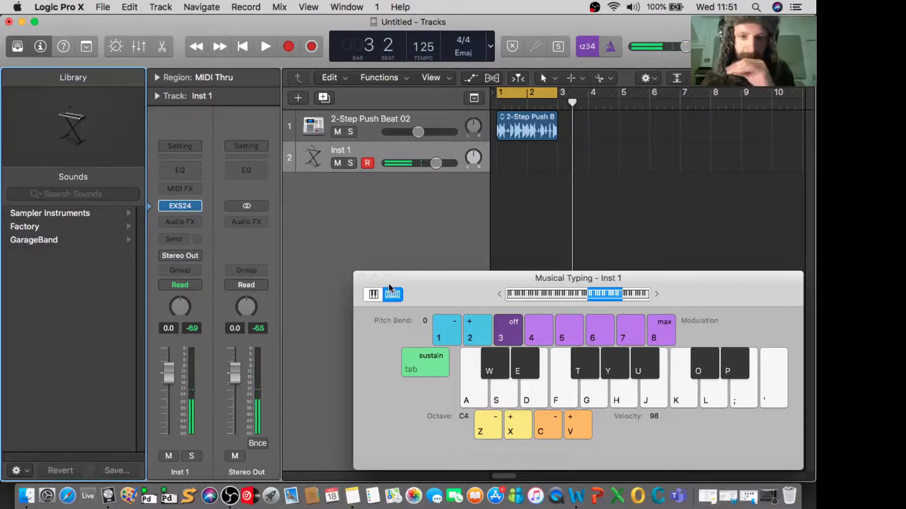
left_click(363, 277)
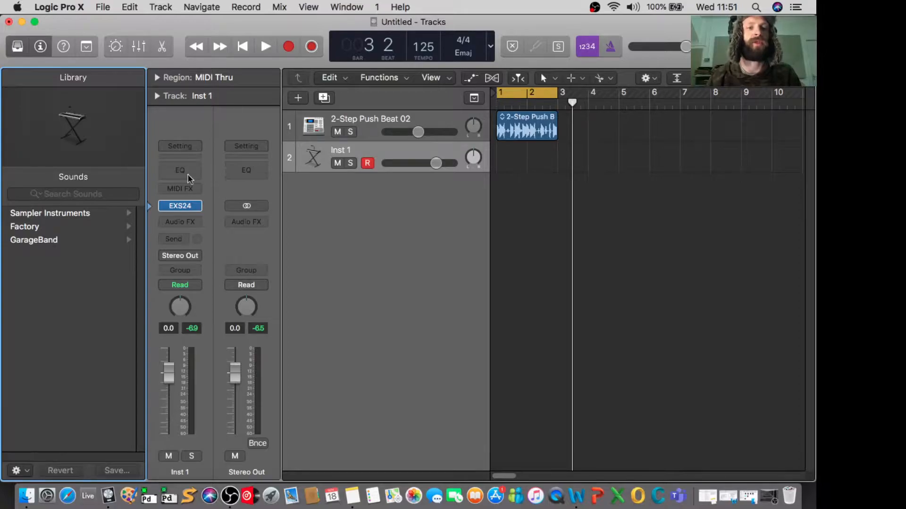
- Rename the new instrument track SAMPLER
left_click(345, 152)
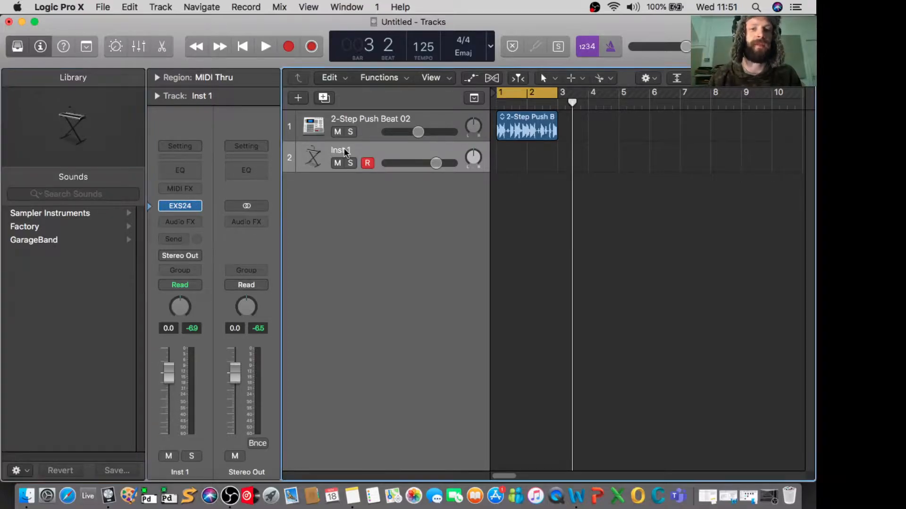
double_click(345, 152)
type("SAMPLER")
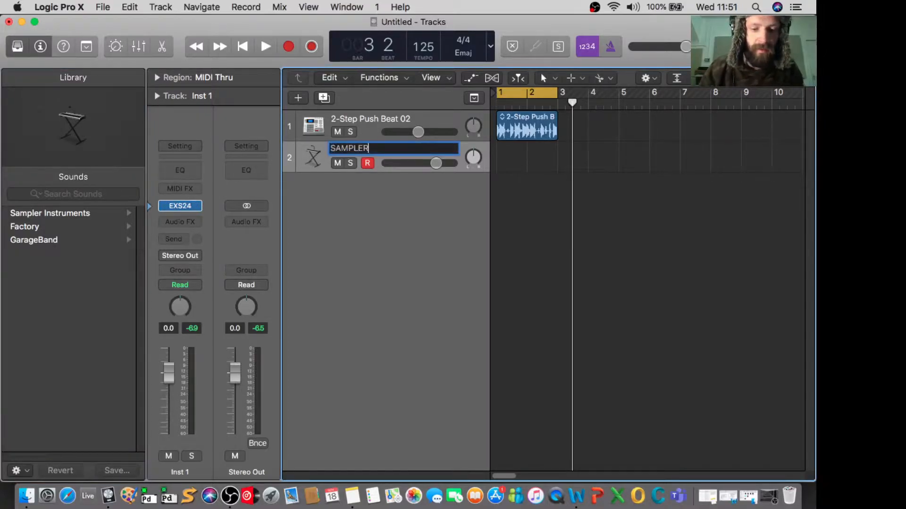
key("Escape")
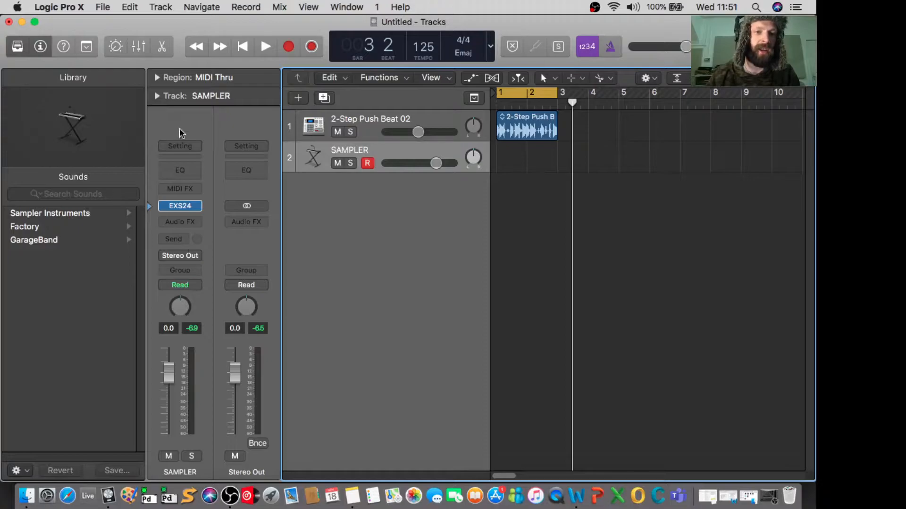
- Open the EXS24 plug-in on the SAMPLER track and bring up its Instrument Editor
left_click(181, 206)
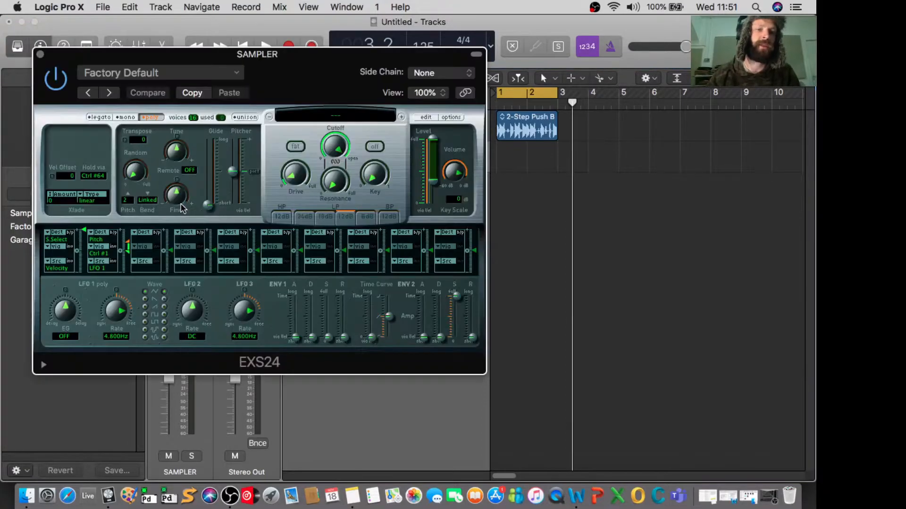
left_click_drag(295, 59, 437, 73)
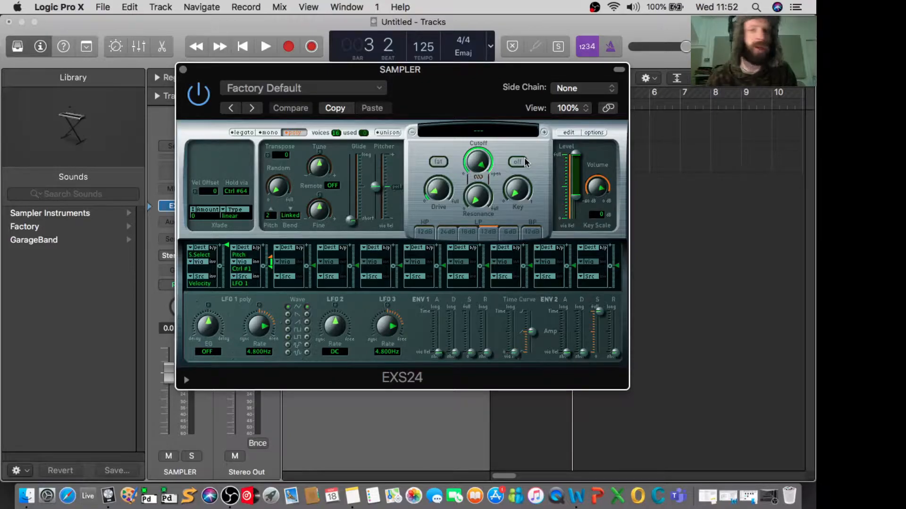
left_click(568, 134)
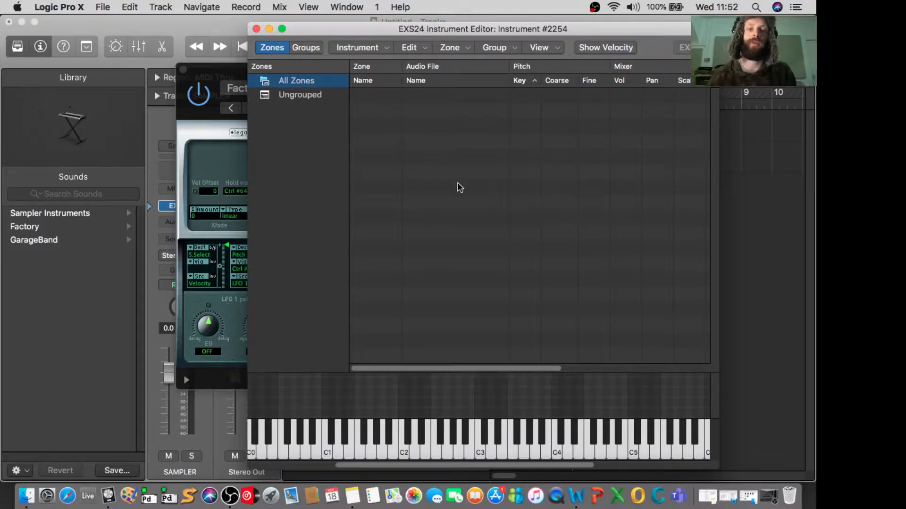
- Switch to Finder and open the HAT folder inside SAMPLES, DRUMS, drum kits
left_click(27, 495)
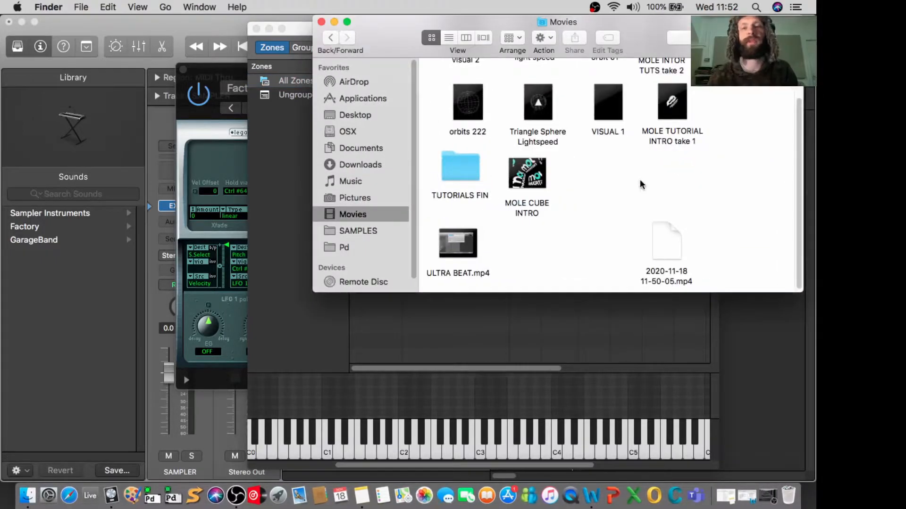
left_click(371, 231)
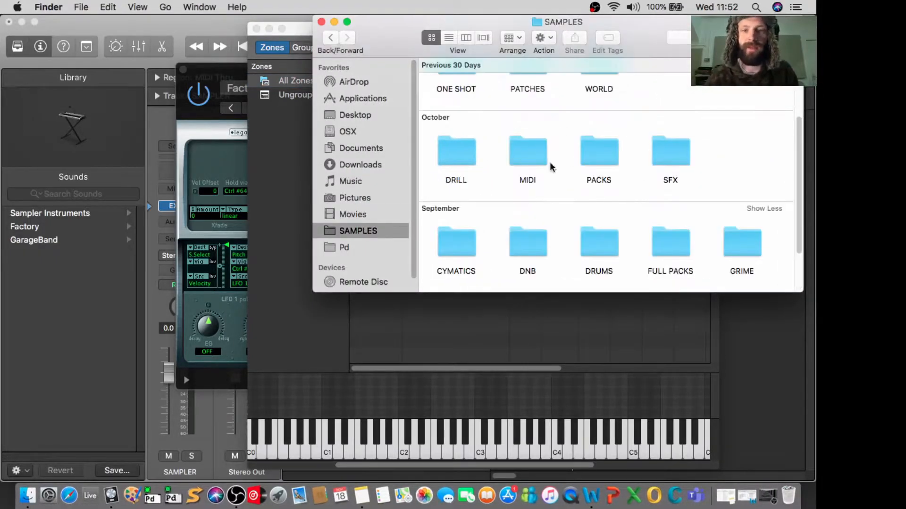
scroll(494, 175, "up", 5)
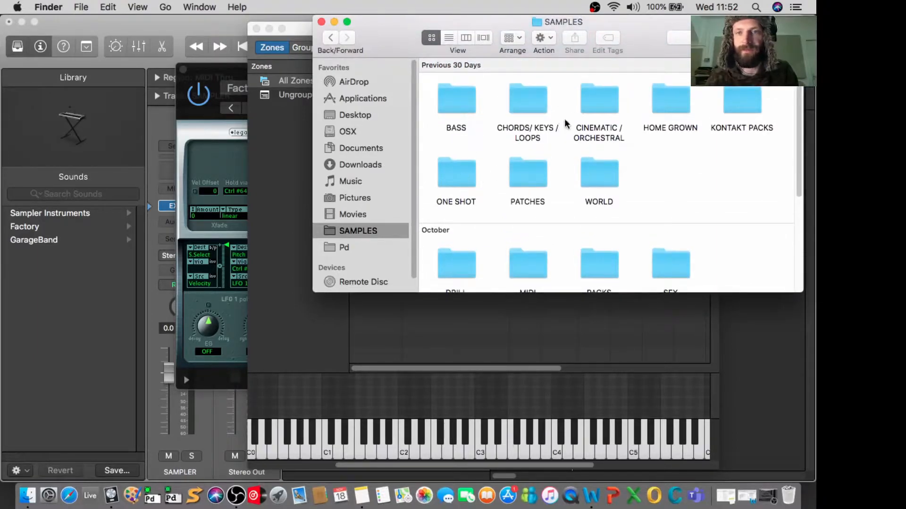
scroll(582, 198, "down", 6)
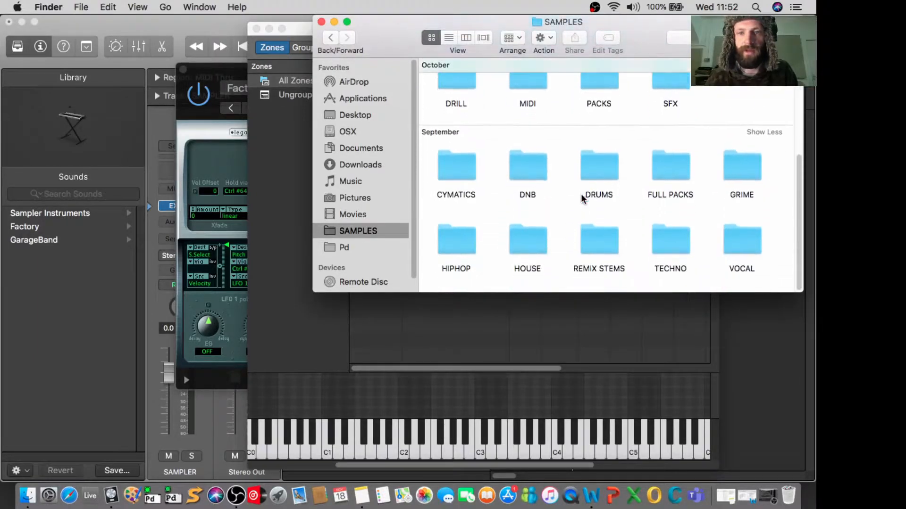
double_click(602, 164)
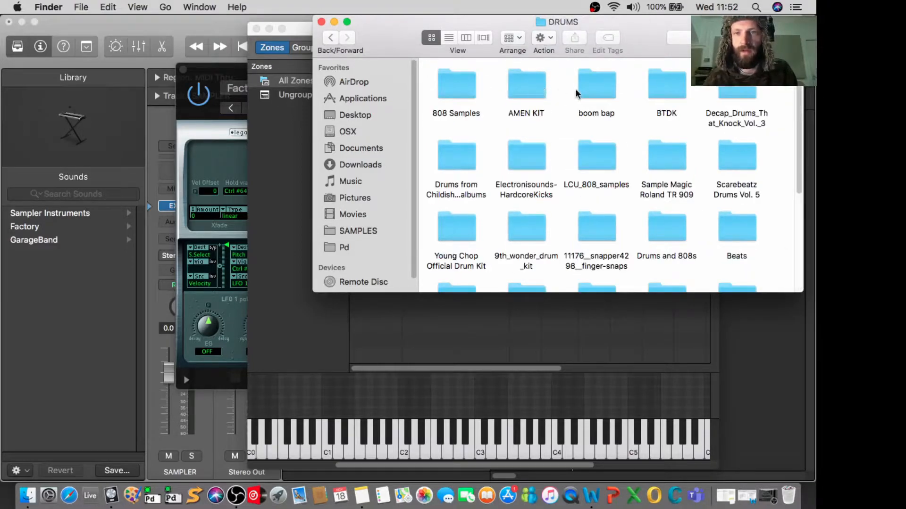
scroll(660, 127, "down", 5)
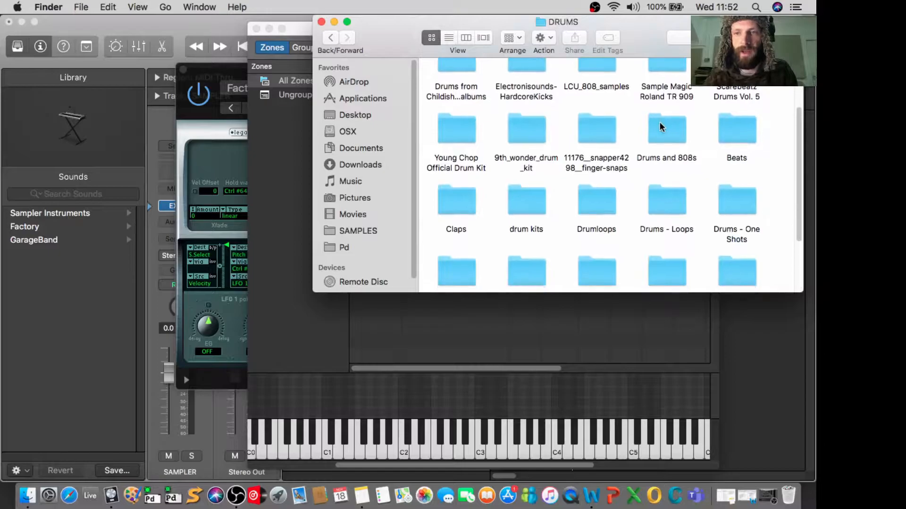
scroll(660, 123, "up", 1)
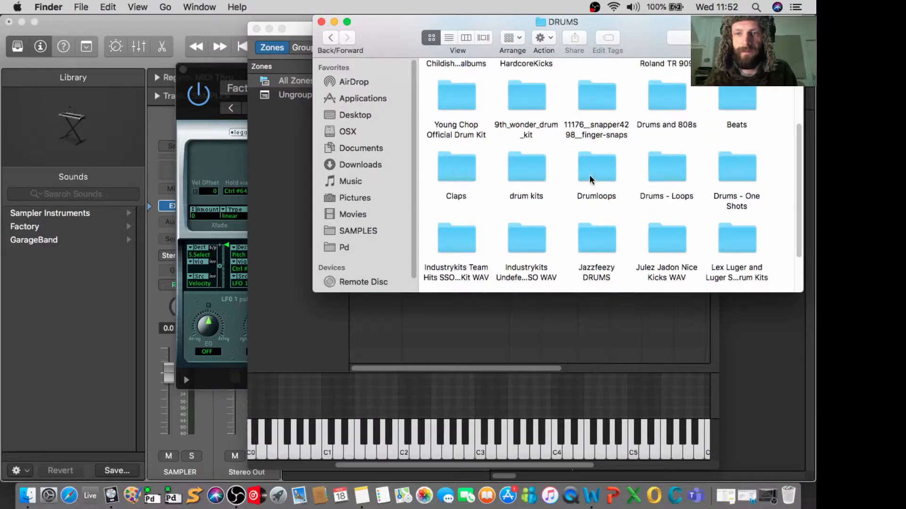
double_click(526, 174)
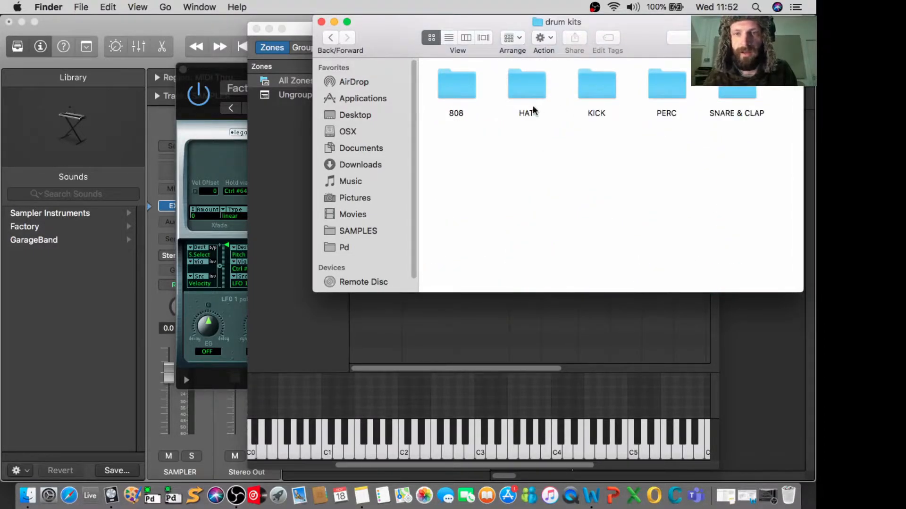
left_click(519, 95)
double_click(519, 96)
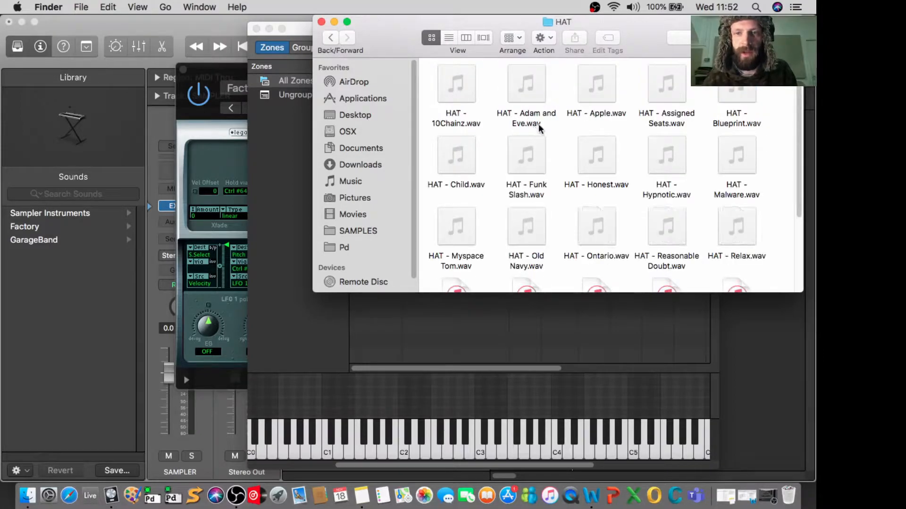
- Select five hat samples together: 10Chainz, Reasonable Doubt, Honest, Funk Slash and Child
left_click(459, 99)
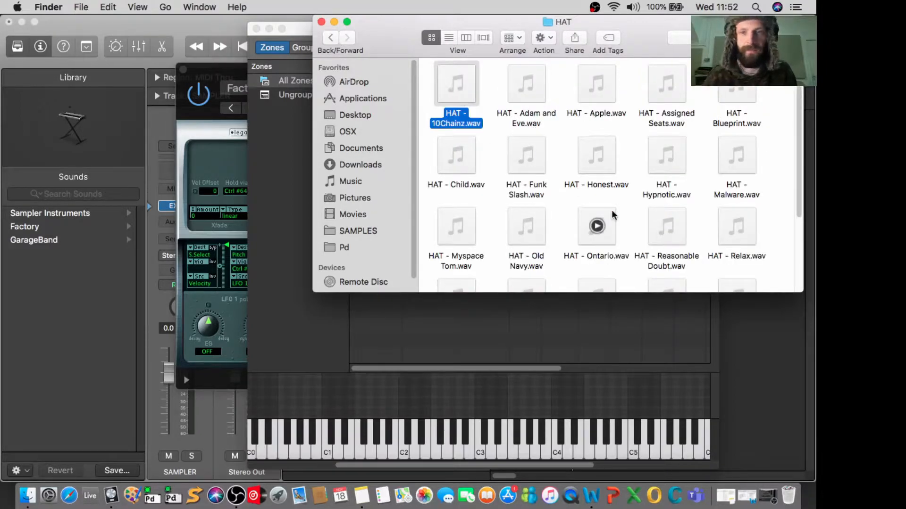
left_click(652, 225, "super")
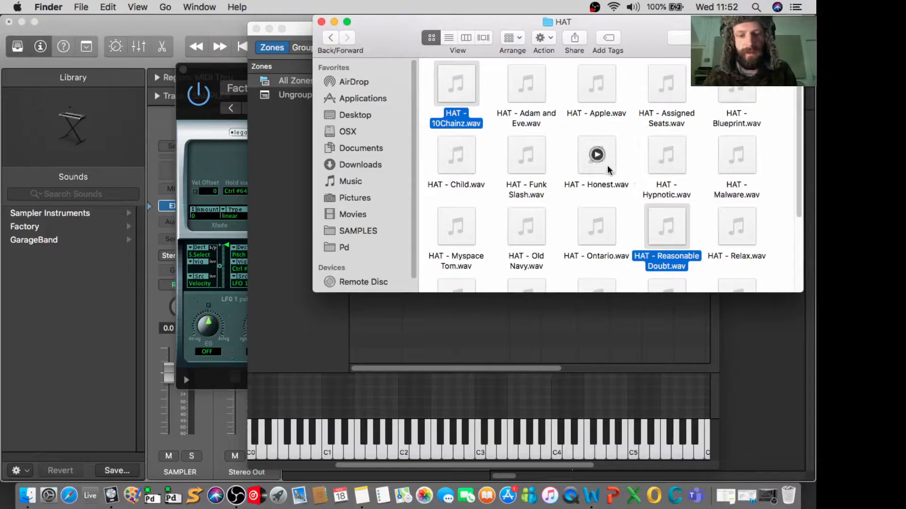
left_click(578, 175, "super")
left_click(526, 161, "super")
left_click(456, 160, "super")
mouse_move(444, 98)
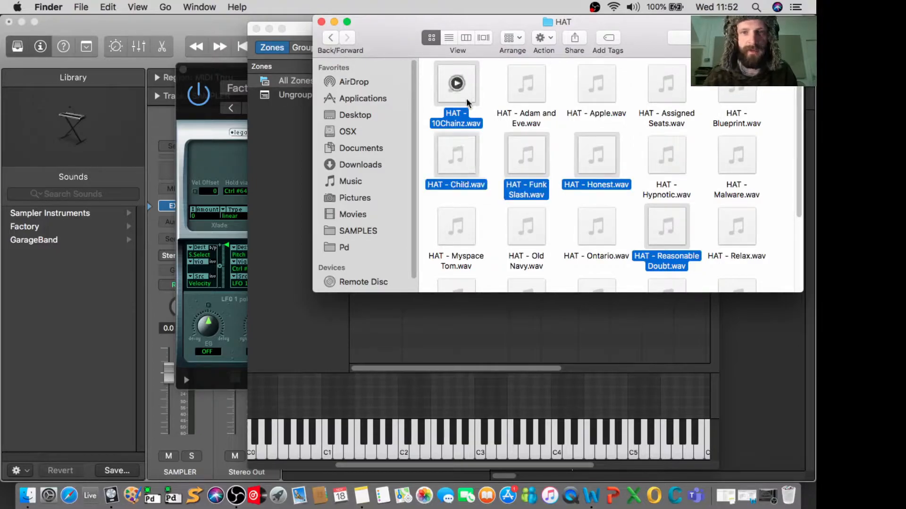
- Add the five selected hat samples to the EXS24 Instrument Editor as contiguous zones, one note wide, starting at C1
left_click_drag(435, 24, 560, 25)
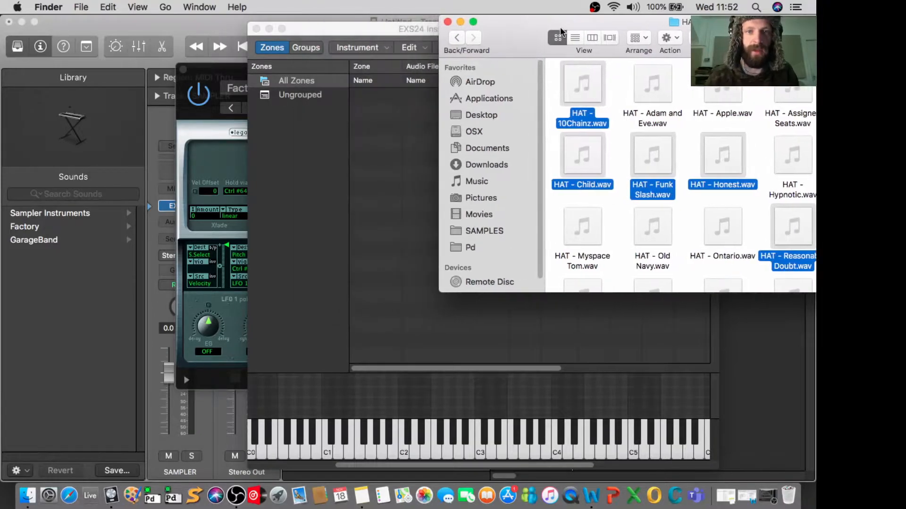
left_click_drag(570, 101, 396, 189)
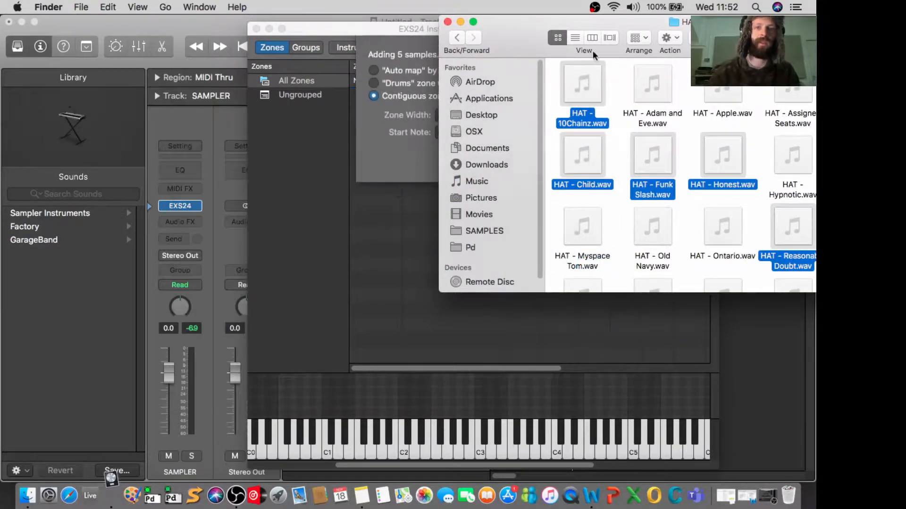
left_click(461, 21)
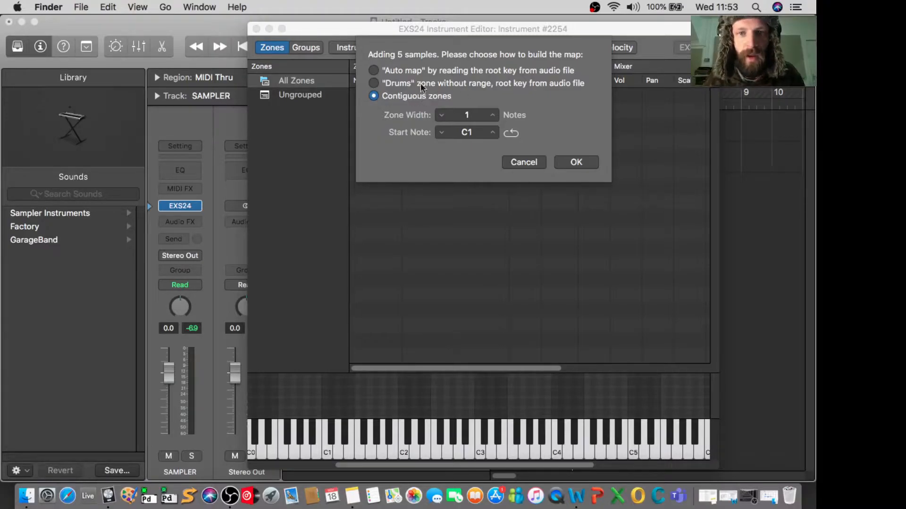
left_click(397, 73)
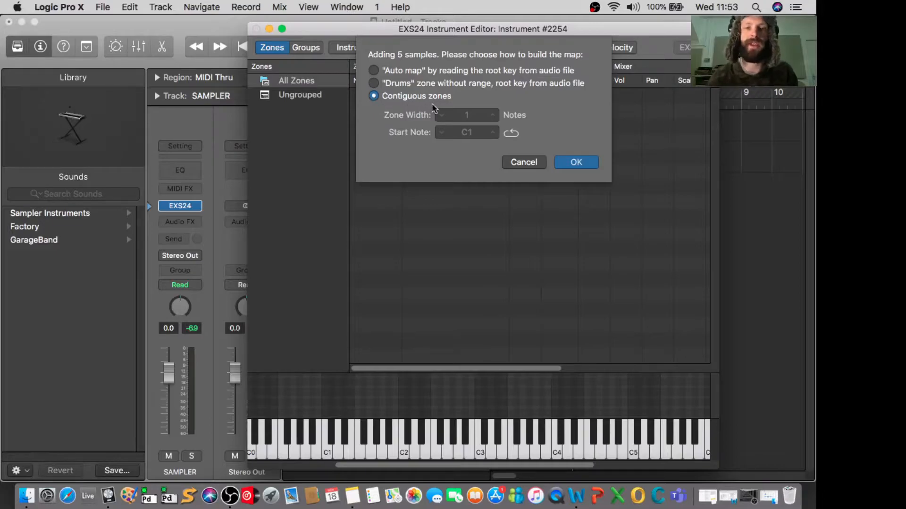
left_click(572, 162)
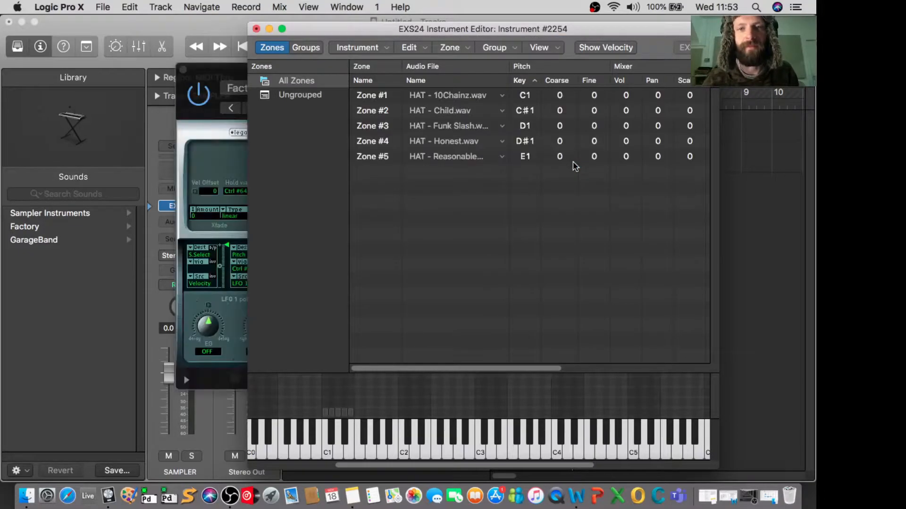
- Go through the five hat zones one by one, from 10Chainz to Reasonable Doubt, ending on 10Chainz
left_click(429, 95)
left_click(432, 112)
left_click(432, 126)
left_click(431, 141)
left_click(431, 155)
left_click(431, 96)
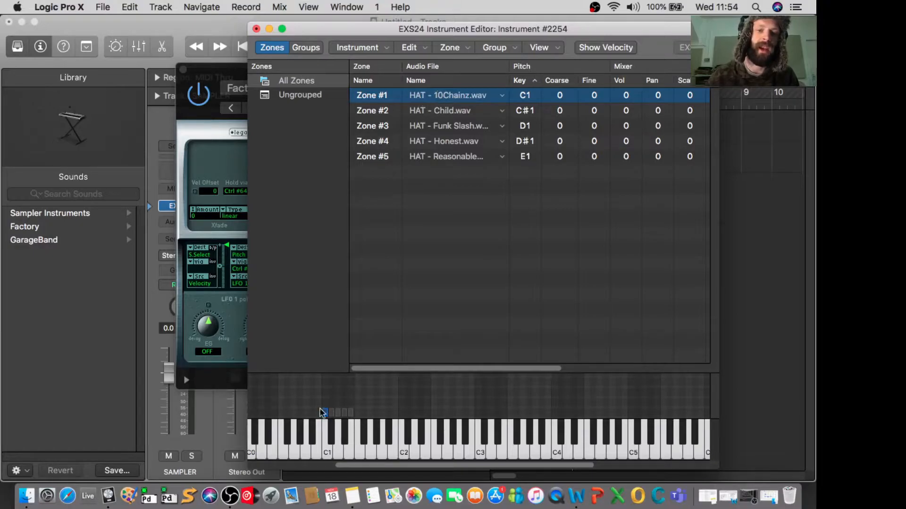
- Play the keys from C1 up to E1 and back down to audition the five mapped hat samples
left_click(326, 452)
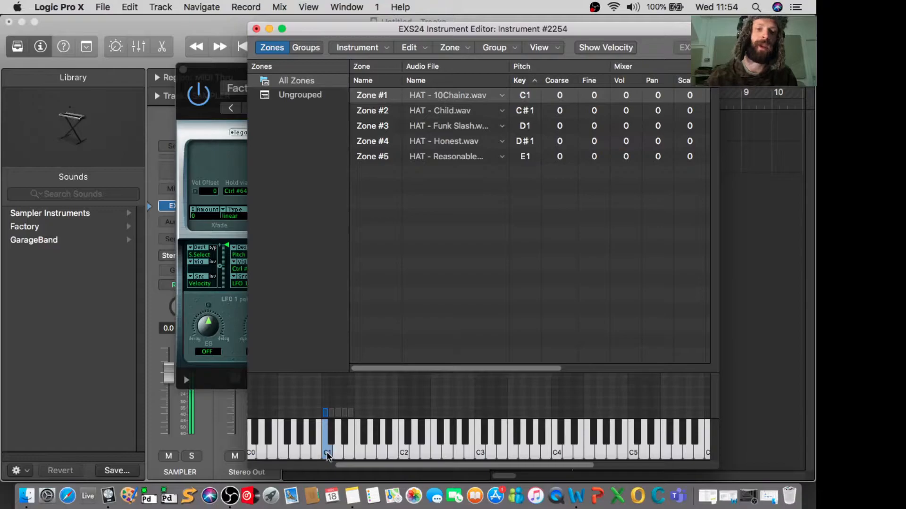
left_click(331, 435)
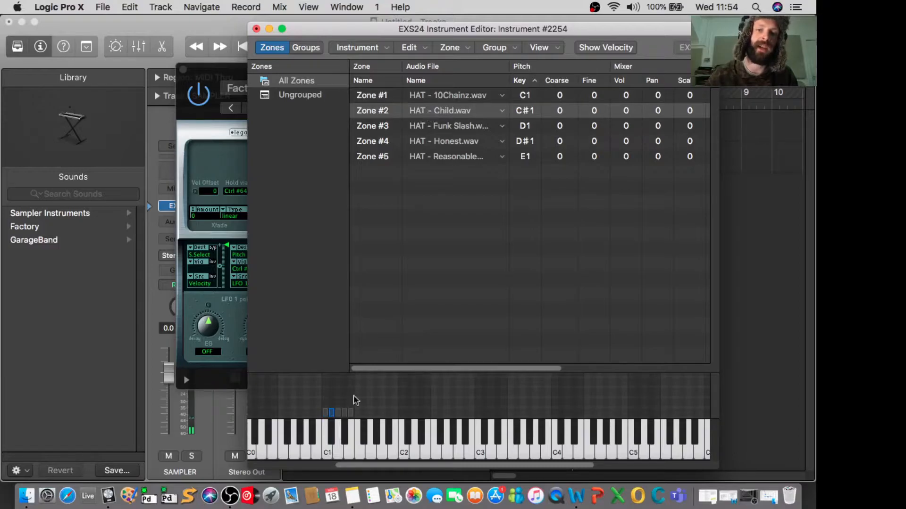
left_click(338, 440)
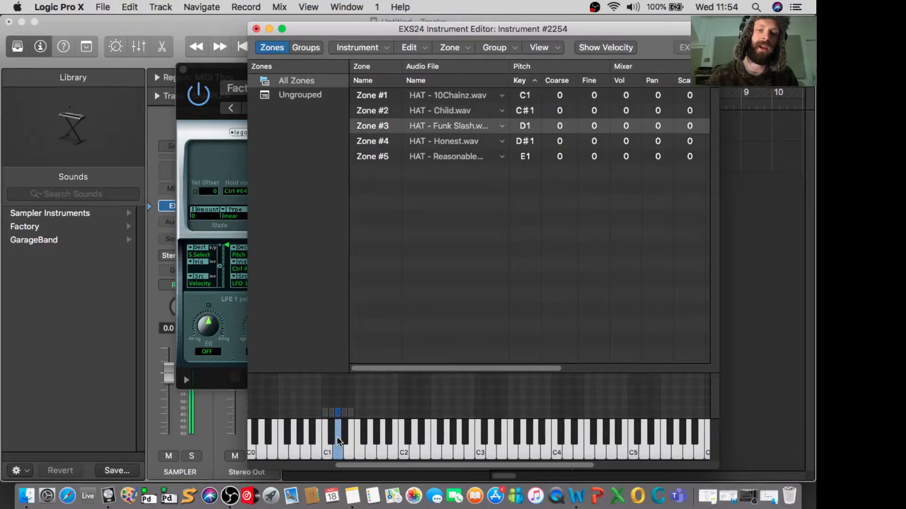
left_click(344, 434)
left_click(349, 452)
left_click(344, 434)
left_click(339, 448)
left_click(332, 445)
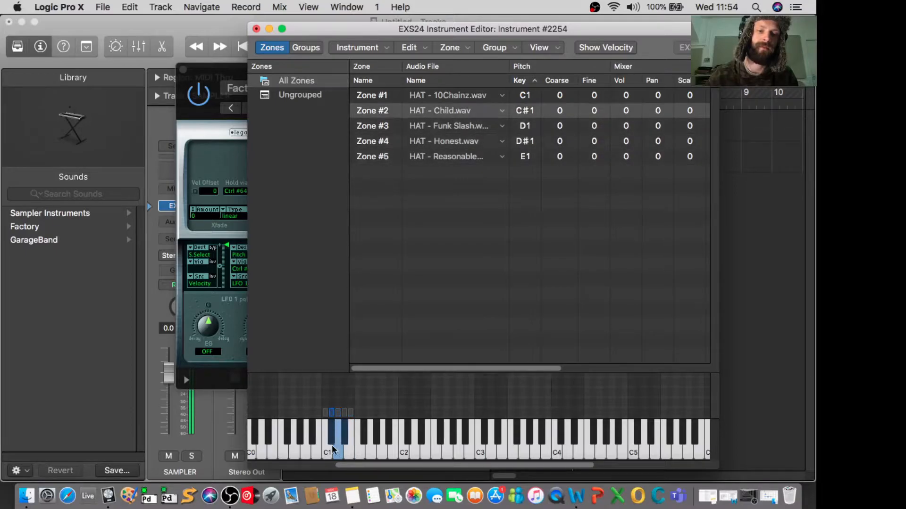
left_click(324, 452)
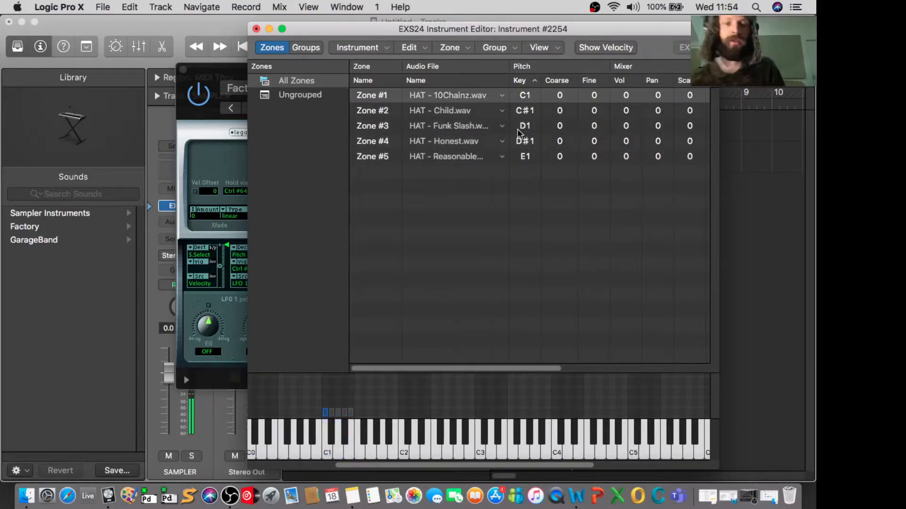
- Close the EXS24 Instrument Editor without saving the changes to the instrument
left_click(256, 29)
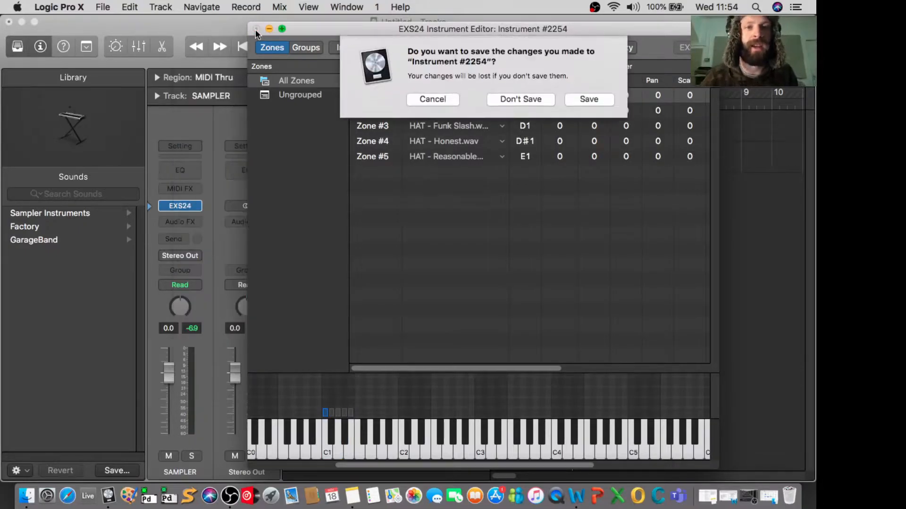
left_click(527, 96)
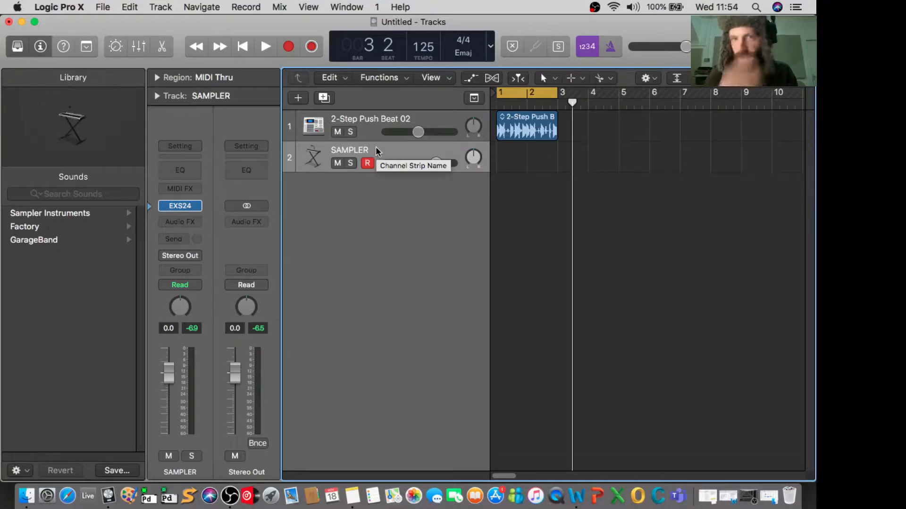
- Bring the five selected hat samples from Finder into the tracks area at bar 1, creating a new track for each
left_click(26, 496)
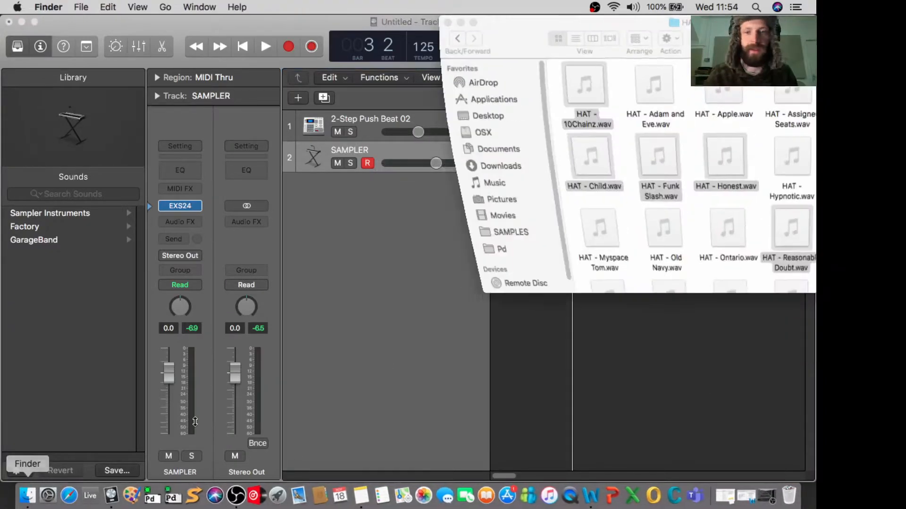
left_click_drag(574, 34, 676, 163)
left_click_drag(658, 207, 495, 202)
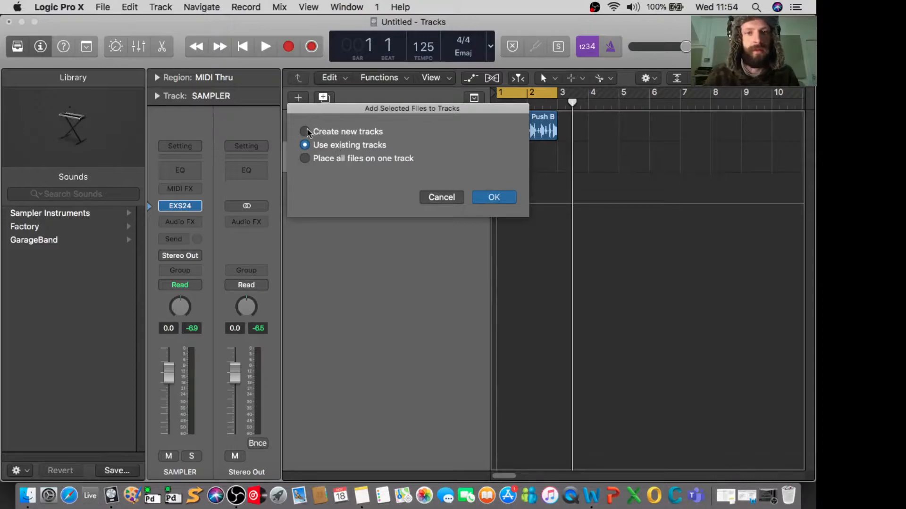
left_click(494, 196)
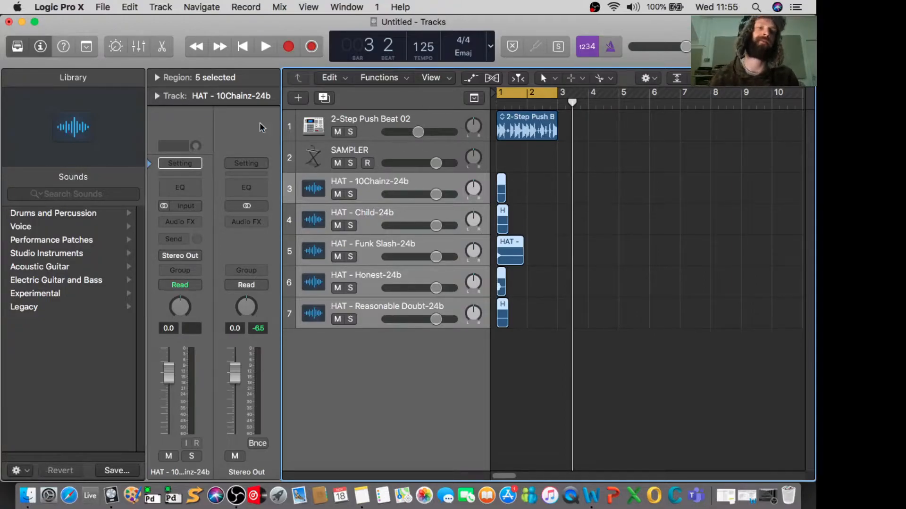
- Select the SAMPLER track, reopen its EXS24 plug-in and bring up the Instrument Editor
left_click(358, 148)
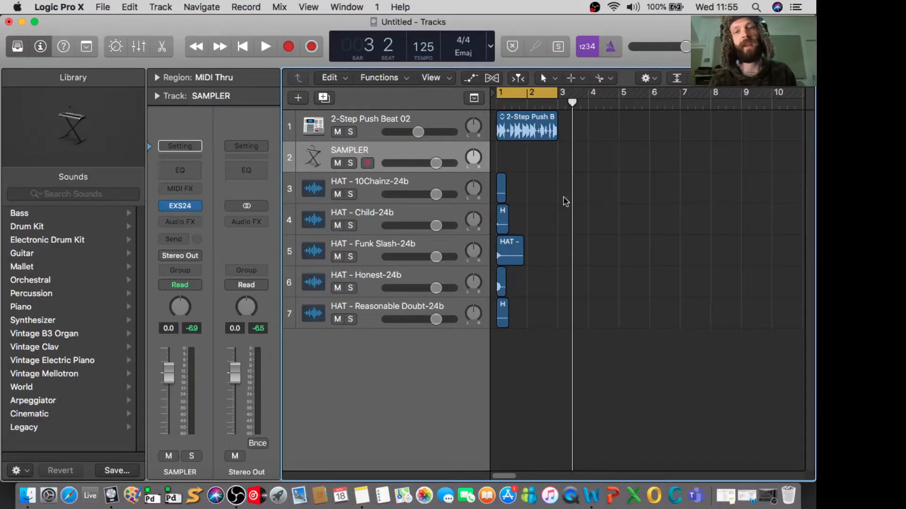
mouse_move(186, 206)
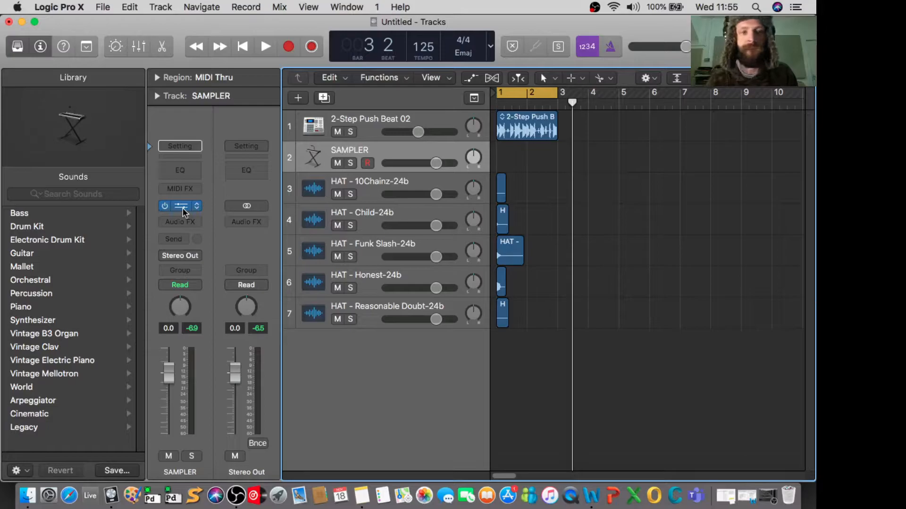
left_click(180, 206)
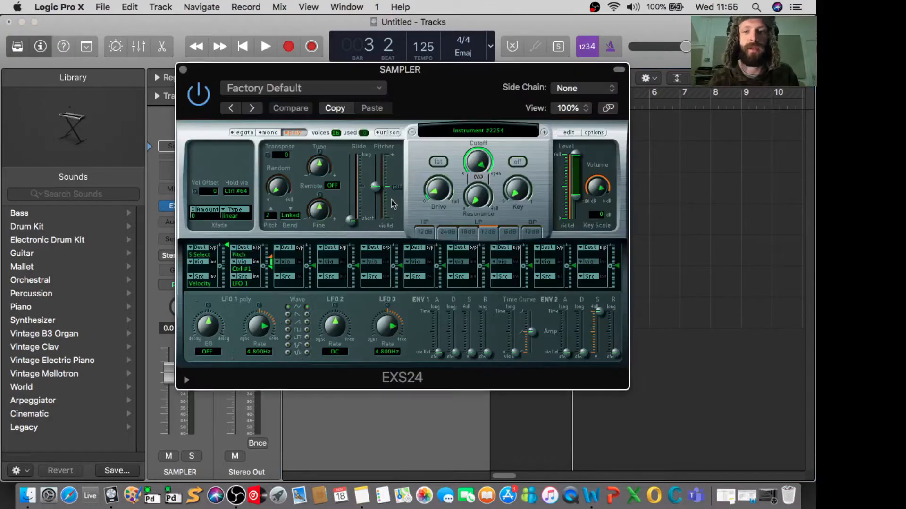
left_click(568, 133)
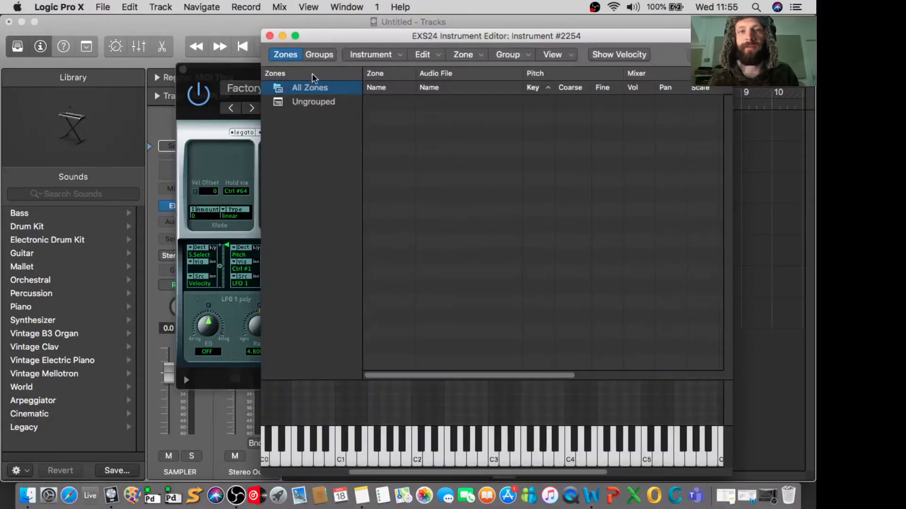
- Move the plug-in and editor windows clear of the hat regions, and add all five regions as contiguous zones, 1 note wide from C1
left_click_drag(337, 37, 302, 165)
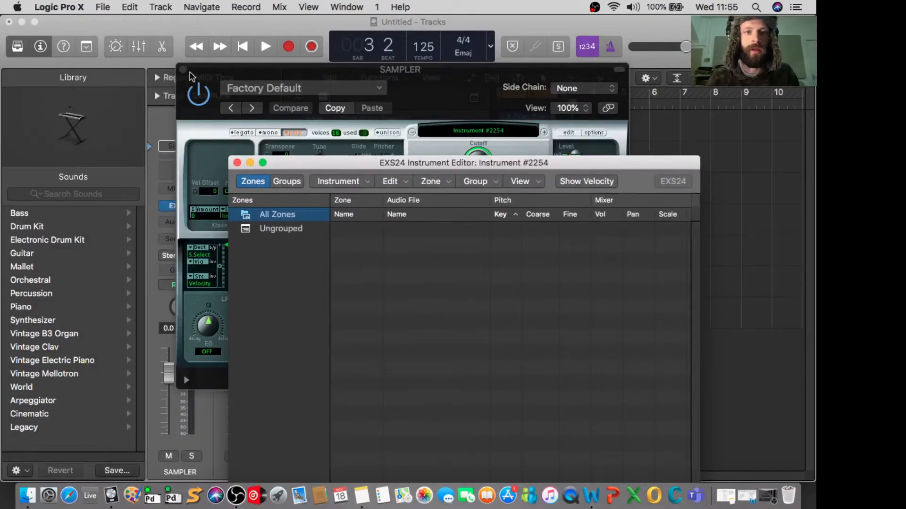
left_click_drag(215, 69, 85, 283)
left_click_drag(464, 165, 659, 338)
left_click_drag(549, 193, 502, 324)
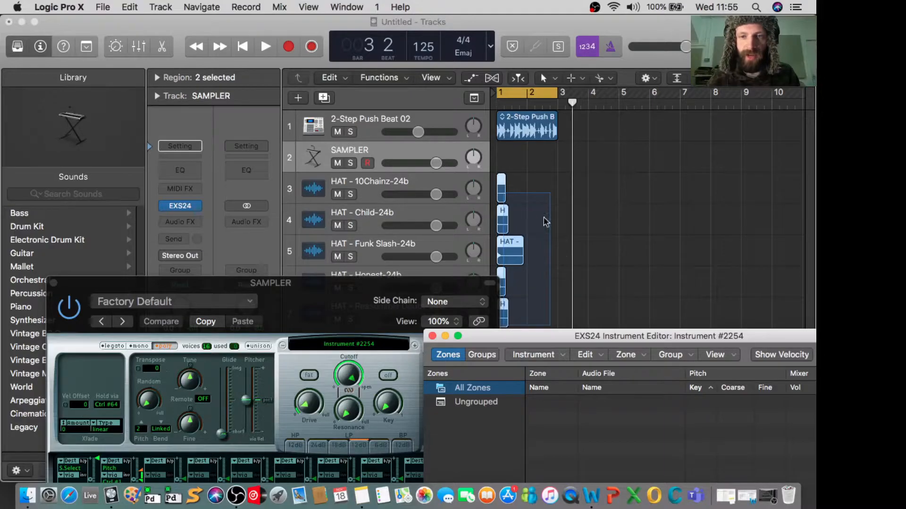
left_click_drag(502, 185, 594, 436)
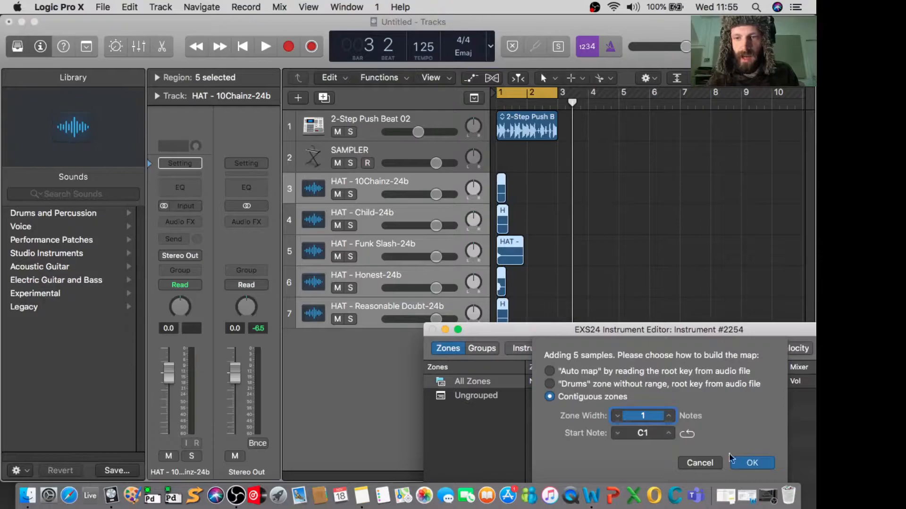
left_click(750, 463)
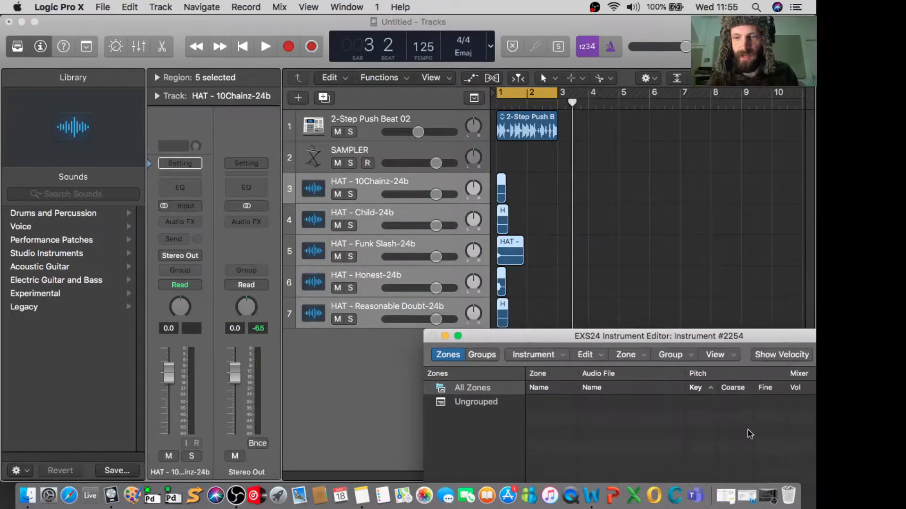
- Move the Instrument Editor fully into view and play the keys between C1 and E1 to audition the five hat zones
left_click_drag(609, 339, 407, 48)
left_click(311, 467)
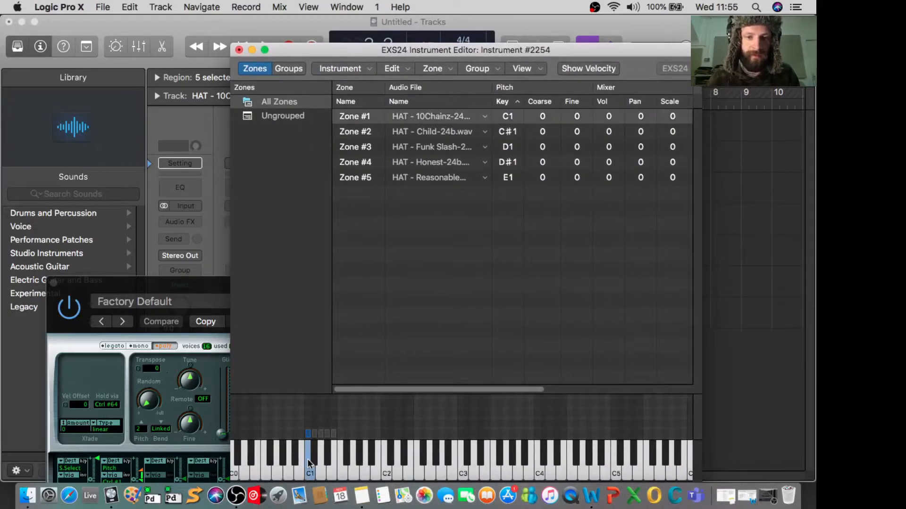
left_click(314, 459)
left_click(321, 467)
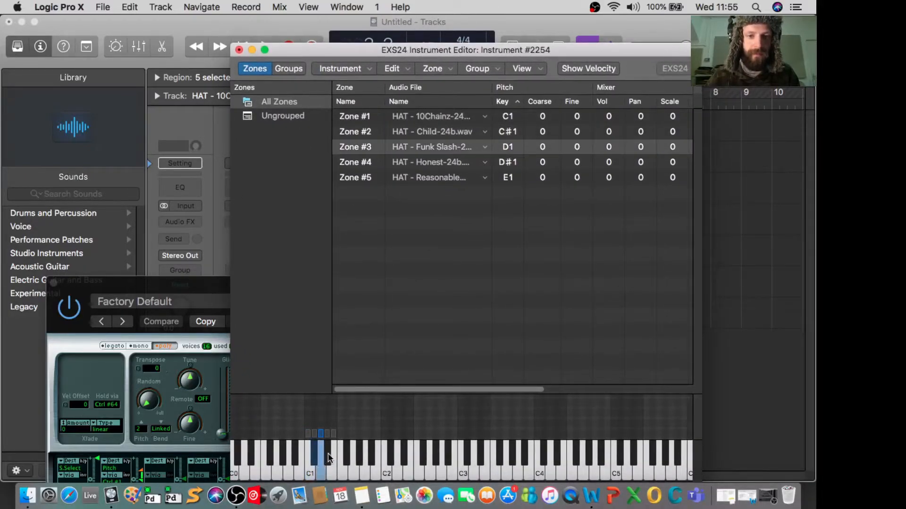
left_click(330, 459)
left_click(330, 468)
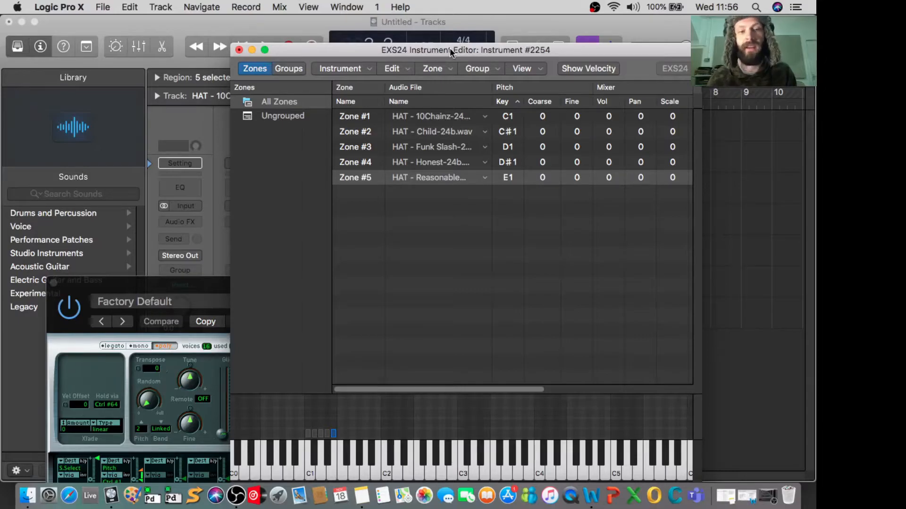
left_click(326, 454)
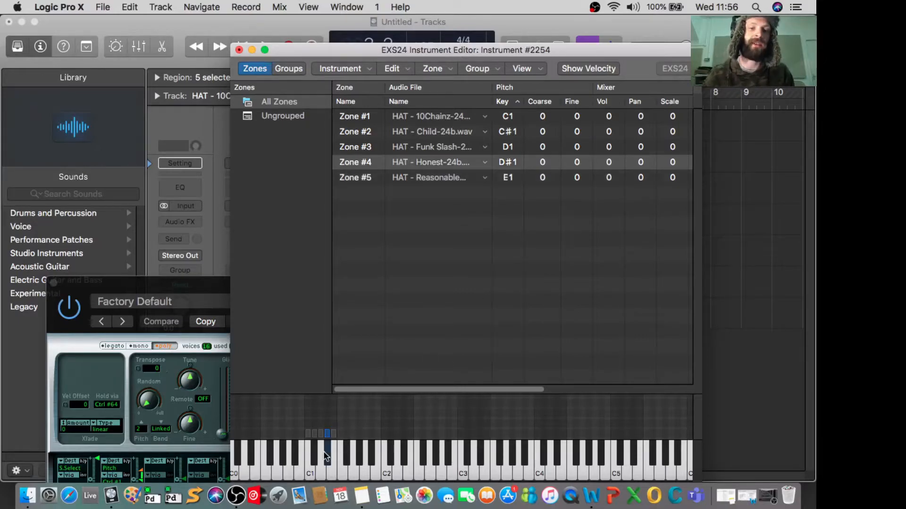
left_click(319, 453)
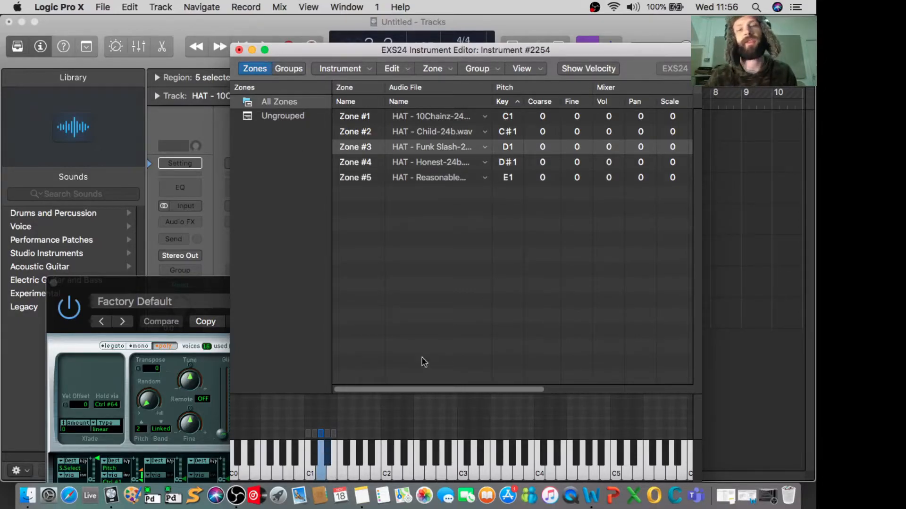
left_click(313, 477)
left_click(315, 464)
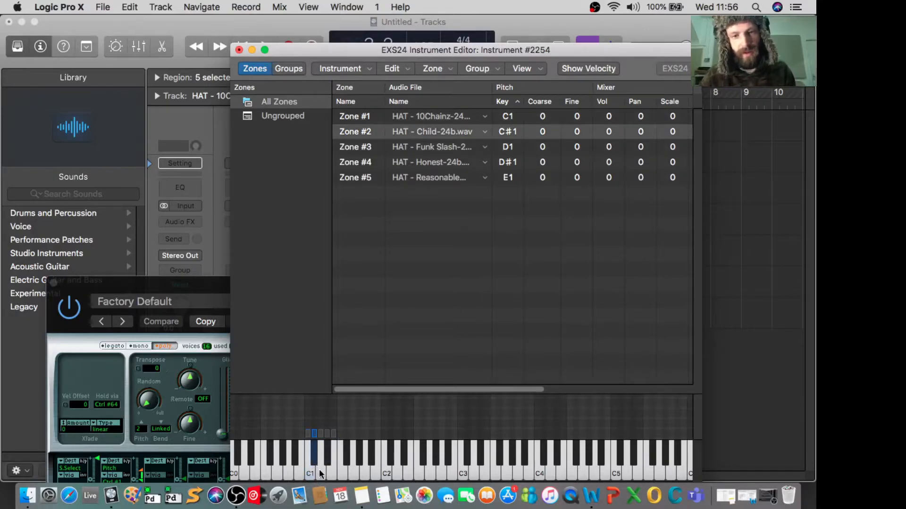
left_click(321, 472)
left_click(328, 462)
left_click(329, 469)
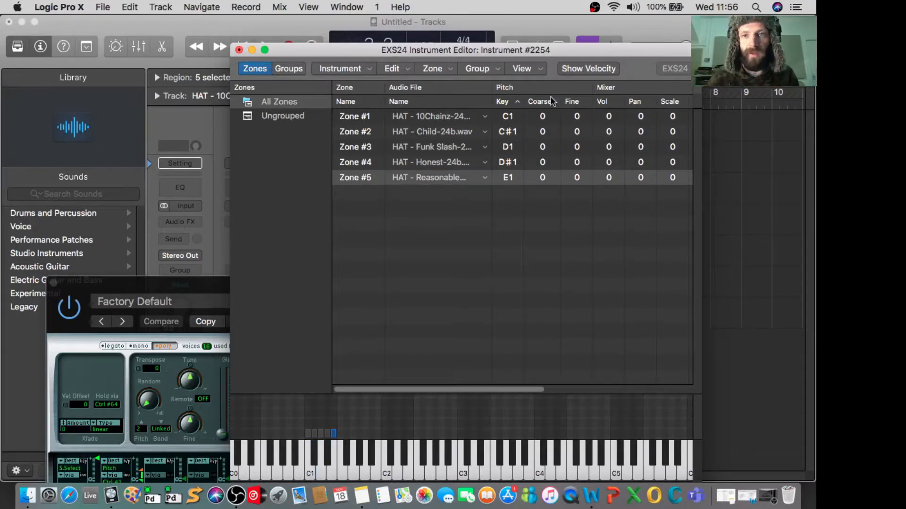
- Examine the zones' mixer, key range and playback settings, including the output choices for the zone at C1
scroll(583, 134, "right", 5)
scroll(584, 136, "right", 6)
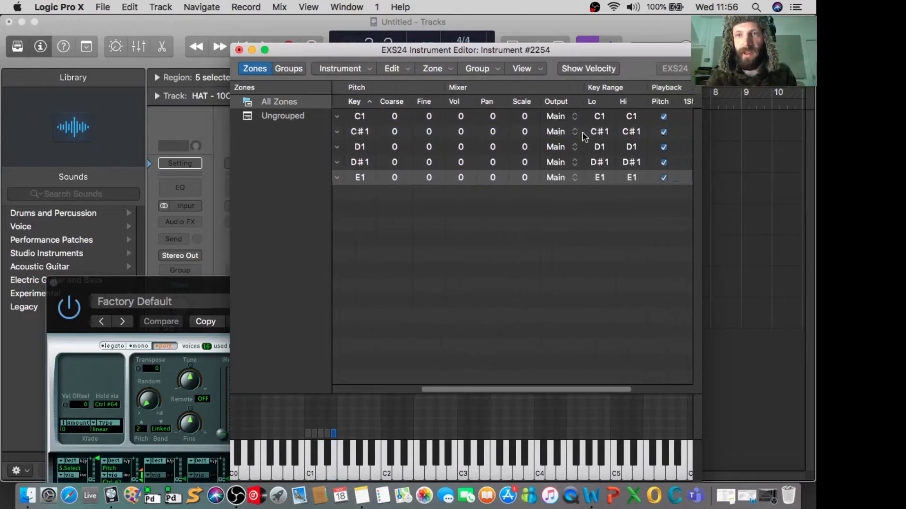
scroll(585, 137, "left", 1)
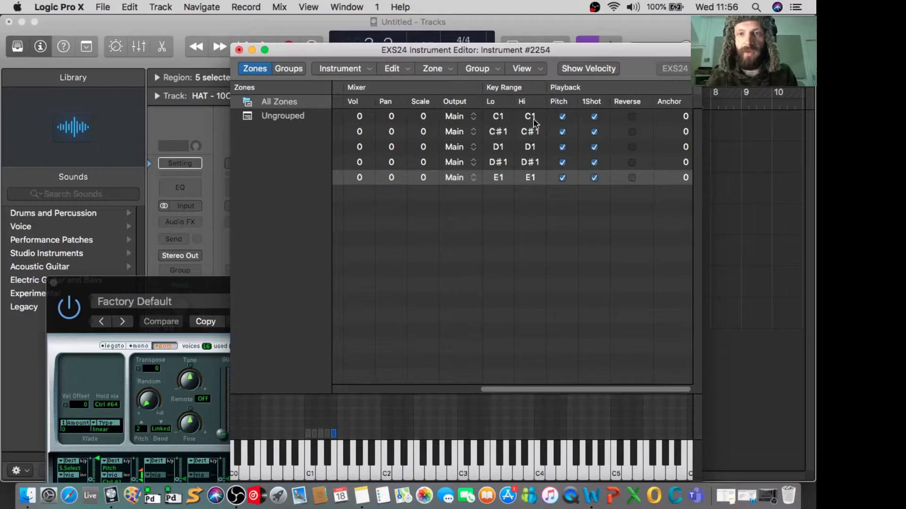
left_click(452, 118)
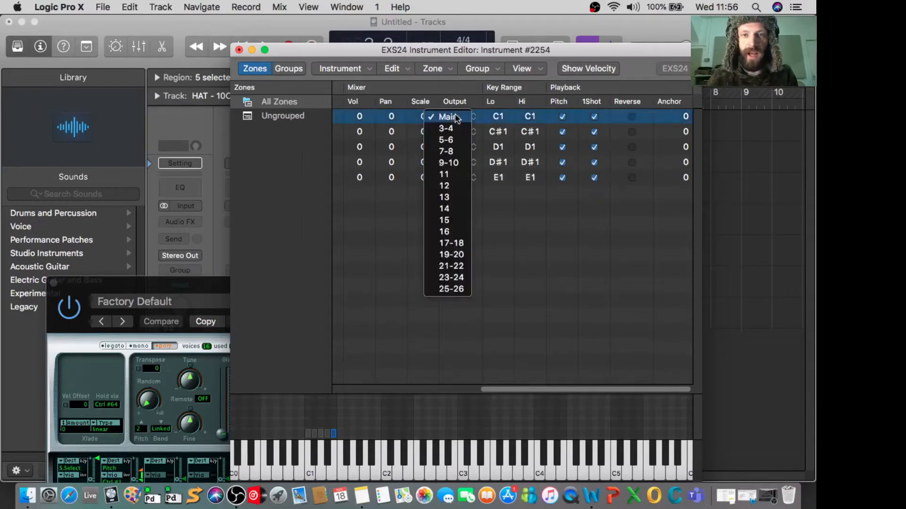
left_click(357, 121)
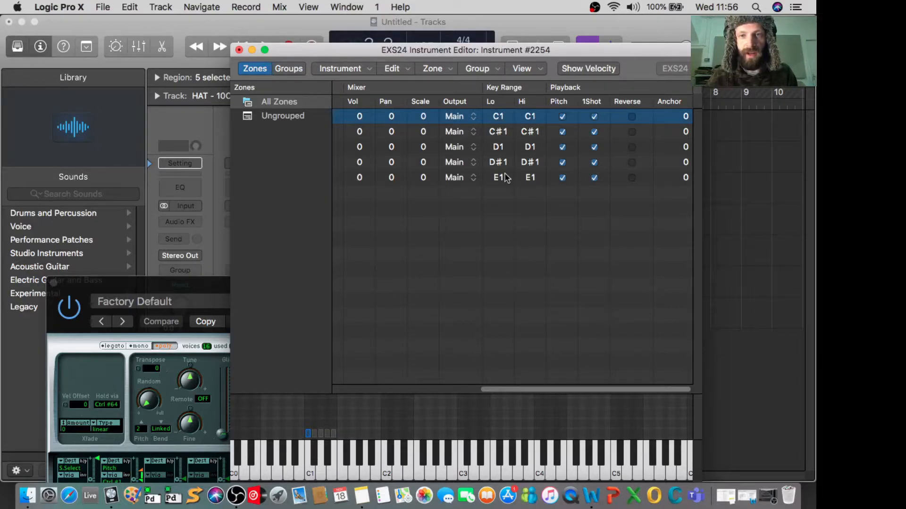
- Extend the key range of the 10Chainz zone downward so its low key is C0
left_click_drag(498, 117, 495, 142)
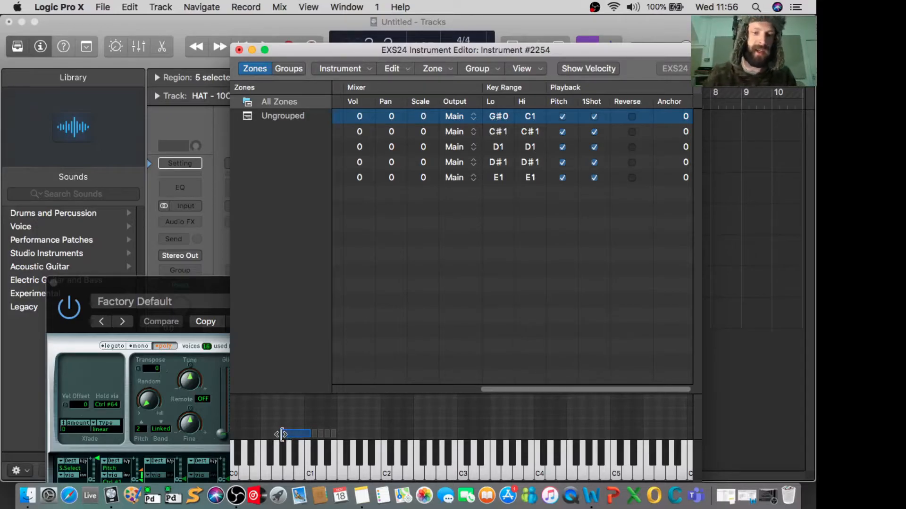
left_click_drag(281, 435, 262, 435)
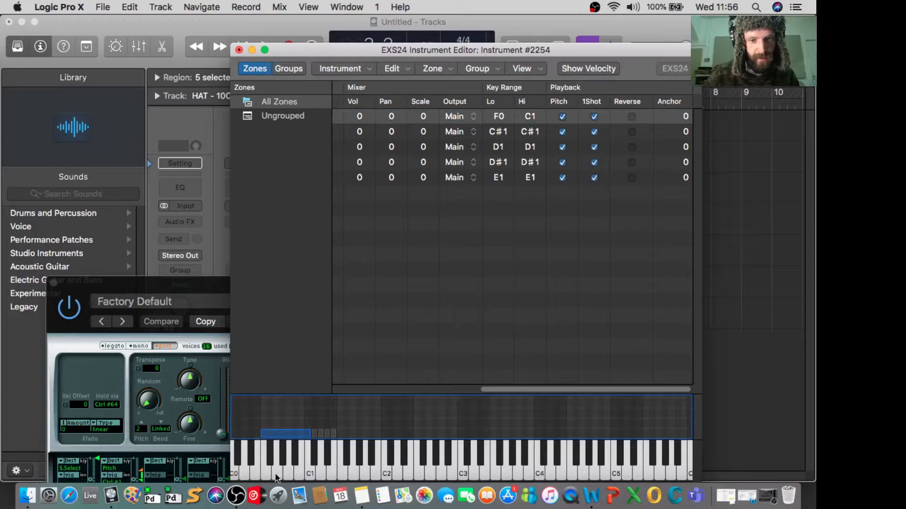
left_click_drag(261, 433, 230, 445)
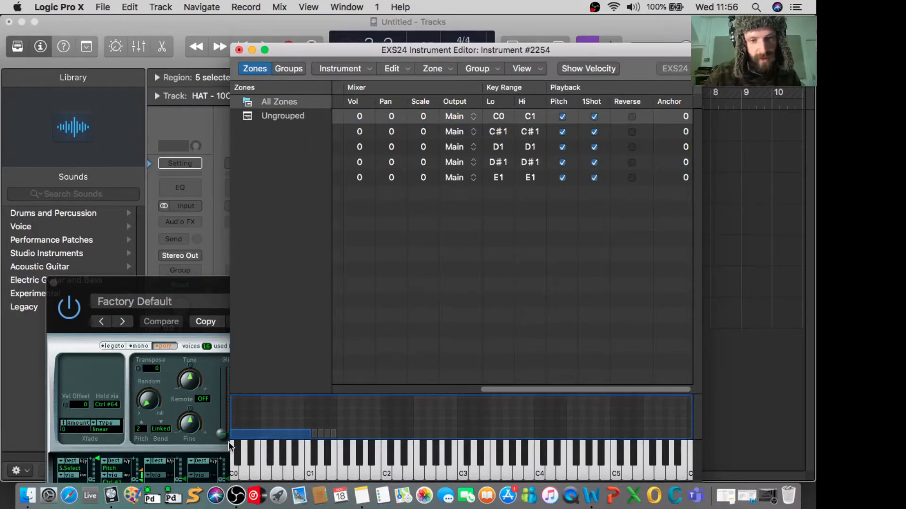
- Play several keys between C0 and C1 to audition the 10Chainz sample across its extended range
left_click(233, 478)
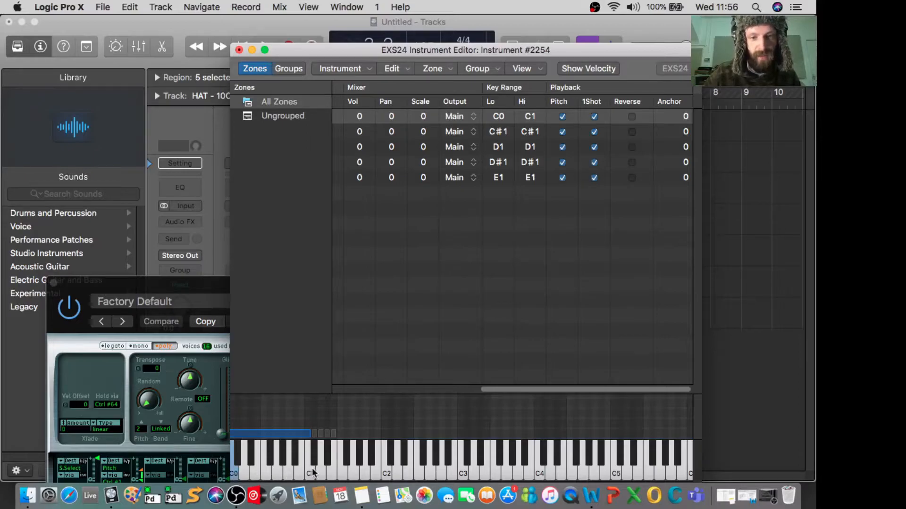
left_click(313, 472)
left_click(248, 474)
left_click(278, 474)
left_click(296, 472)
left_click(256, 473)
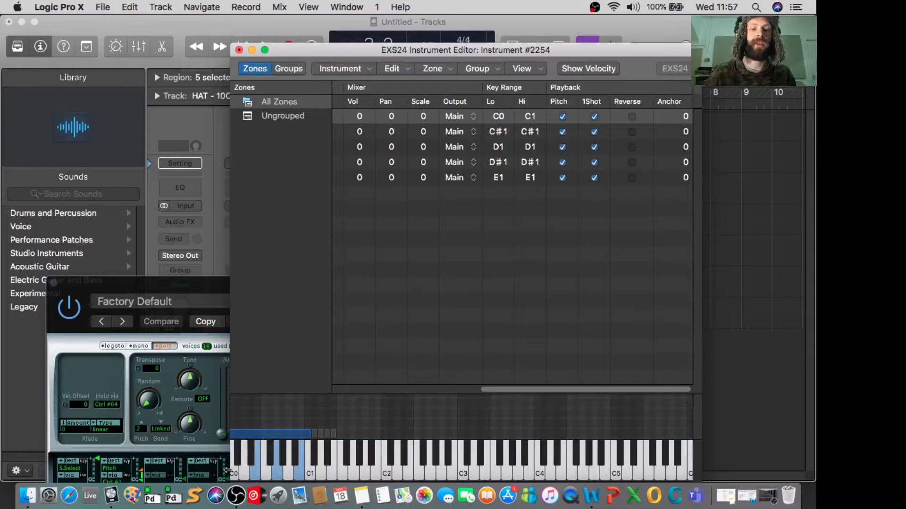
- Replay keys from C0 up to C1 to compare the pitch of the 10Chainz sample at different notes
left_click(236, 472)
left_click(263, 473)
left_click(290, 474)
left_click(301, 472)
left_click(310, 471)
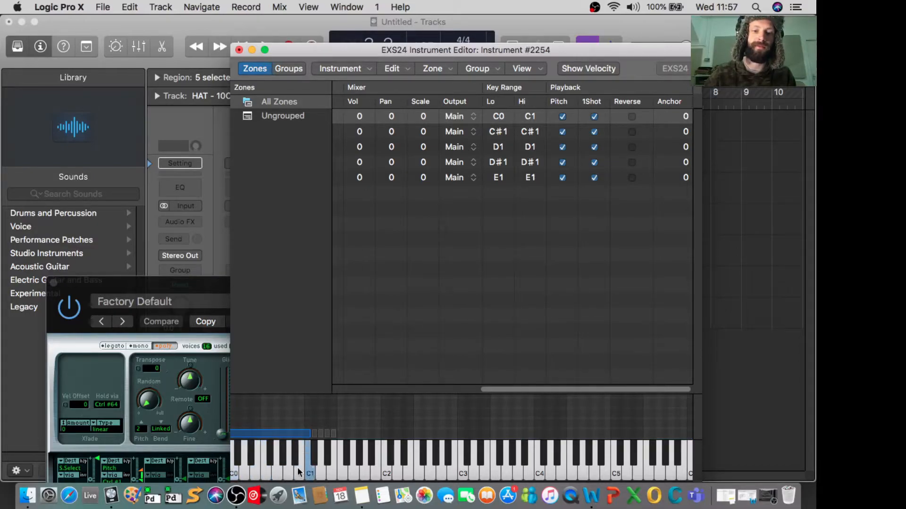
left_click(243, 474)
left_click(236, 461)
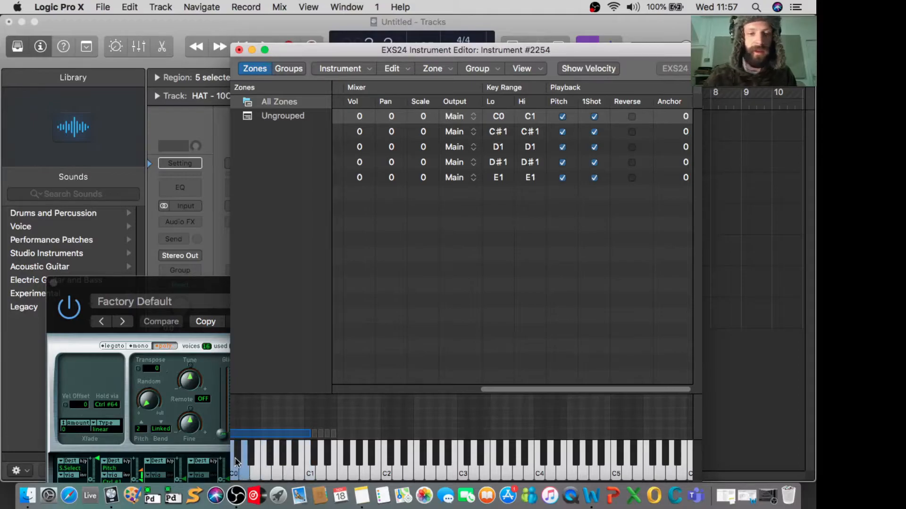
- Shorten the 10Chainz zone's key range back to the single key C1 and review the zones' root keys
left_click_drag(234, 437, 343, 455)
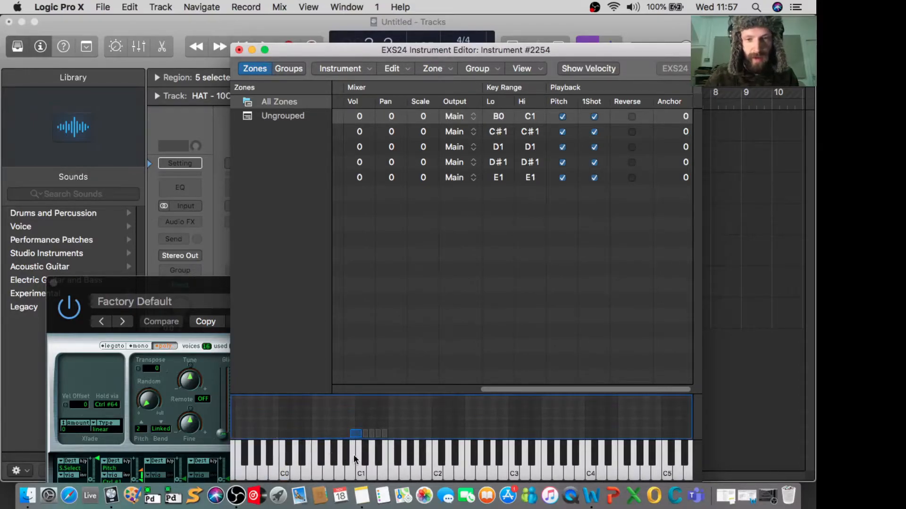
left_click(359, 475)
scroll(543, 161, "left", 10)
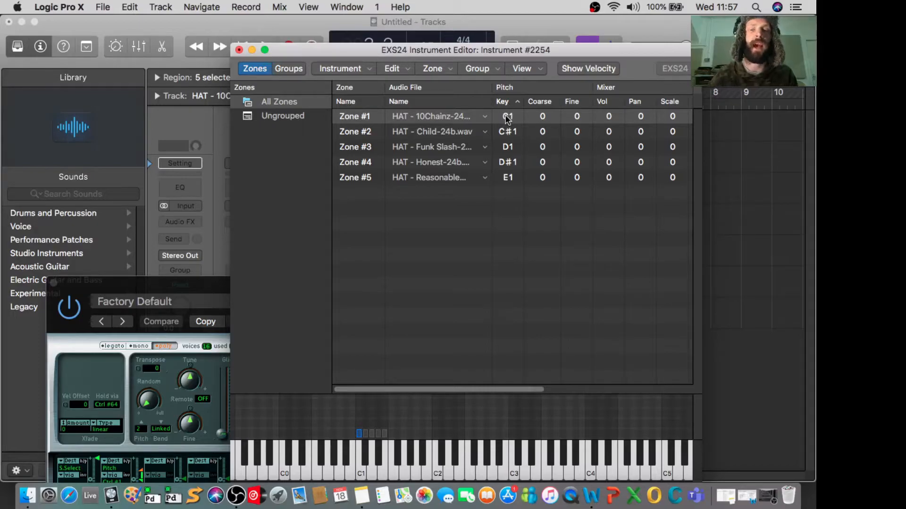
scroll(507, 118, "right", 10)
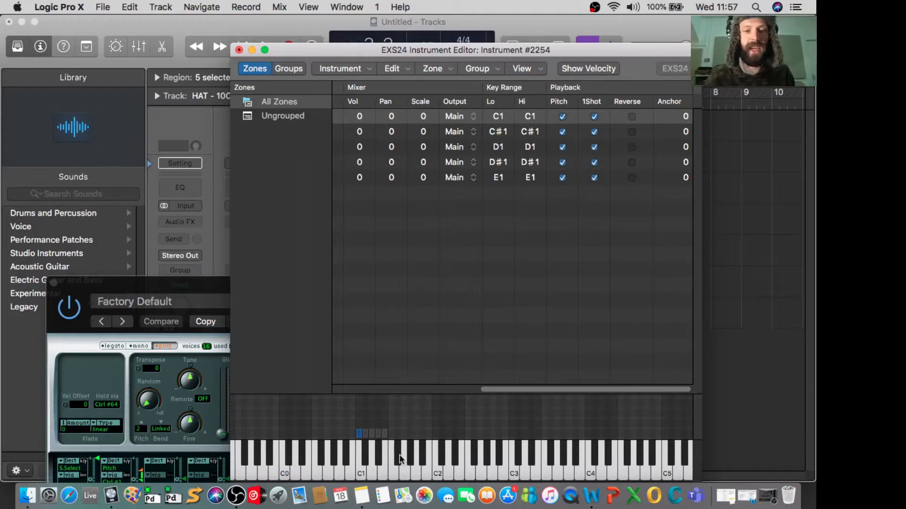
- Extend the low keys of the C#1 and D1 zones to B0 and play C1 to audition the overlapping samples
left_click_drag(361, 432, 357, 432)
left_click(357, 458)
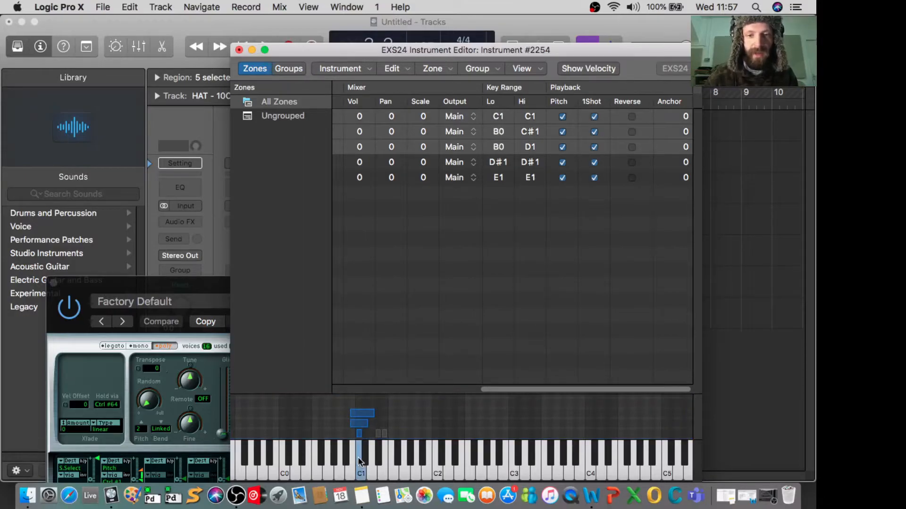
left_click(367, 423)
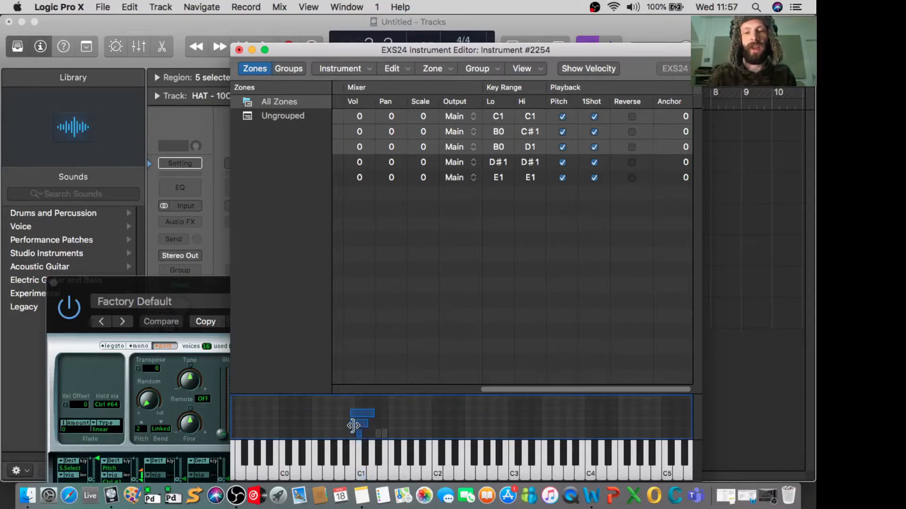
- Restore the second and third zones to the single keys C#1 and D1
mouse_move(364, 425)
left_mouse_down()
mouse_move(371, 431)
mouse_move(364, 422)
mouse_move(351, 429)
mouse_move(372, 432)
left_mouse_up()
left_click(400, 425)
left_click(371, 423)
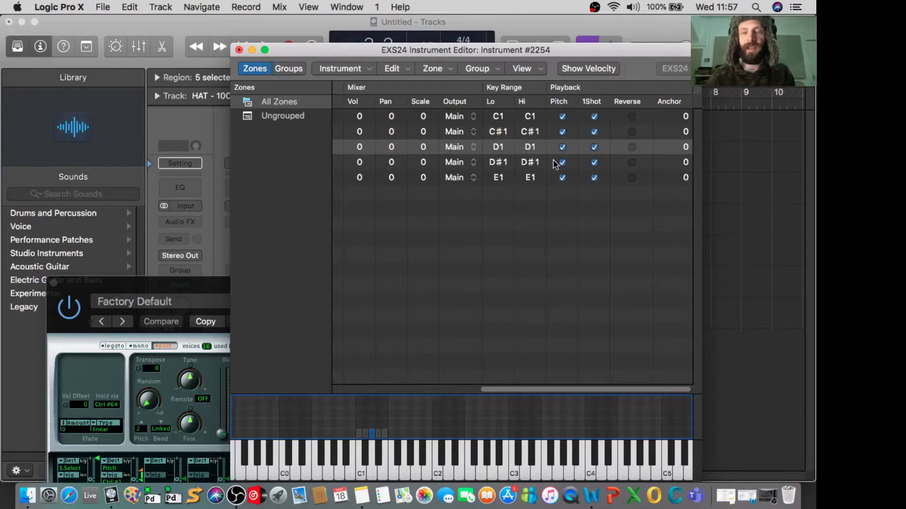
- Play the keys from C1 to E1 in sequence to audition the single-key zones
left_click(387, 405)
left_click(358, 463)
left_click(365, 460)
left_click(375, 476)
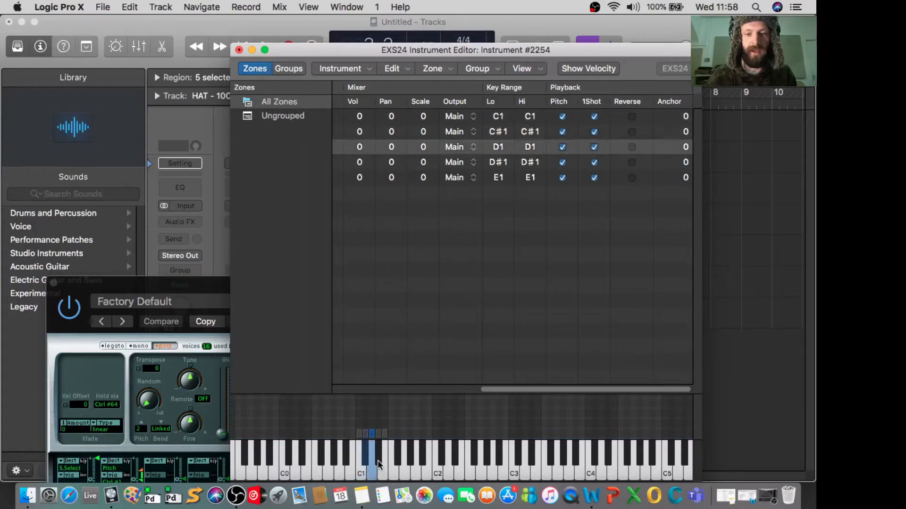
left_click(378, 463)
left_click(381, 472)
- Review the output choices for the zone at C1 and extend its low key down to G#0
scroll(629, 138, "right", 1)
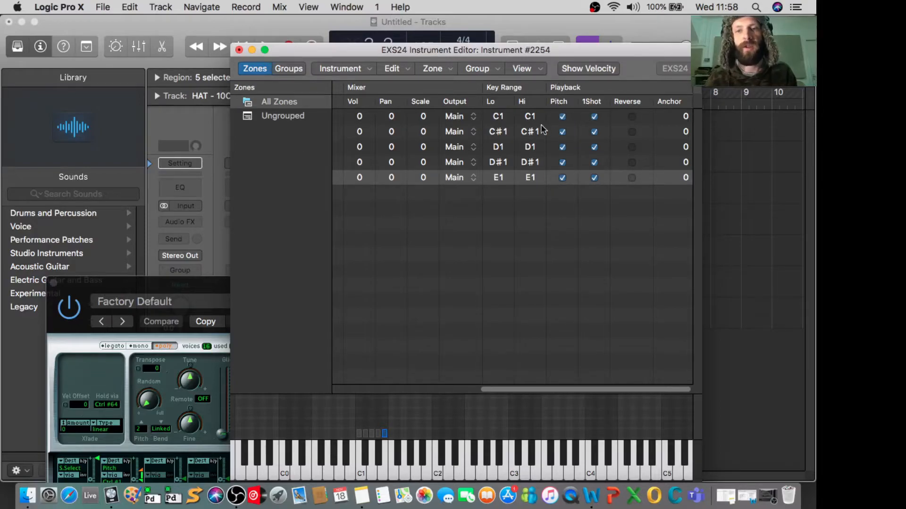
left_click(462, 119)
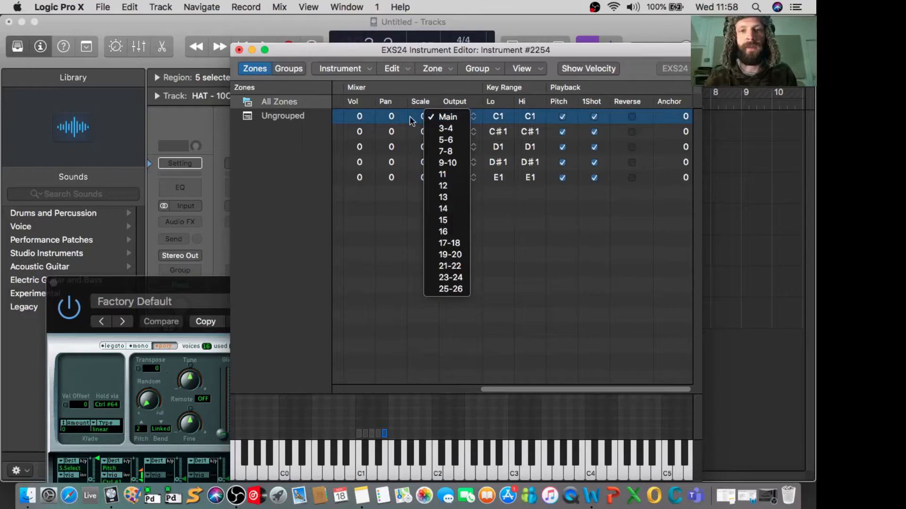
left_click(389, 432)
left_click_drag(354, 434, 342, 469)
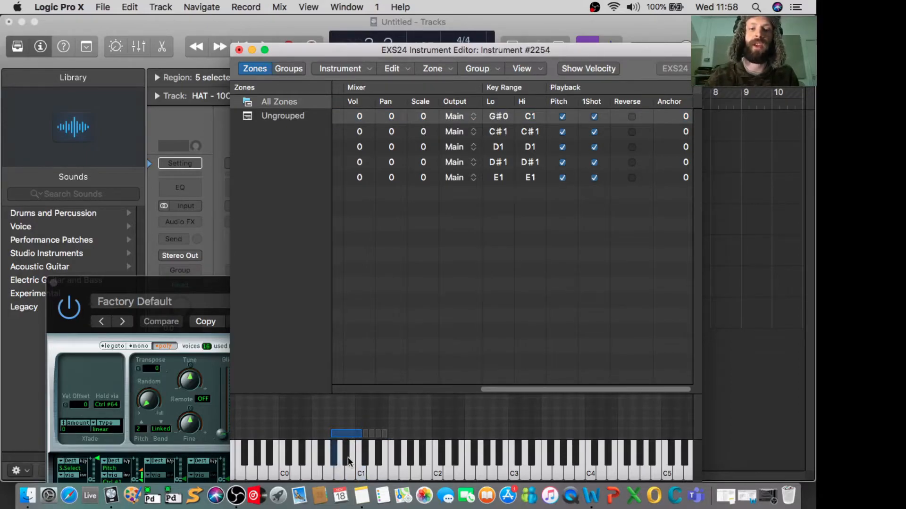
- Disable pitch tracking for the 10Chainz zone, play keys between G#0 and C1 to compare, and re-enable it
left_click(561, 116)
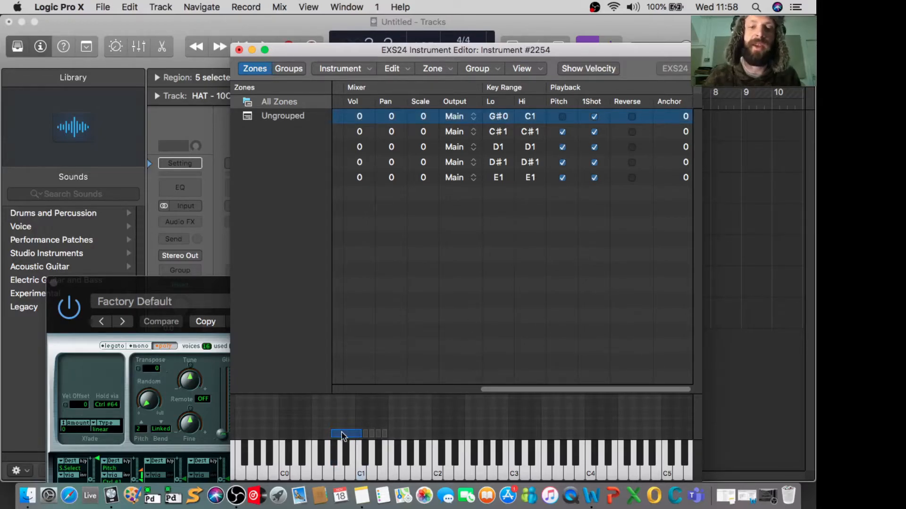
left_click(335, 453)
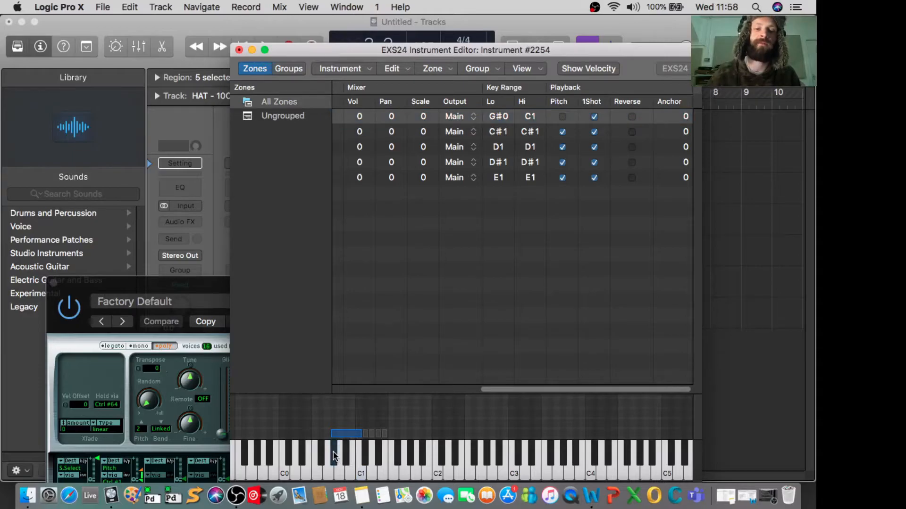
left_click(361, 453)
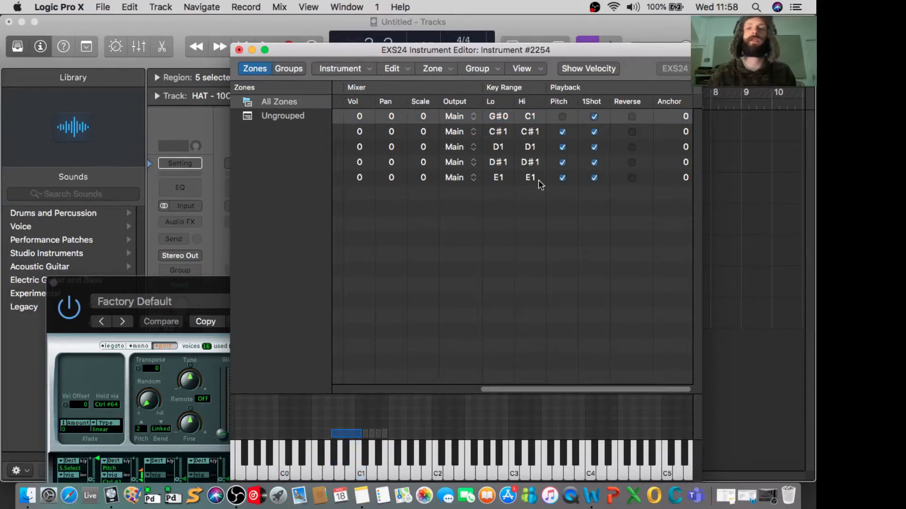
left_click(563, 117)
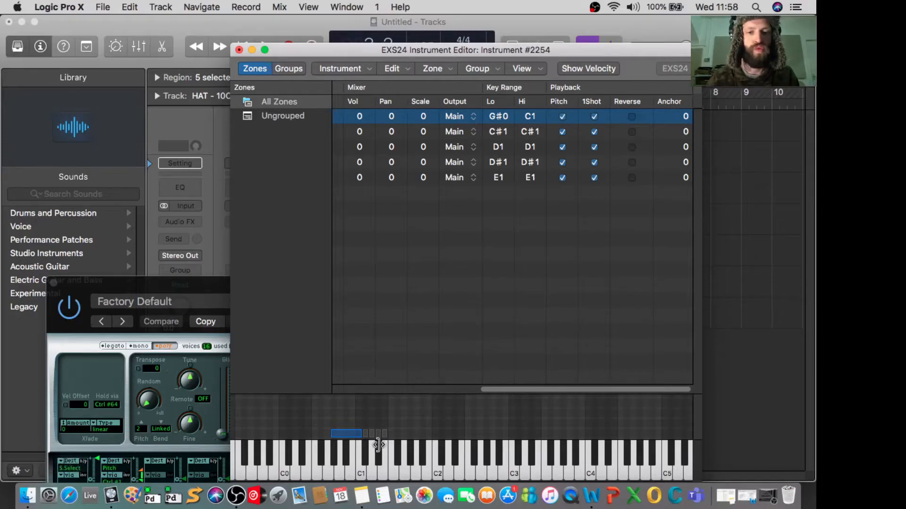
- Turn off one-shot playback for the D1 zone and play D1 repeatedly to audition the difference
left_click(371, 459)
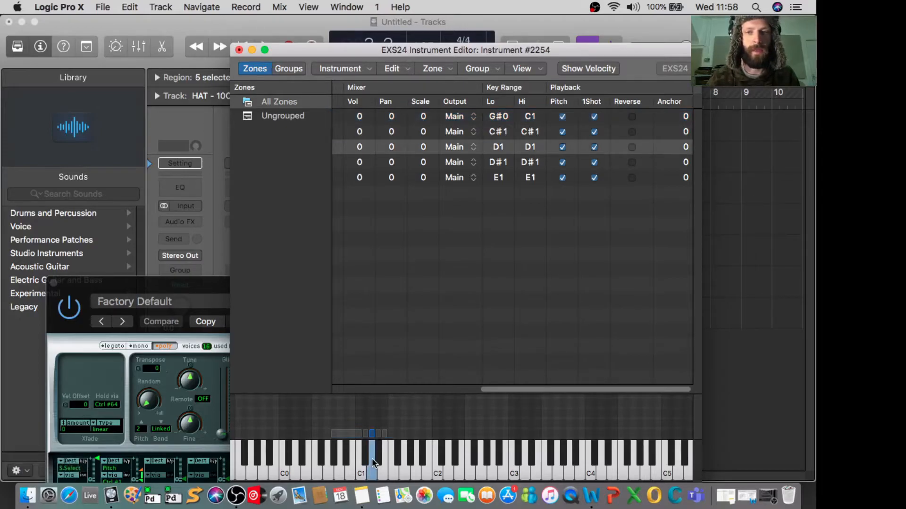
left_click(594, 148)
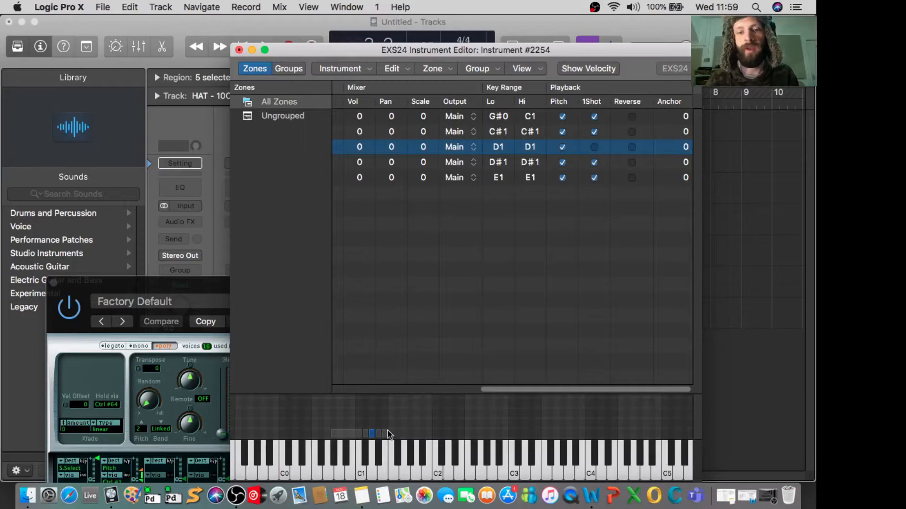
left_click(372, 450)
left_click(373, 450)
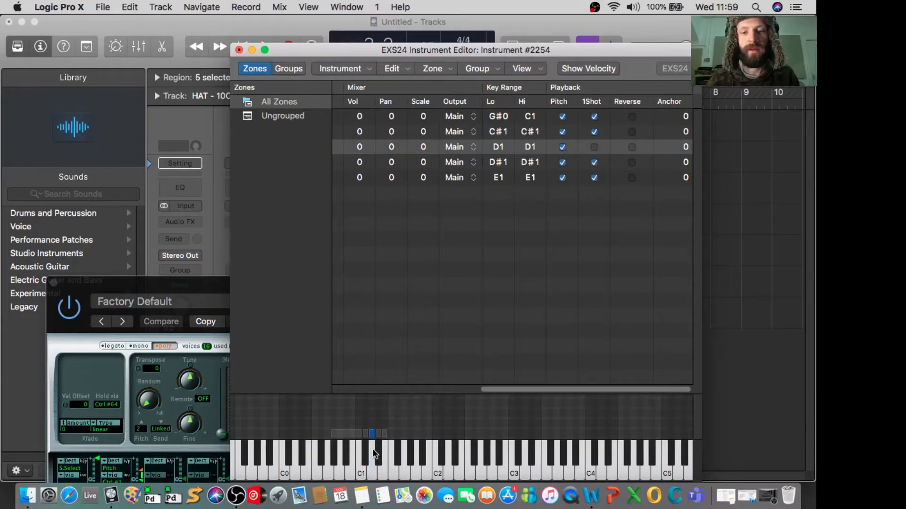
left_click(372, 448)
left_click(371, 449)
left_click(372, 449)
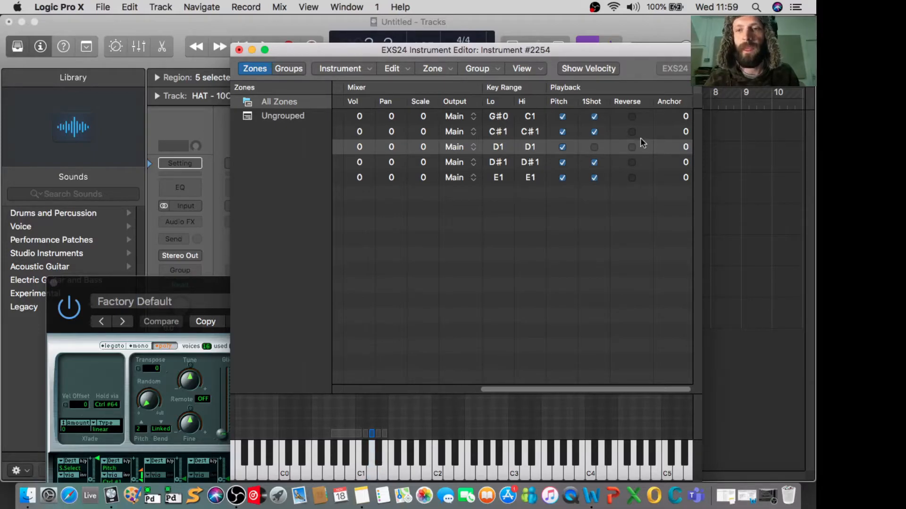
- Turn off one-shot playback for the other four zones and audition the C#1 and D#1 keys
left_click(594, 117)
left_click(594, 132)
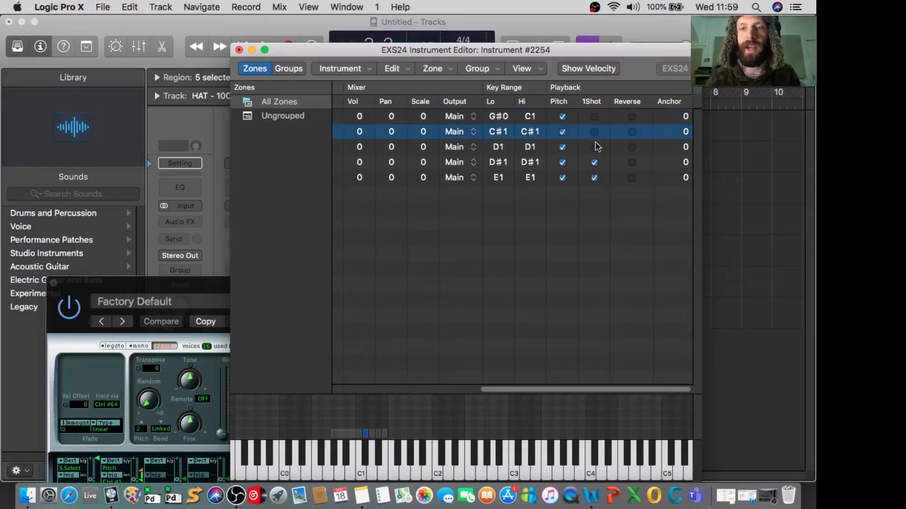
left_click(594, 162)
left_click(594, 178)
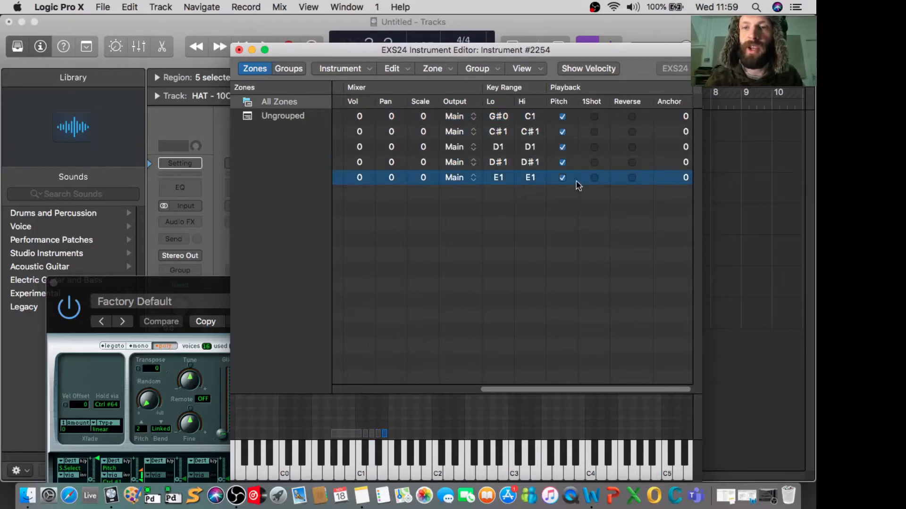
left_click(367, 459)
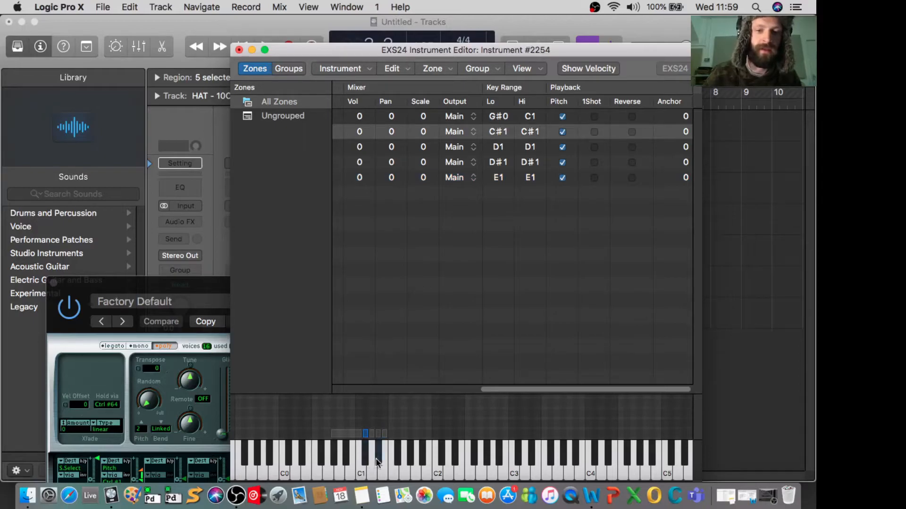
left_click(376, 458)
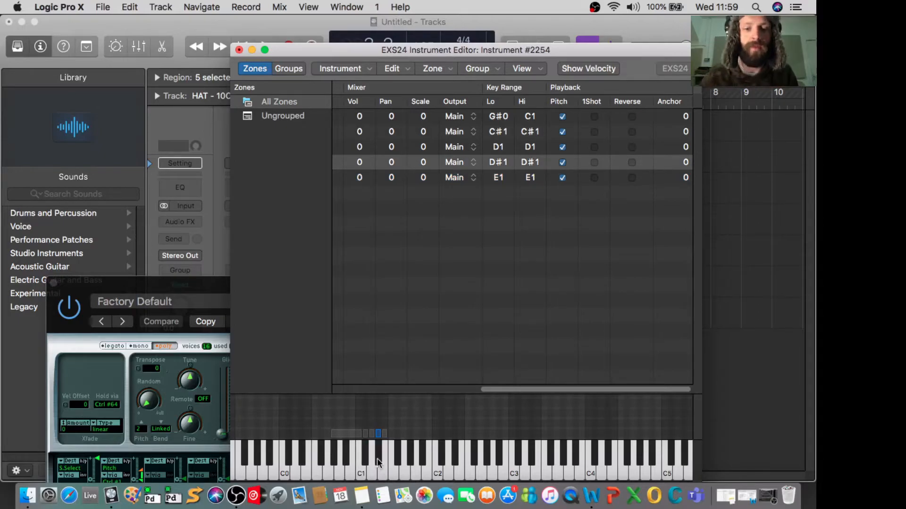
- Switch to Finder and open the Vocals folder inside VOCAL in the SAMPLES location
left_click(38, 494)
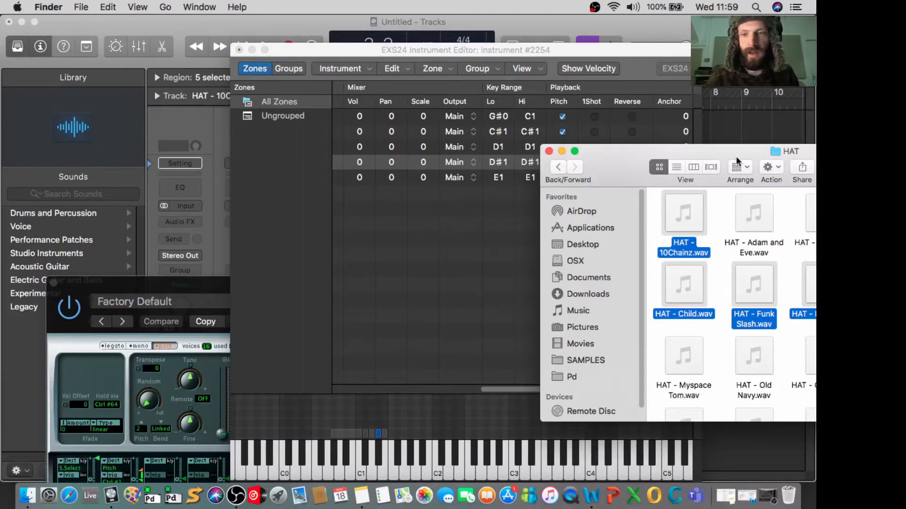
left_click_drag(715, 150, 441, 94)
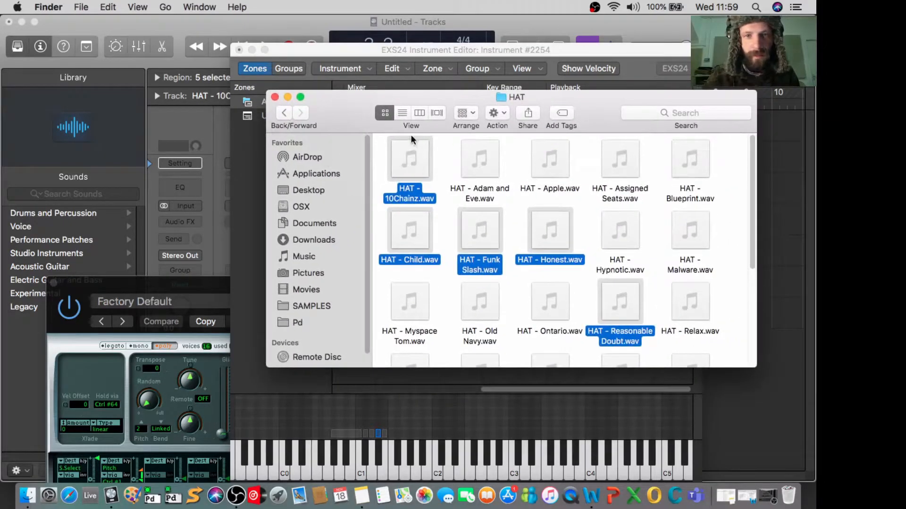
left_click(312, 307)
double_click(696, 319)
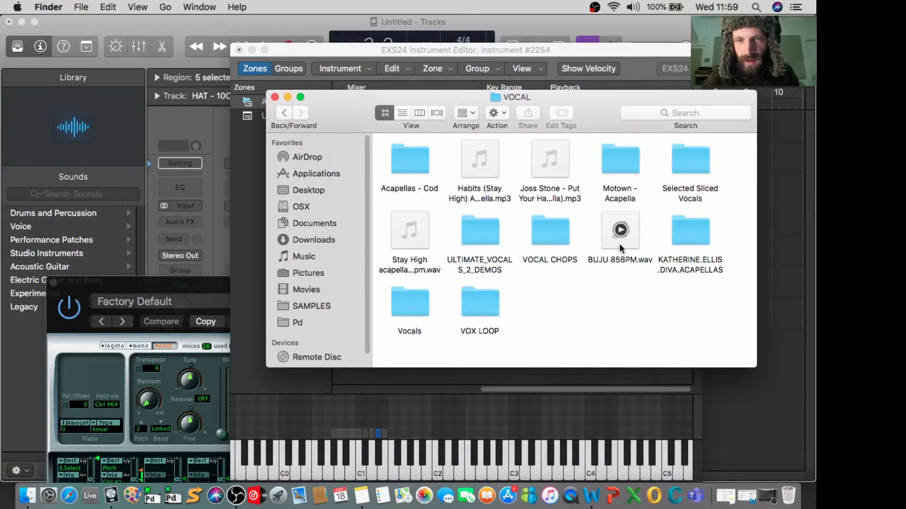
left_click(397, 307)
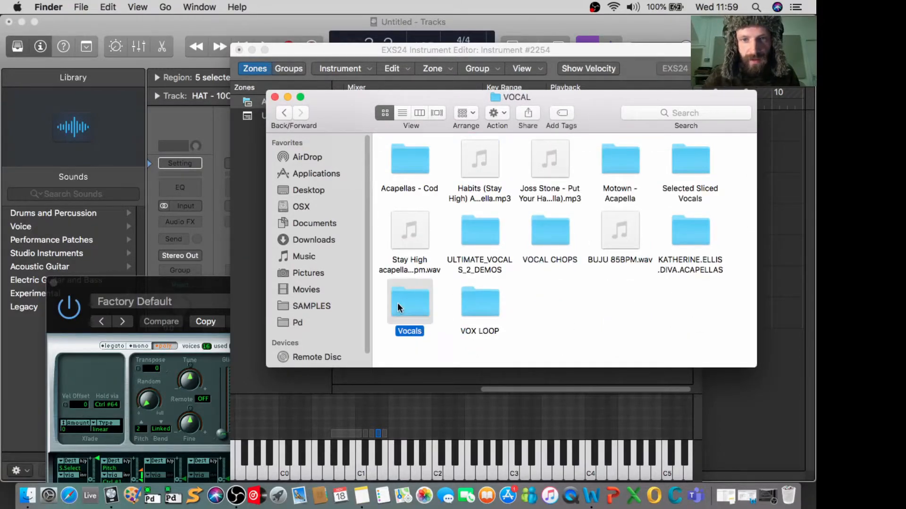
double_click(397, 303)
- Preview the Future Bass Chant 1, Chant 2 and Vocal Loop 4 samples with Quick Look
left_click(415, 191)
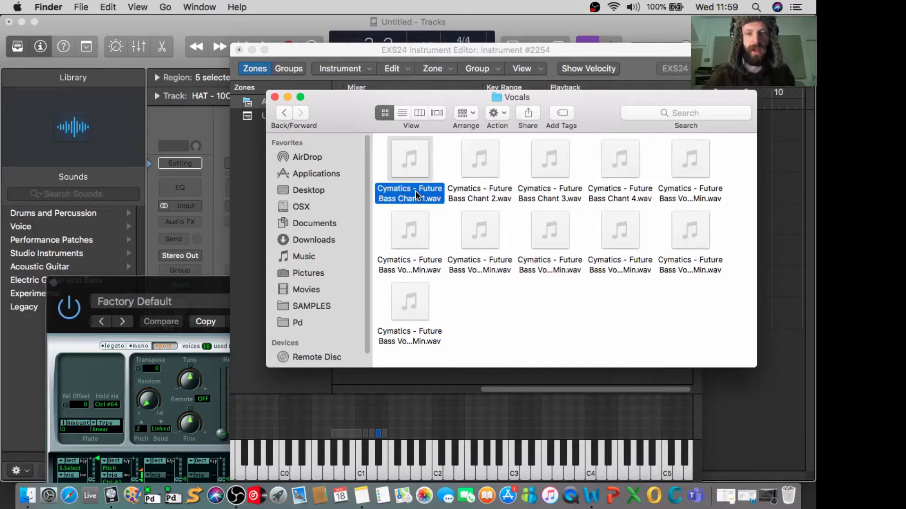
key("space")
key("space")
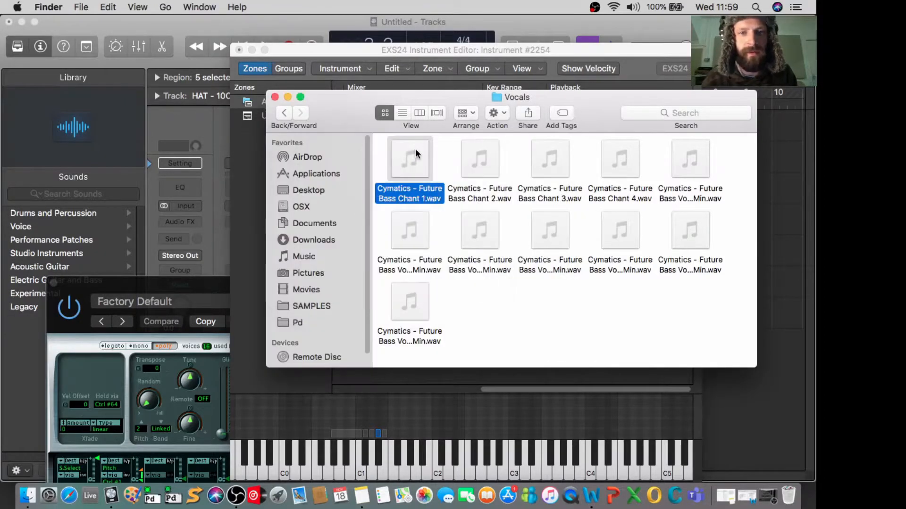
left_click_drag(370, 97, 500, 197)
left_click(599, 264)
key("space")
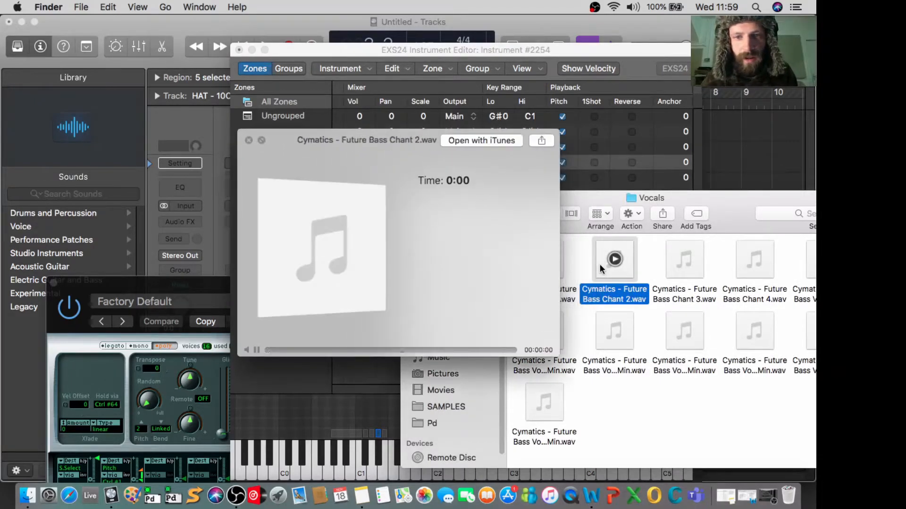
key("space")
left_click(674, 358)
key("space")
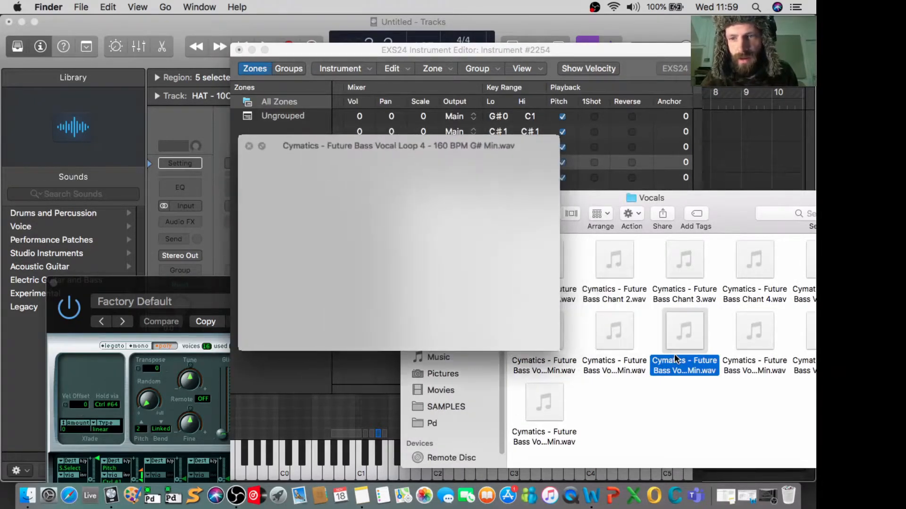
key("space")
- Add Cymatics - Future Bass Vocal Loop 4 - 160 BPM G# Min.wav as a new zone, minimize Finder and return to Logic Pro X
left_click_drag(693, 198, 783, 283)
left_click_drag(774, 416, 384, 250)
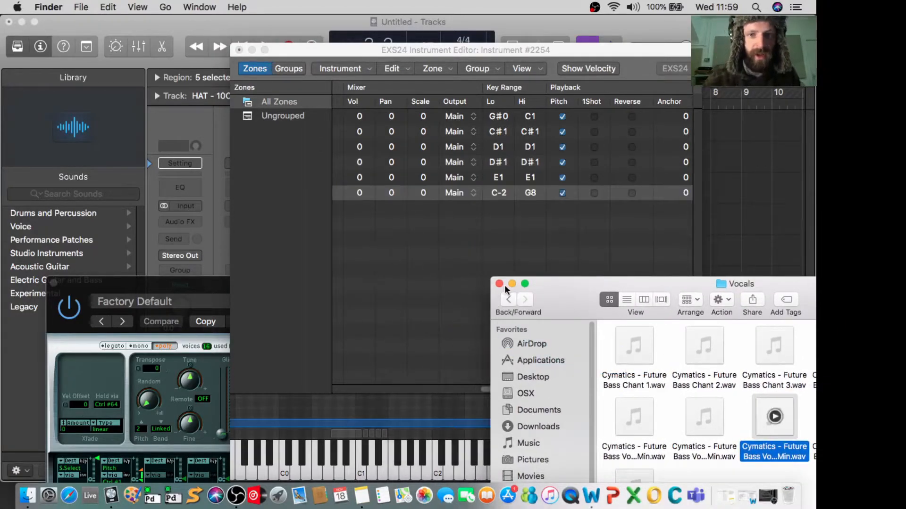
left_click(511, 283)
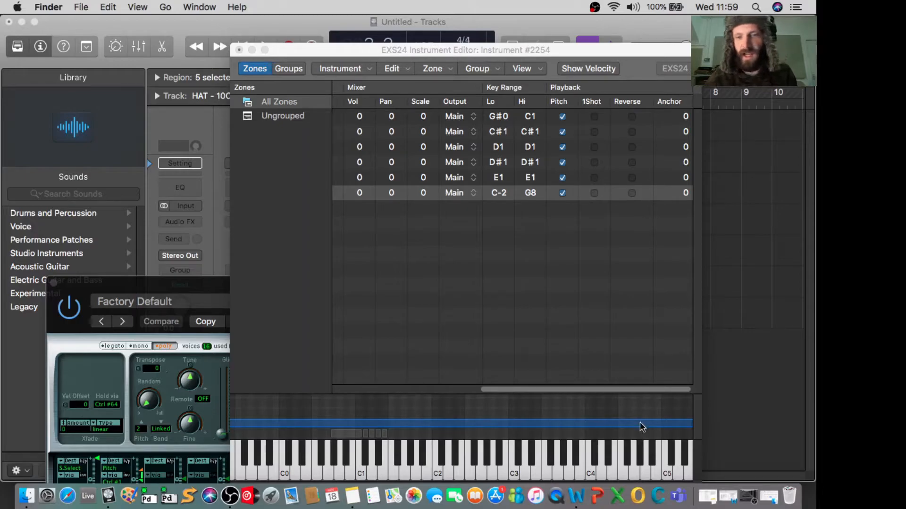
left_click(255, 469)
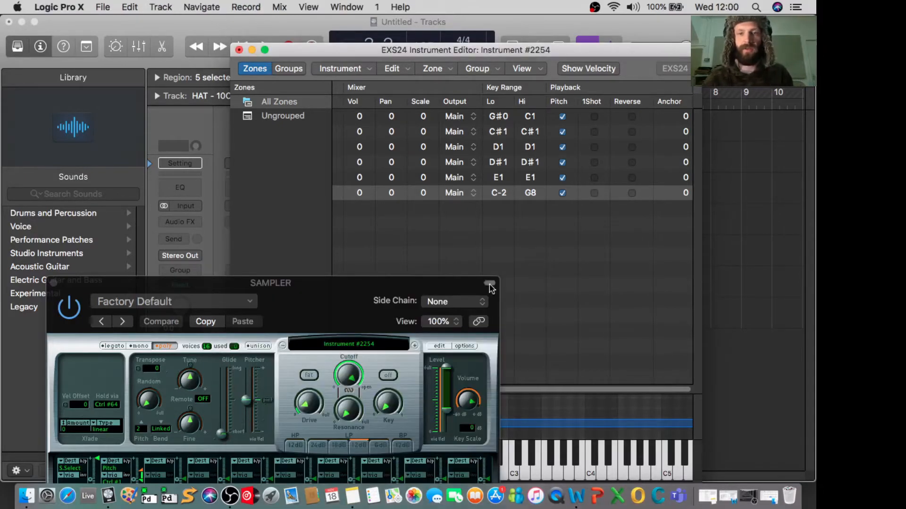
- Set the low key of the vocal loop zone to C2, shifting the first hat zone's low key to F#0 with it
left_click(598, 408)
left_click(391, 468)
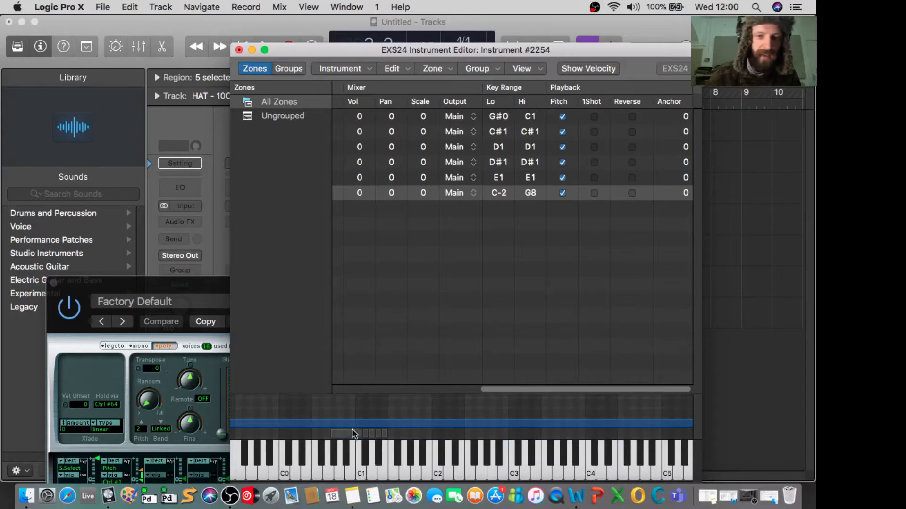
left_click(344, 451)
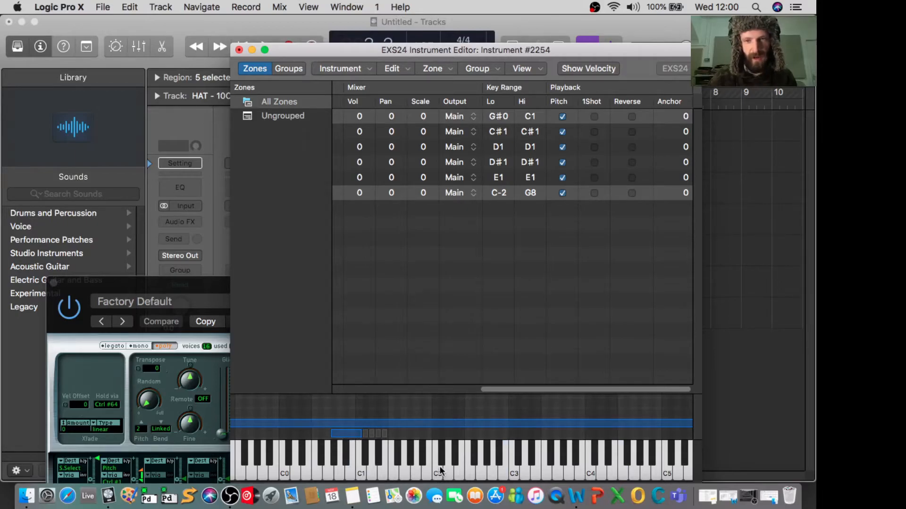
left_click(501, 119, "super")
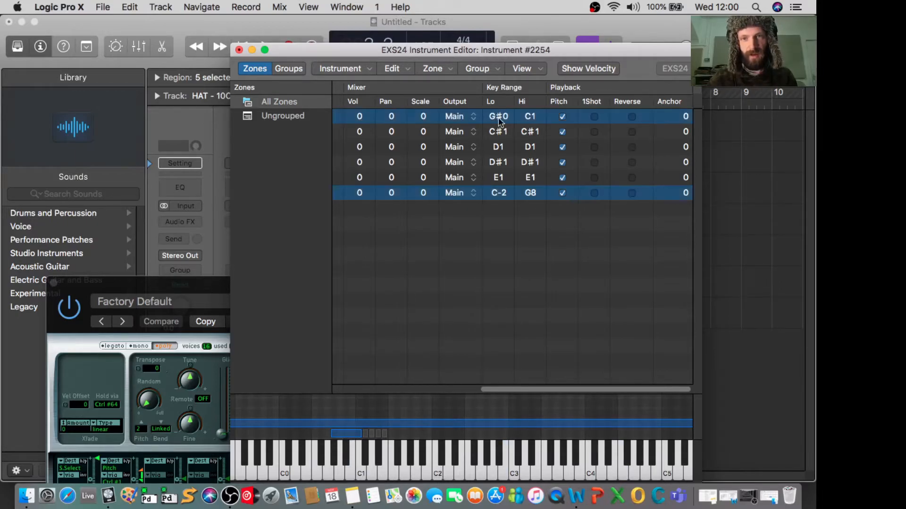
left_click_drag(498, 199, 497, 139)
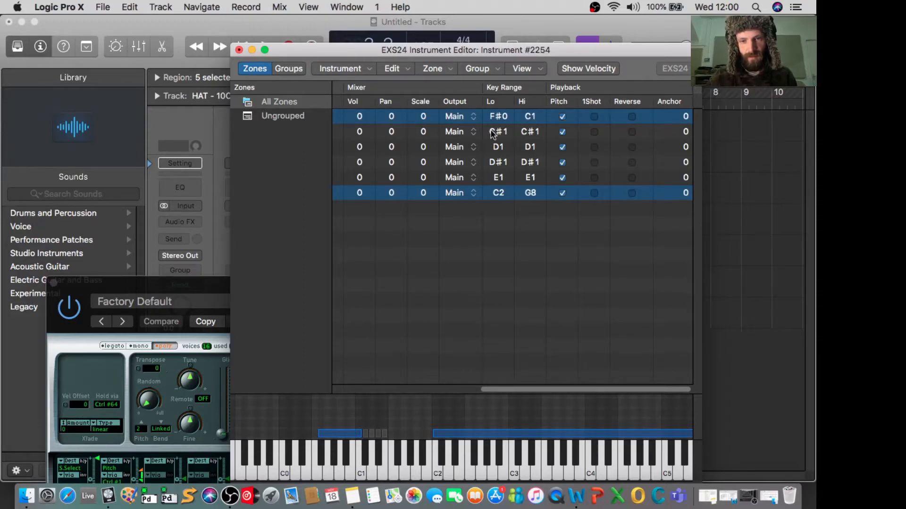
left_click(466, 295)
left_click(427, 194)
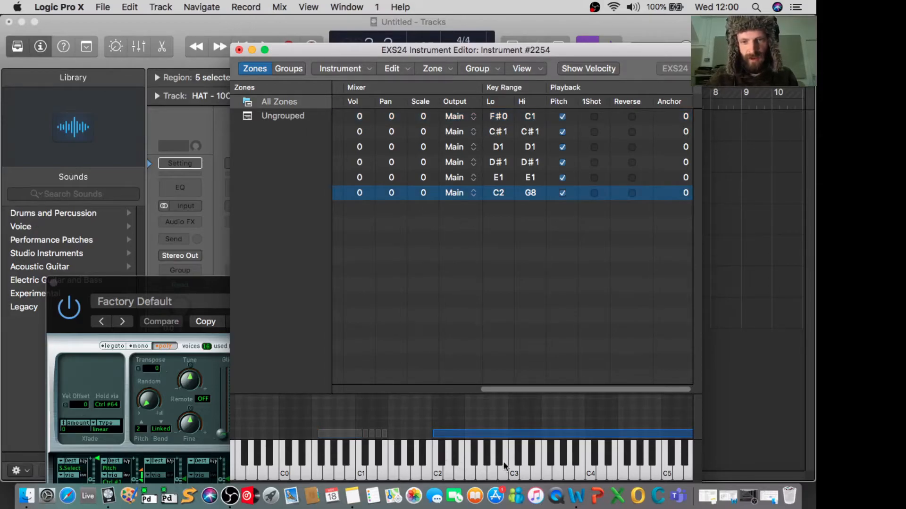
- Set the vocal loop zone's high key to C3 and audition the C2 key
double_click(530, 193)
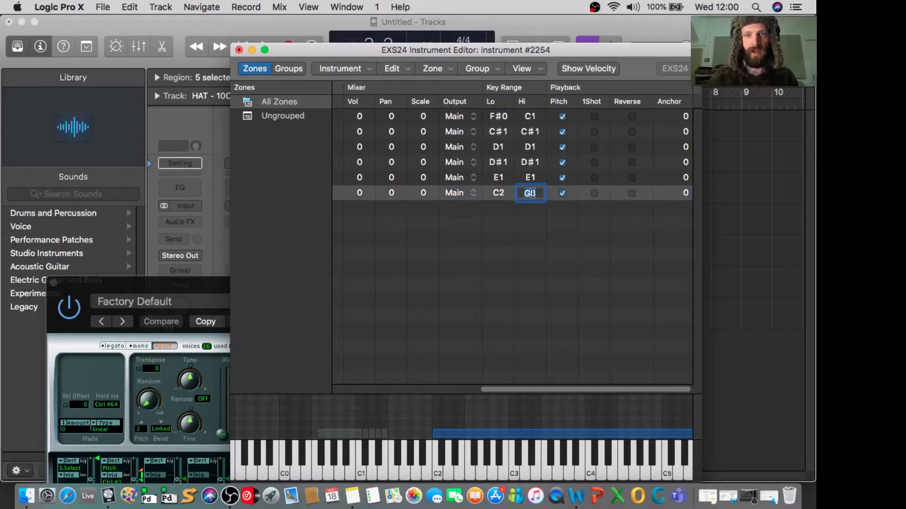
type("c3")
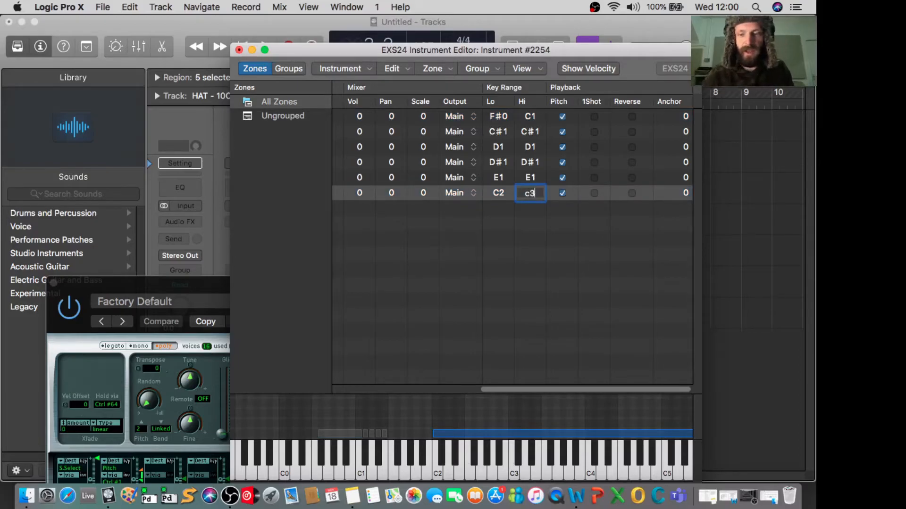
key("Return")
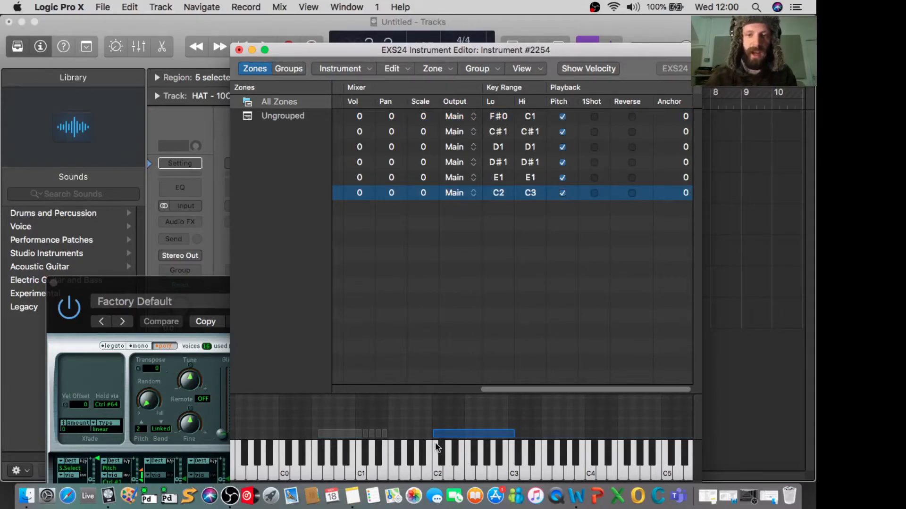
left_click(435, 455)
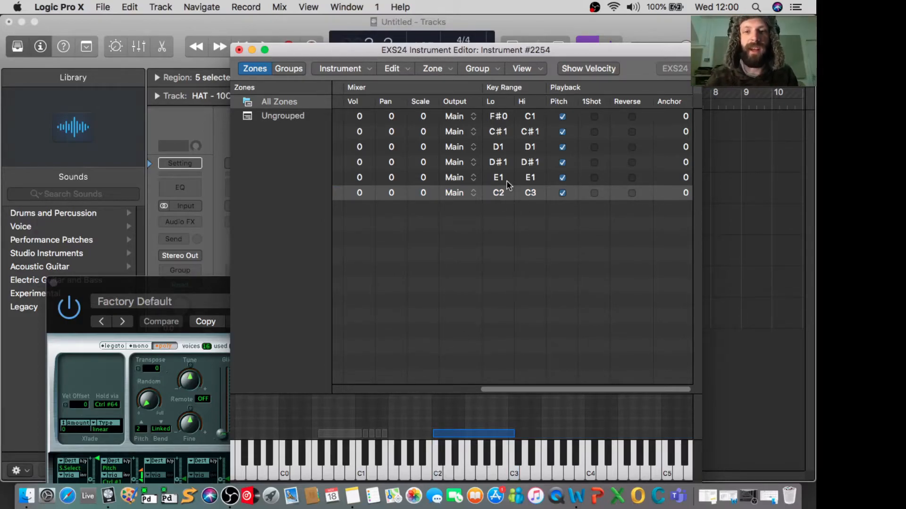
- Set the pitch key of the vocal loop zone to C2 and audition the sample on the C2 key
scroll(517, 85, "left", 10)
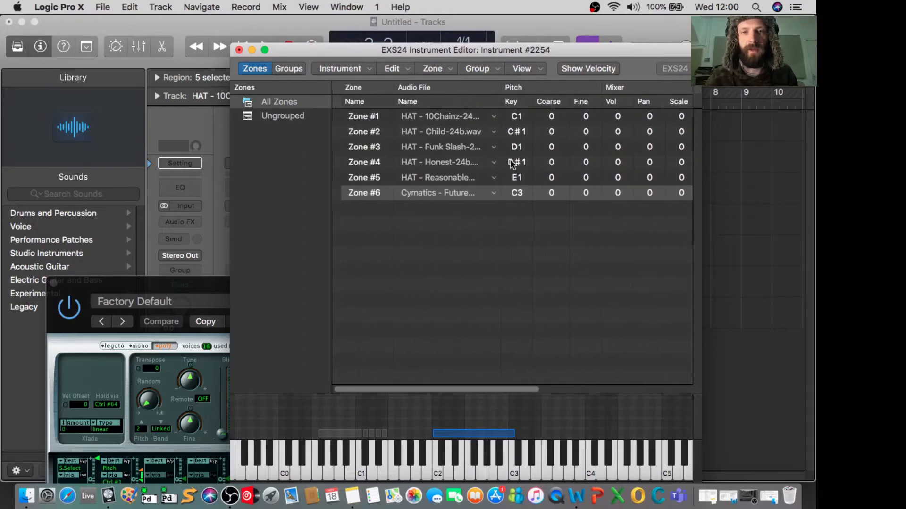
left_click(508, 194)
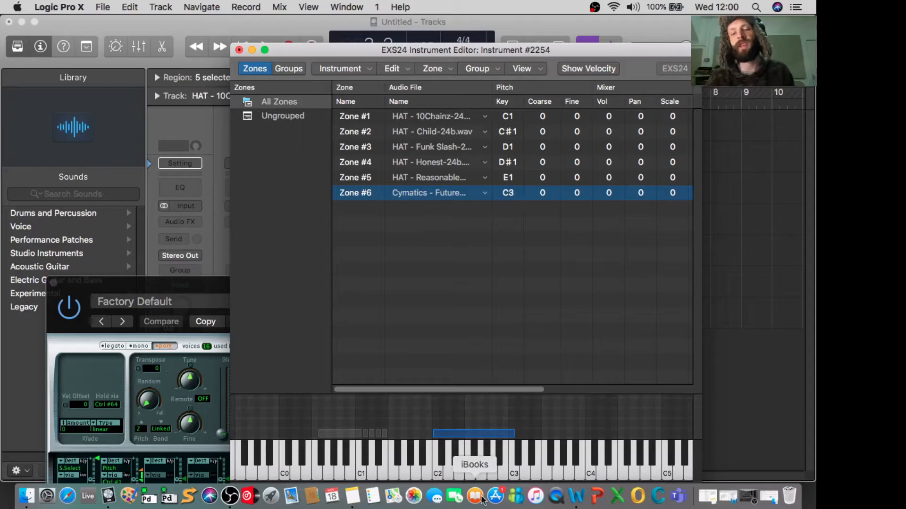
left_click_drag(507, 193, 510, 204)
double_click(508, 194)
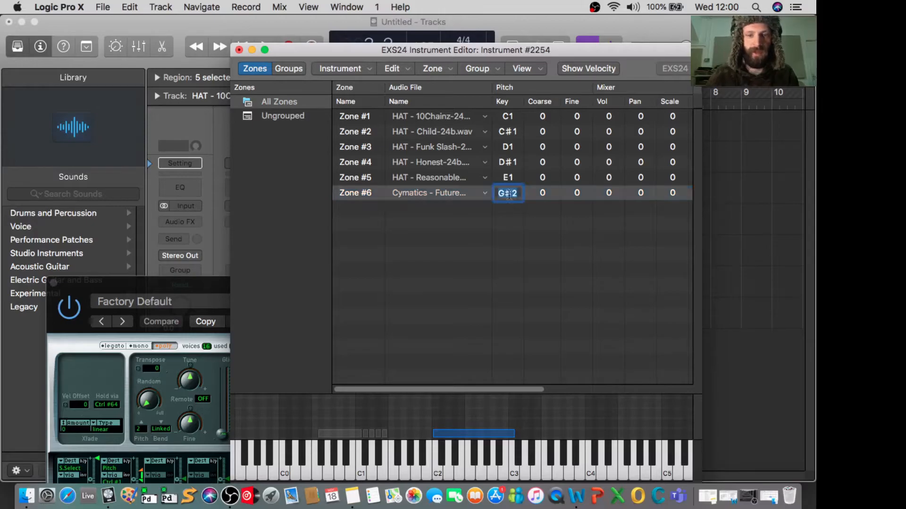
type("c2")
key("Return")
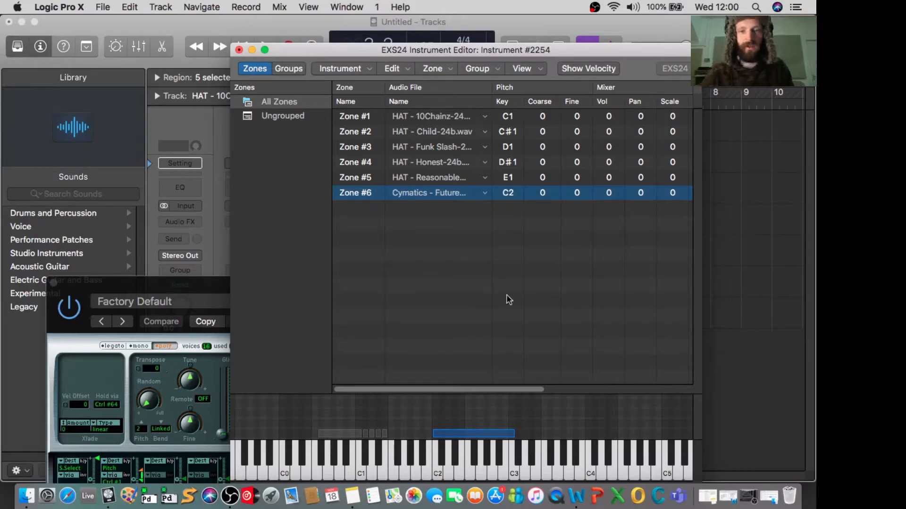
left_click(435, 463)
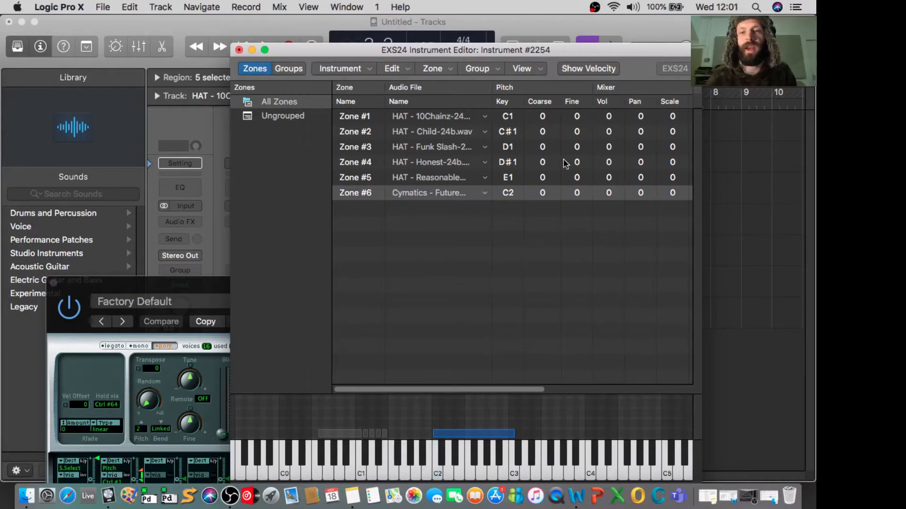
scroll(564, 162, "right", 5)
scroll(565, 164, "left", 5)
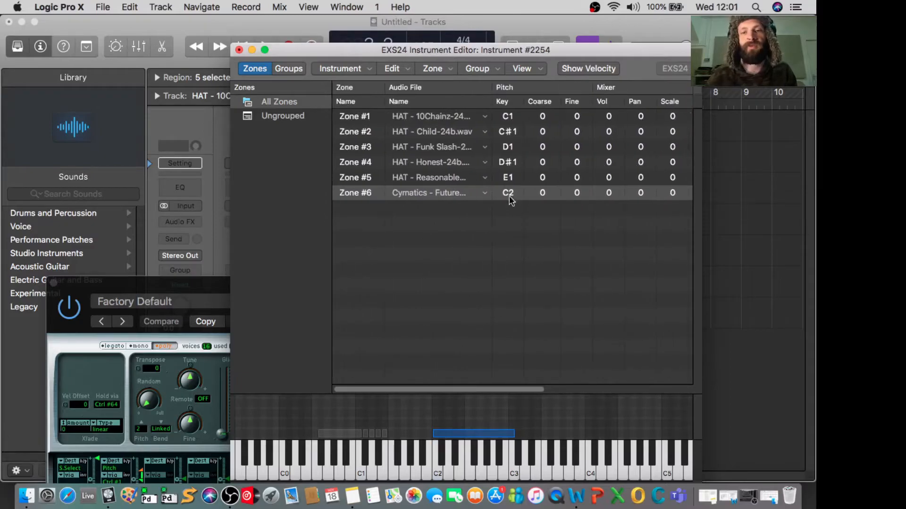
left_click(438, 475)
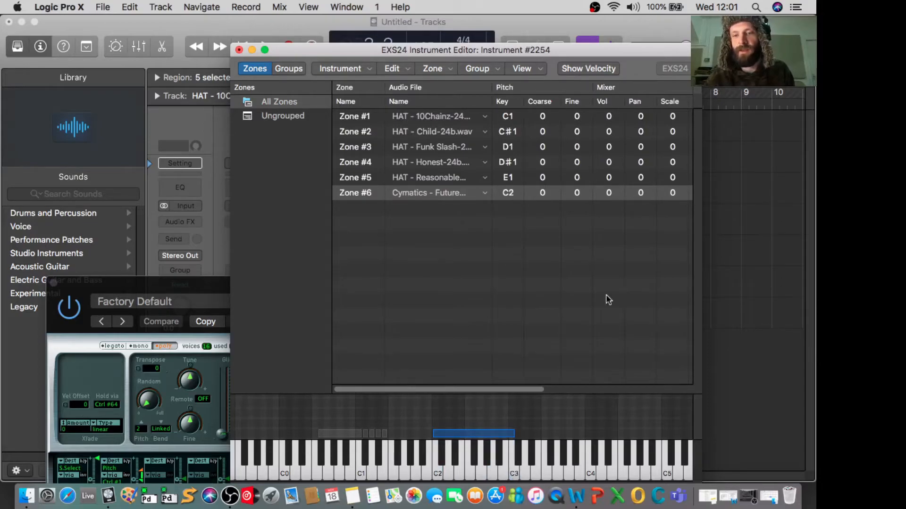
- Try one-shot playback on the vocal loop zone by auditioning the D2 key, and turn one-shot off again
scroll(606, 296, "right", 10)
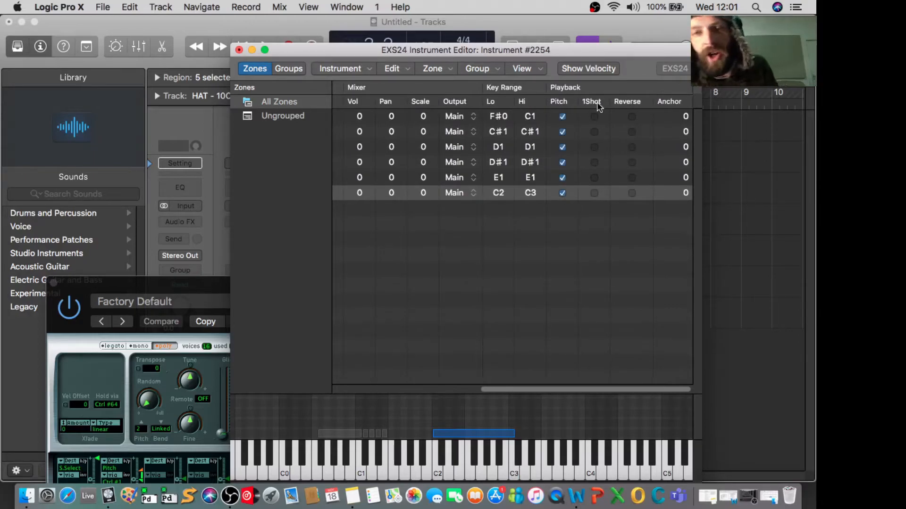
left_click(594, 193)
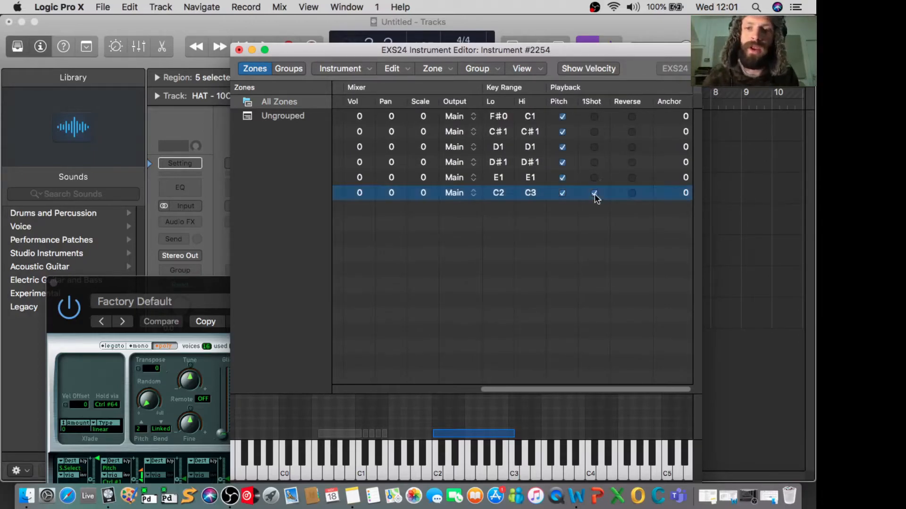
left_click(449, 469)
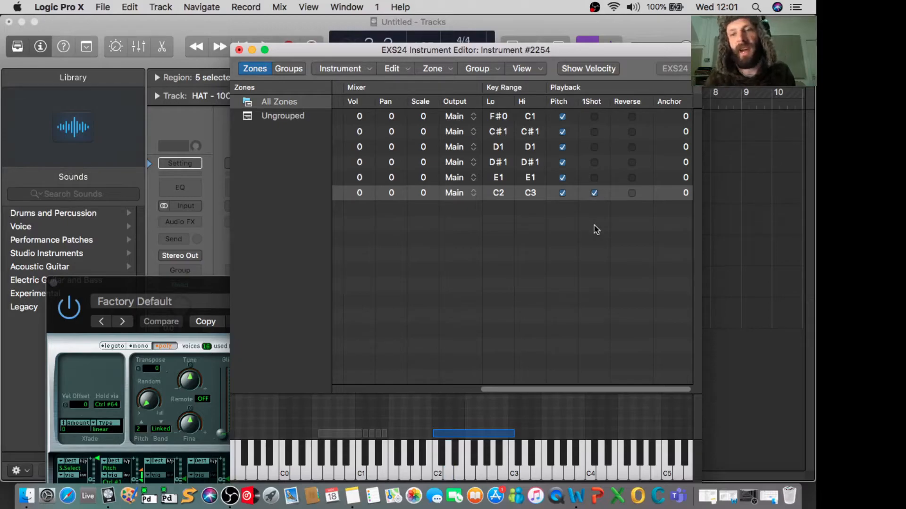
left_click(594, 193)
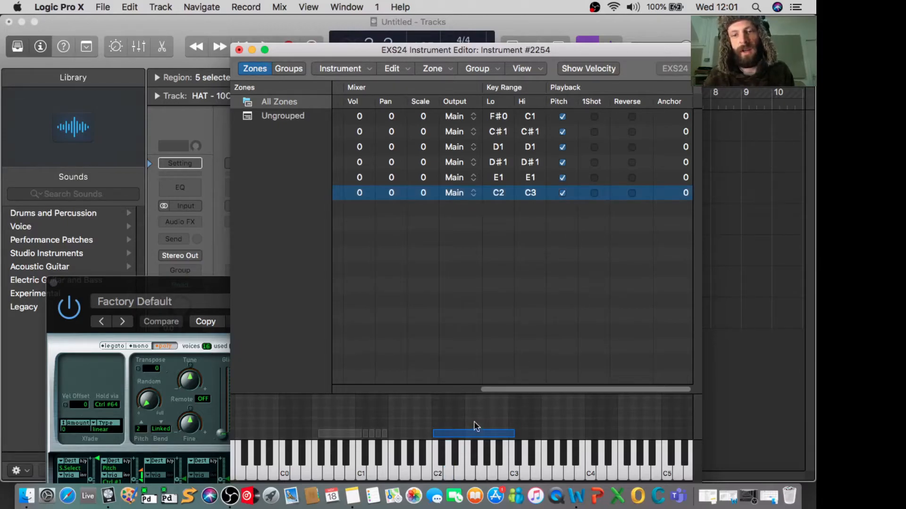
- Audition the vocal loop on the C2 and D2 keys without one-shot playback
left_click(435, 466)
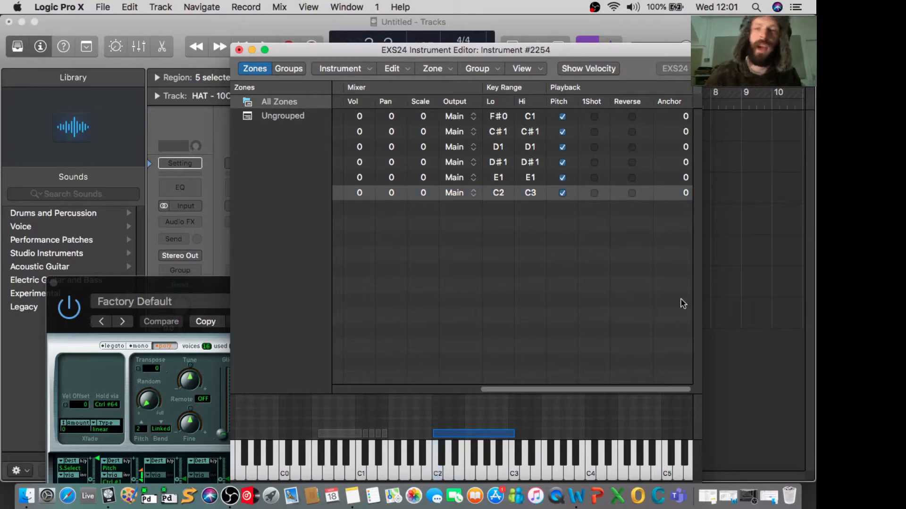
left_click(763, 202)
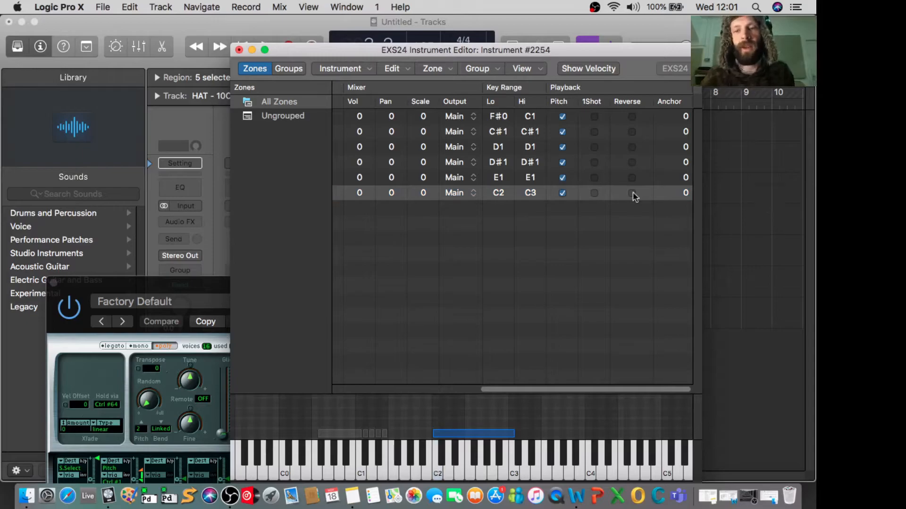
left_click(438, 471)
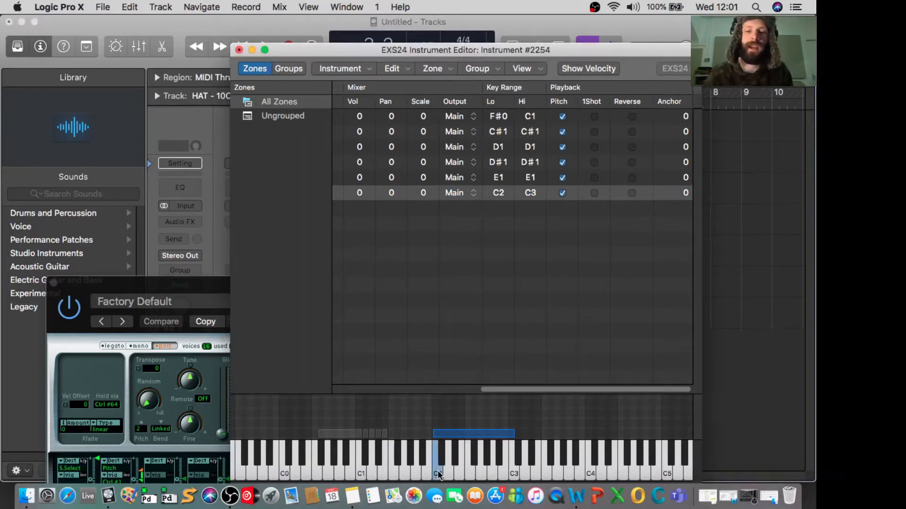
left_click(449, 470)
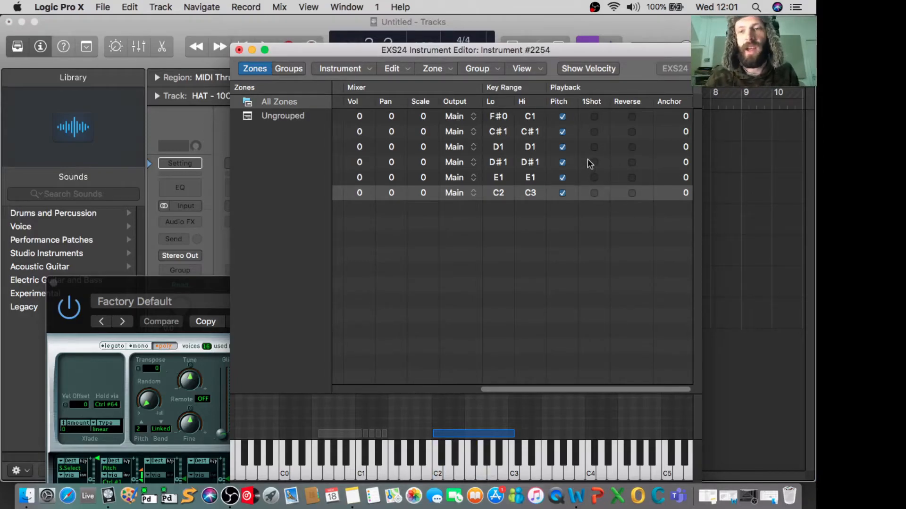
- Try reverse playback on the vocal loop zone by auditioning the C2 key, and turn reverse off again
left_click(632, 193)
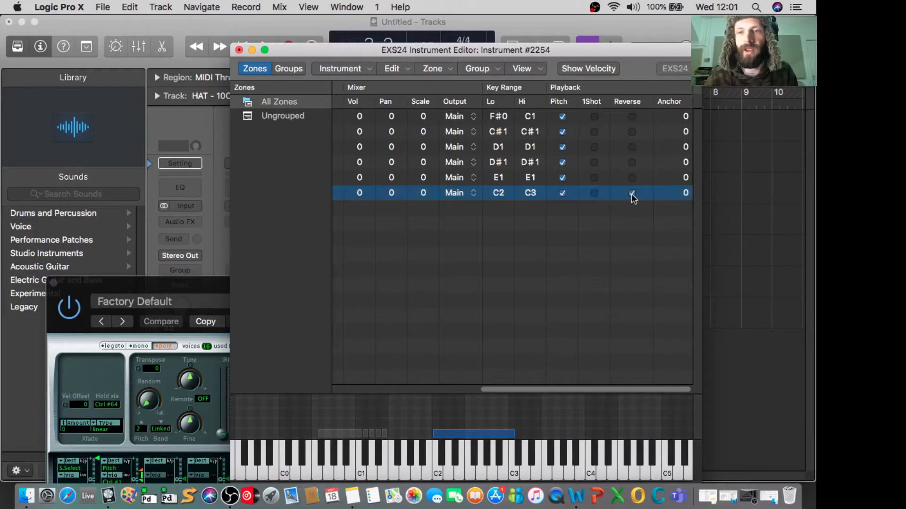
left_click(439, 472)
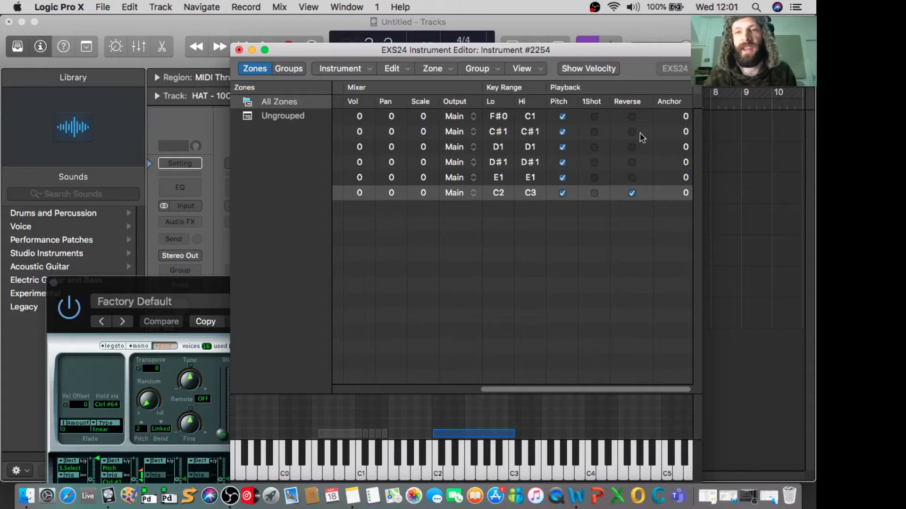
left_click(631, 193)
scroll(632, 197, "right", 1)
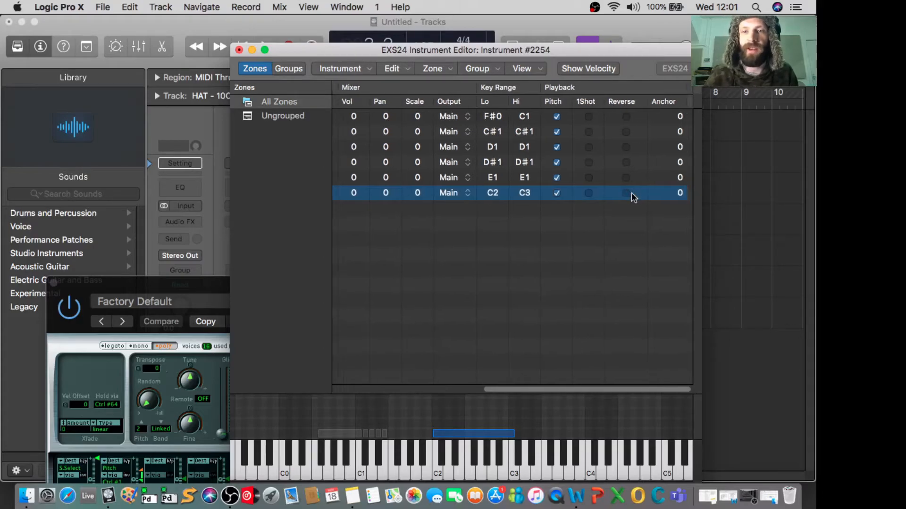
scroll(631, 192, "left", 1)
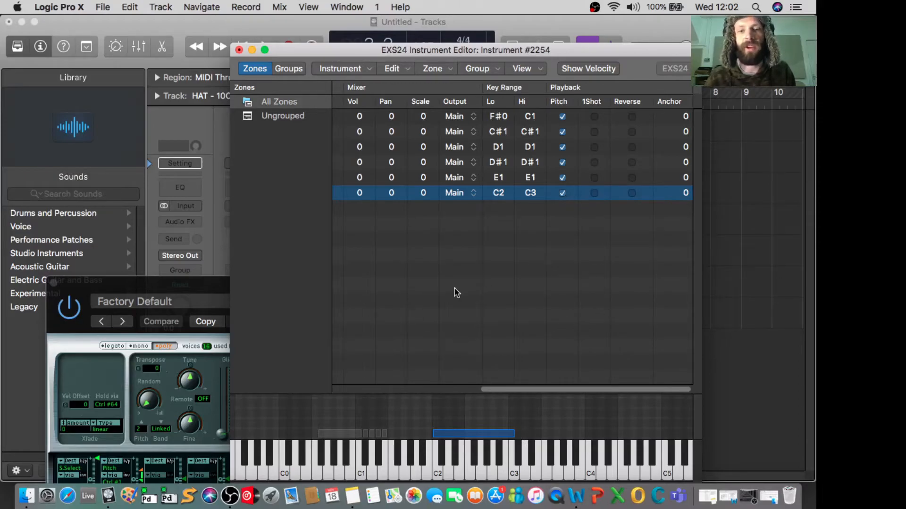
scroll(456, 293, "left", 10)
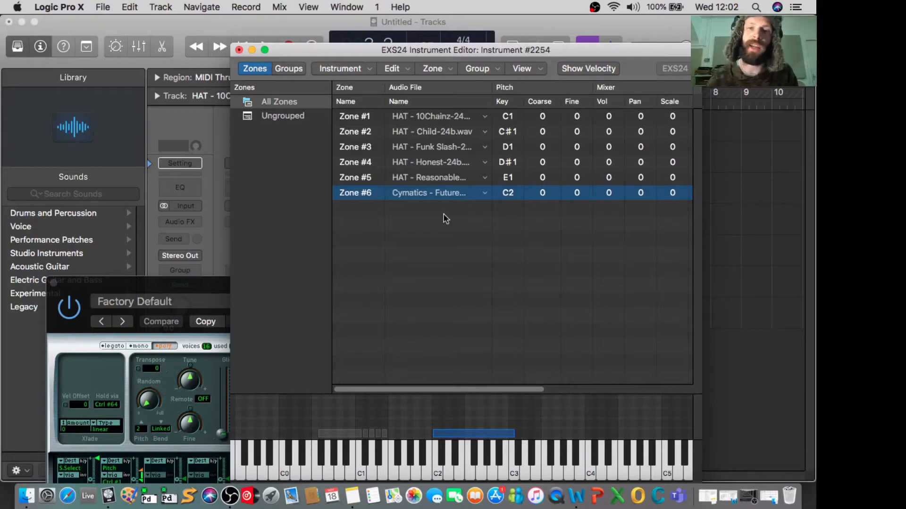
scroll(534, 179, "right", 10)
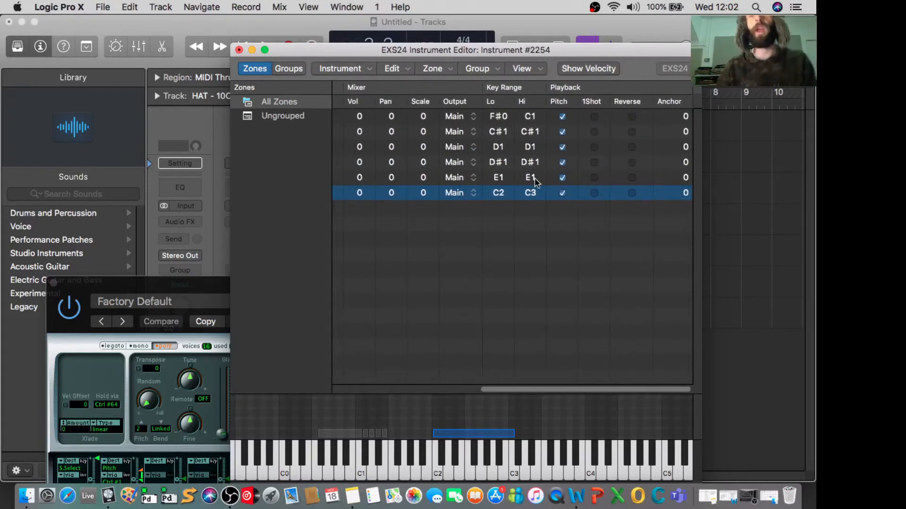
scroll(534, 177, "left", 10)
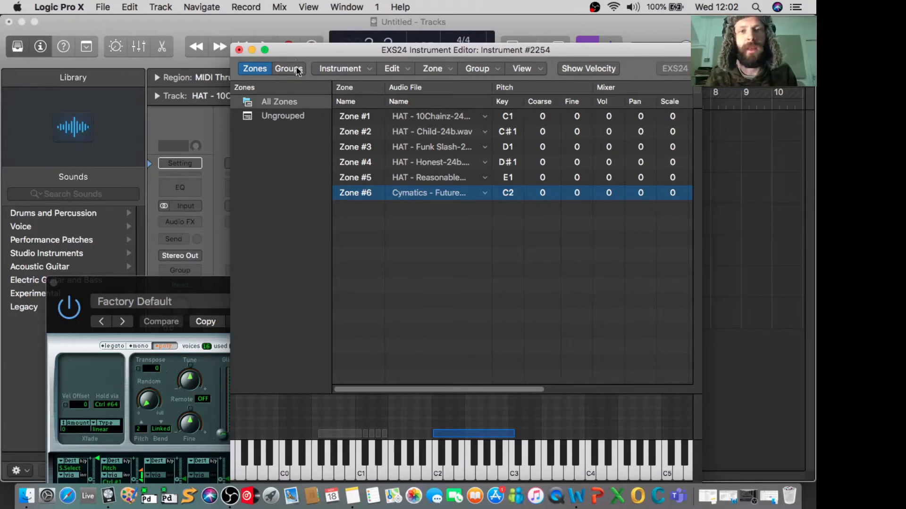
left_click(367, 70)
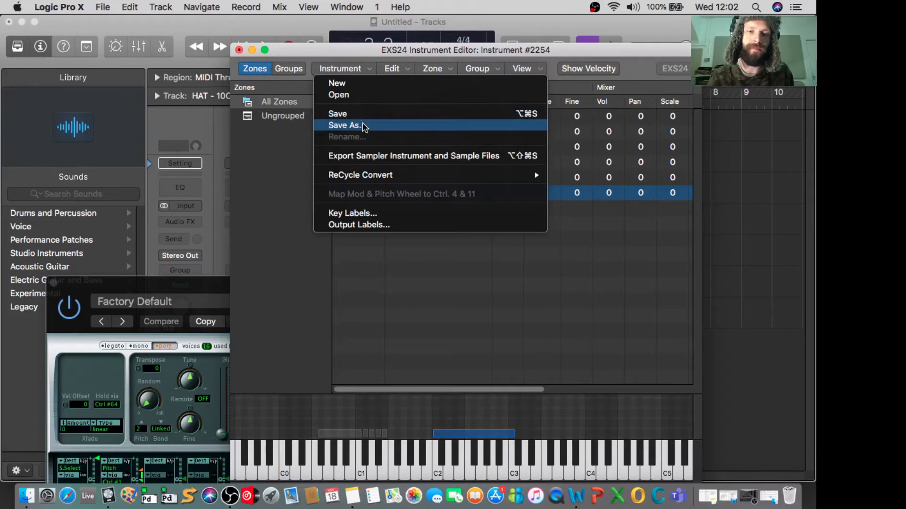
left_click(500, 53)
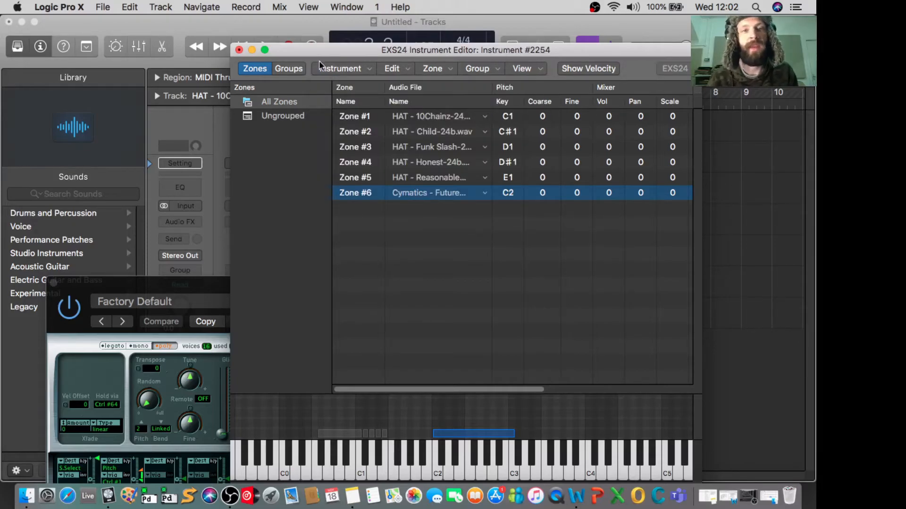
- Save the edited sampler instrument as DEMO INSTRUMENT in the inner Sampler Instruments folder
left_click(239, 51)
left_click(570, 120)
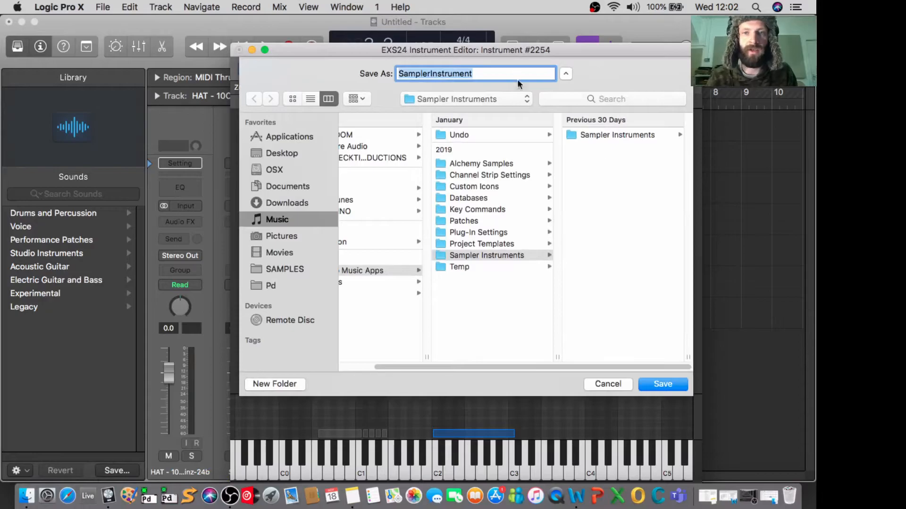
left_click(615, 136)
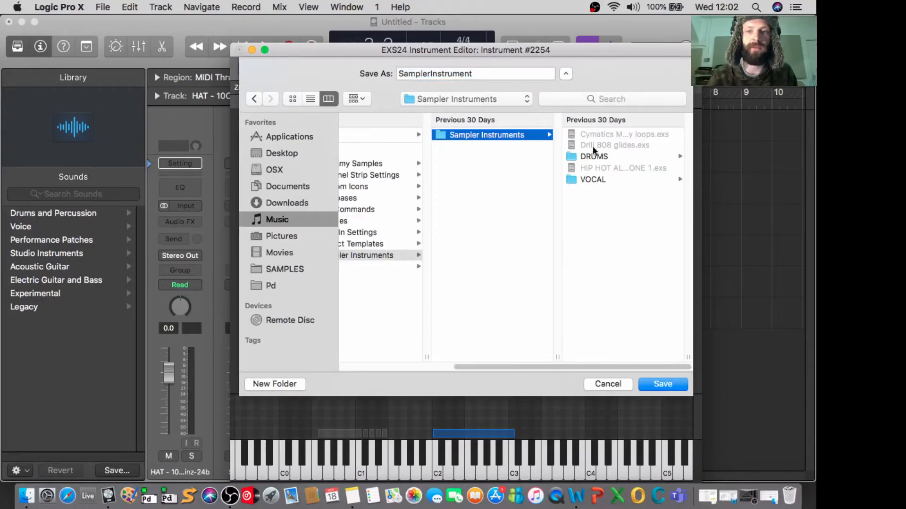
left_click_drag(482, 75, 383, 73)
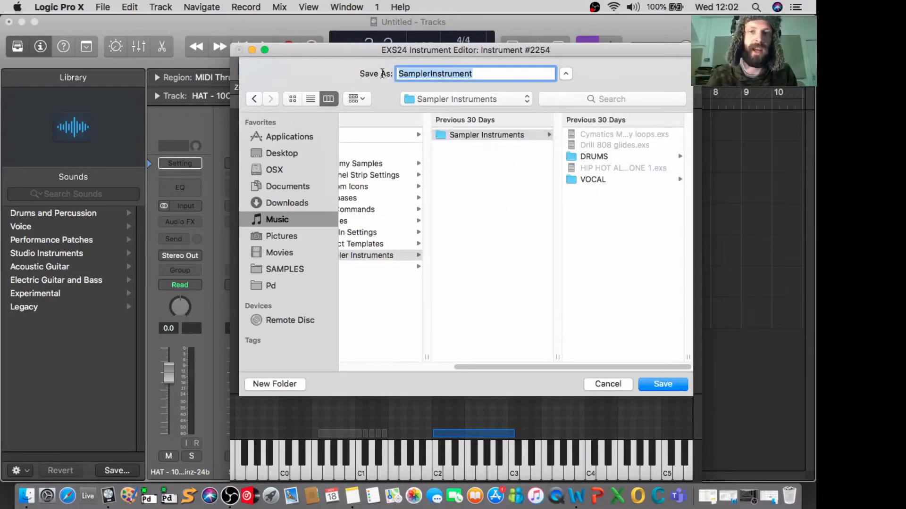
type("DEMO INSTRUMENT")
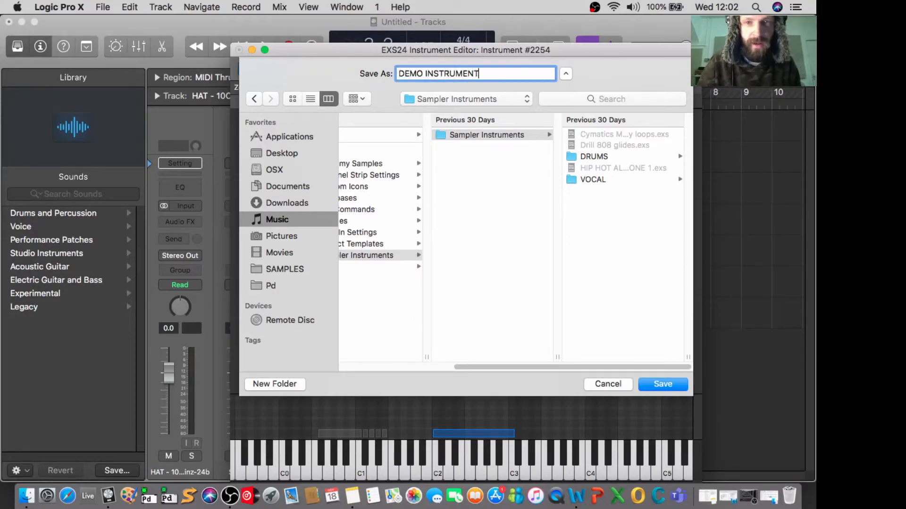
key("Return")
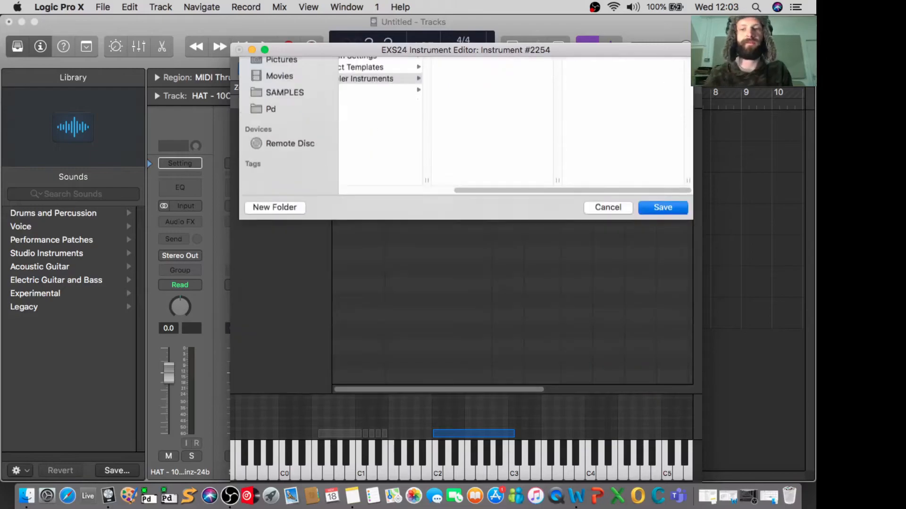
- Move the EXS24 sampler window aside and close it to reveal the track list
left_click_drag(297, 291, 408, 170)
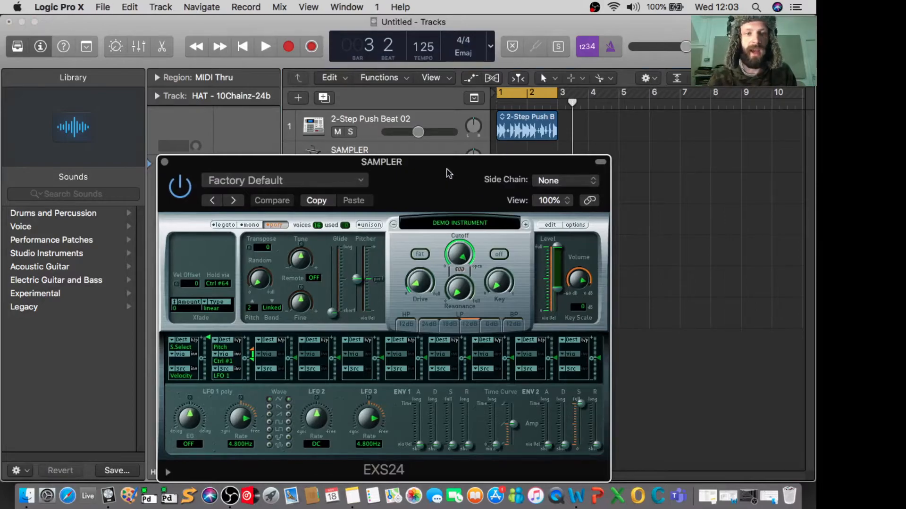
left_click_drag(450, 163, 511, 156)
left_click(227, 153)
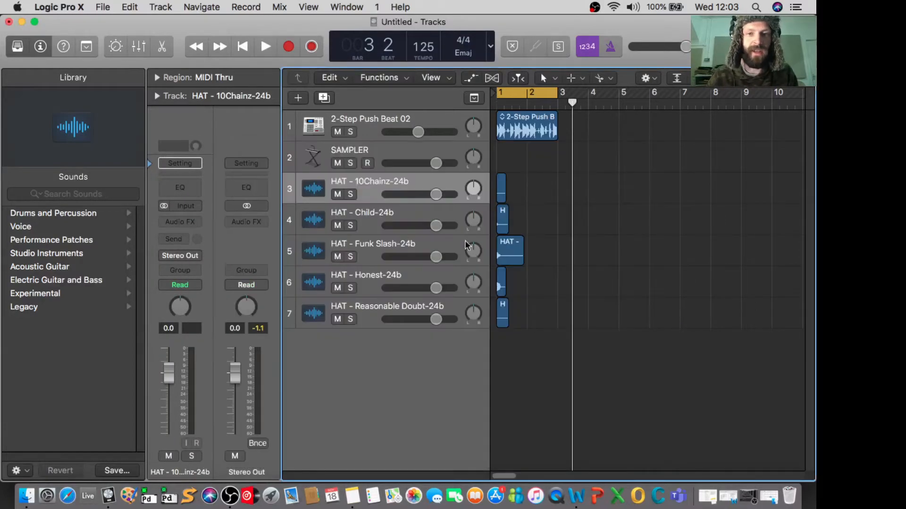
- Create one EXS24 software instrument track and list the saved Sampler Instruments in its library
left_click(376, 363)
left_click(301, 103)
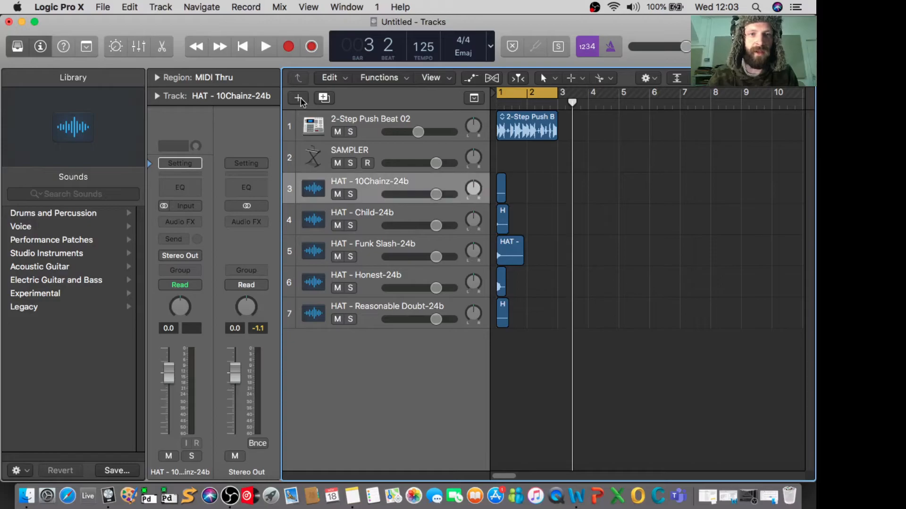
left_click(296, 96)
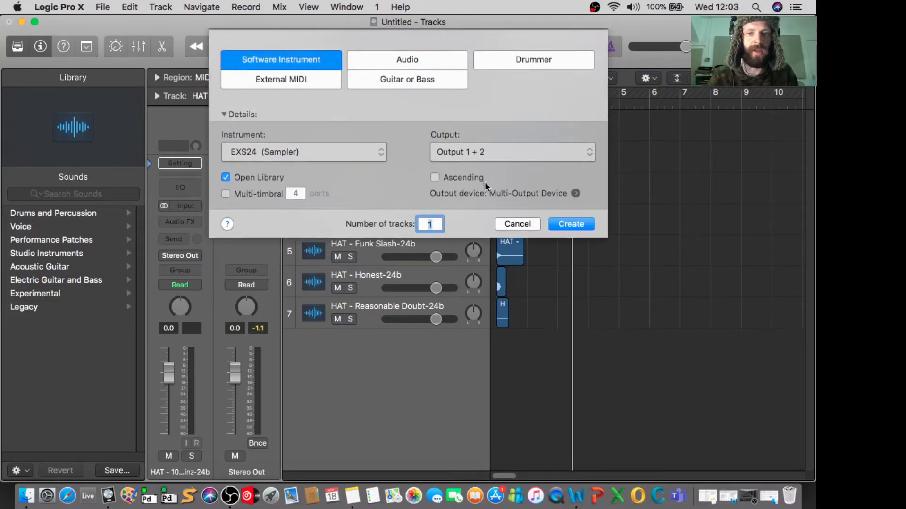
left_click(557, 222)
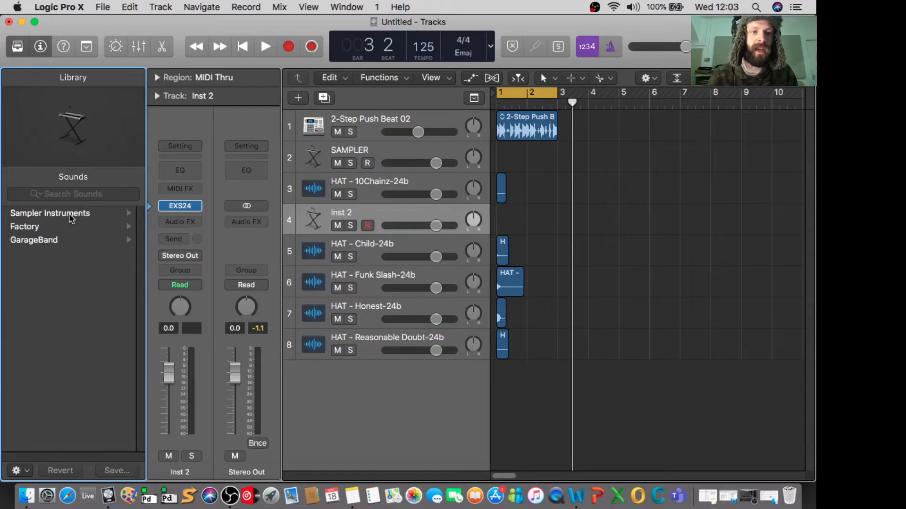
left_click(70, 214)
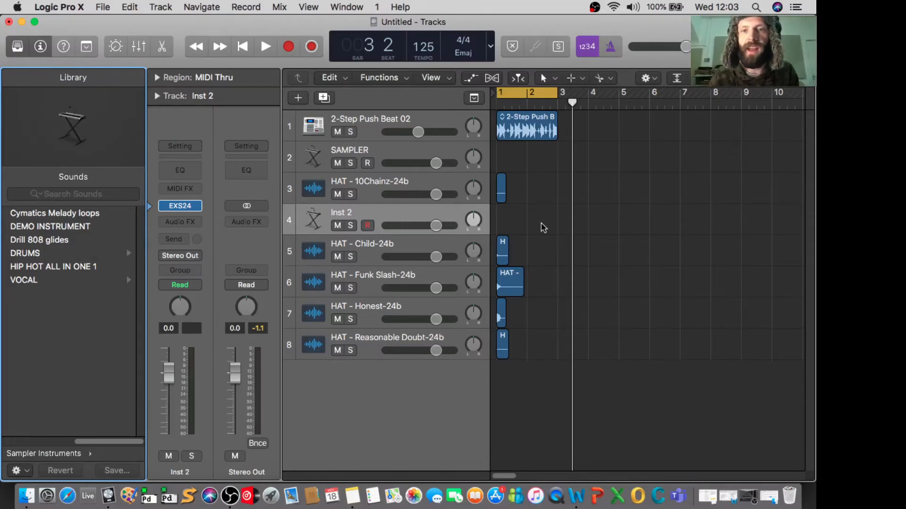
- Delete the five HAT audio regions and their tracks, and remove the Inst 2 track
left_click_drag(539, 186, 501, 357)
key("Delete")
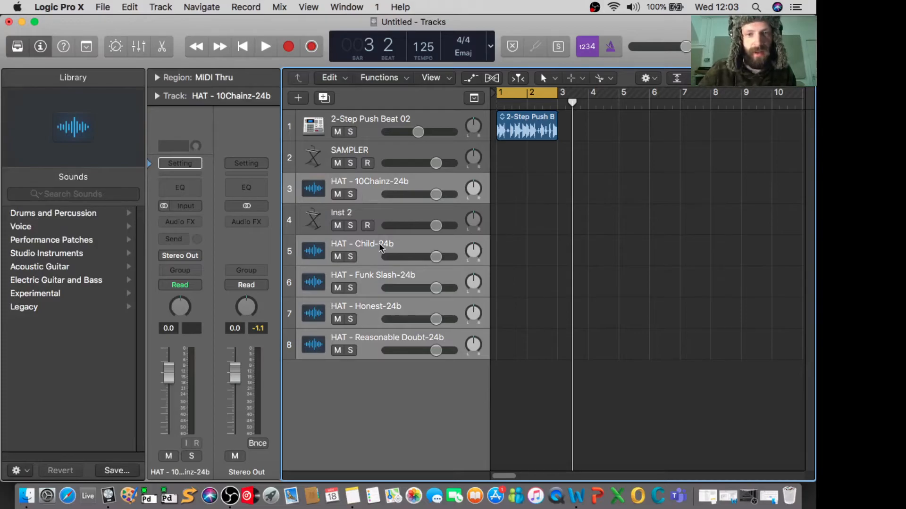
key("super+Delete")
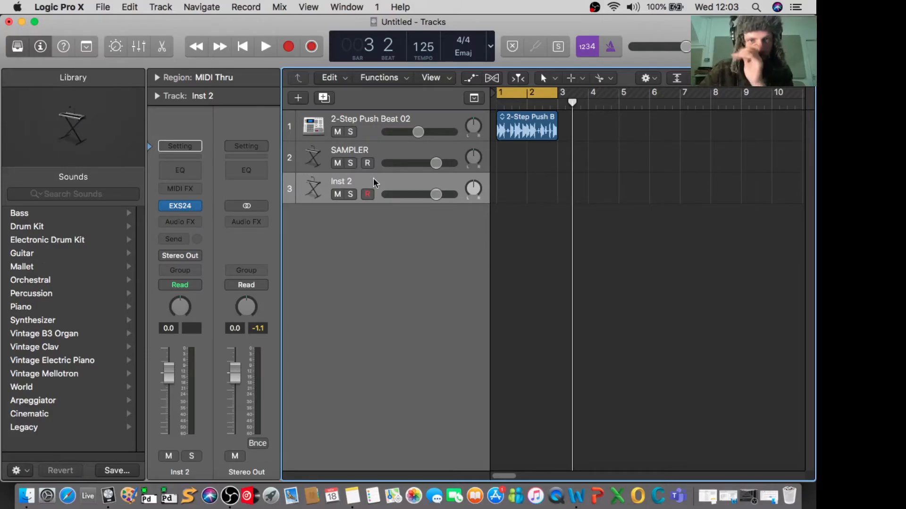
key("super+Delete")
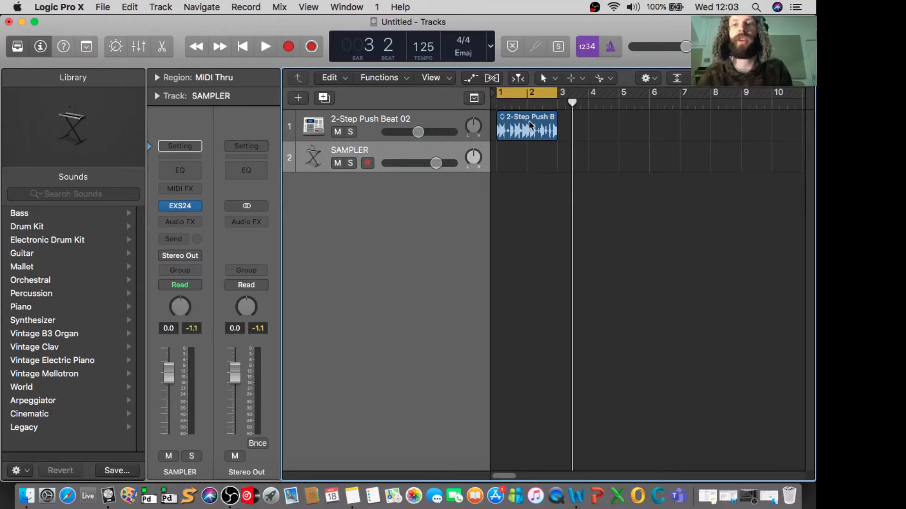
- Open Musical Typing, lower its octave to C3, and audition the SAMPLER track over the looped beat
key("super+k")
key("space")
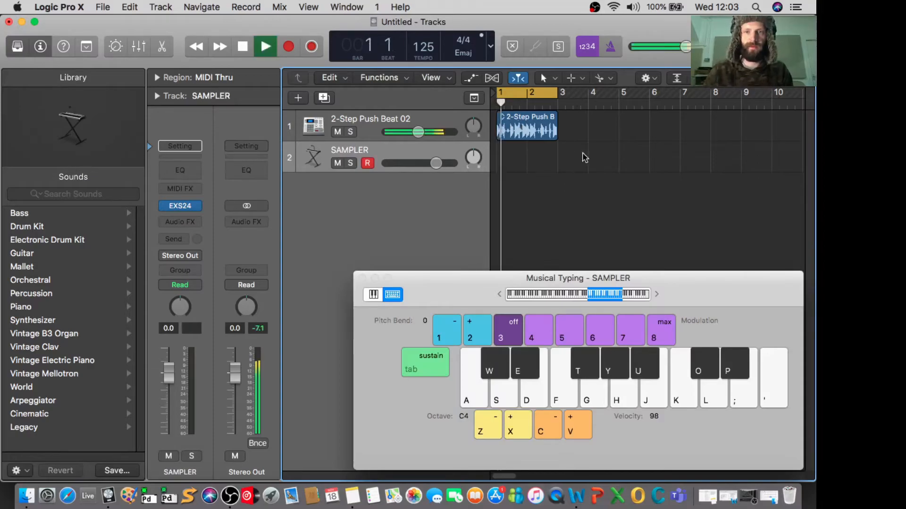
key("space")
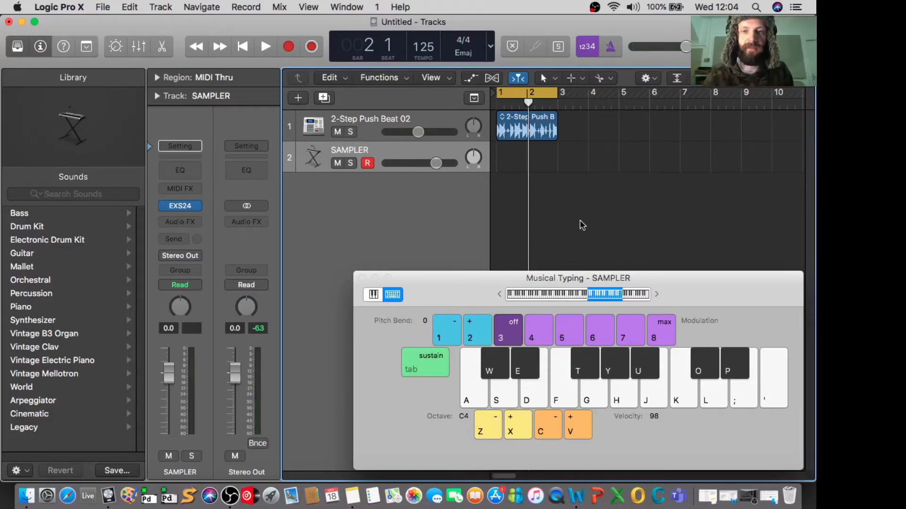
key("Return")
key("space")
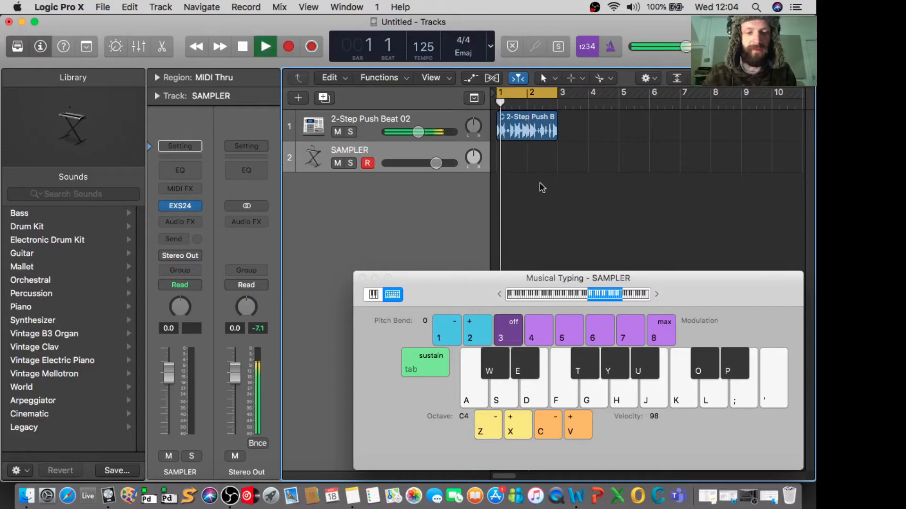
key("z")
key("s")
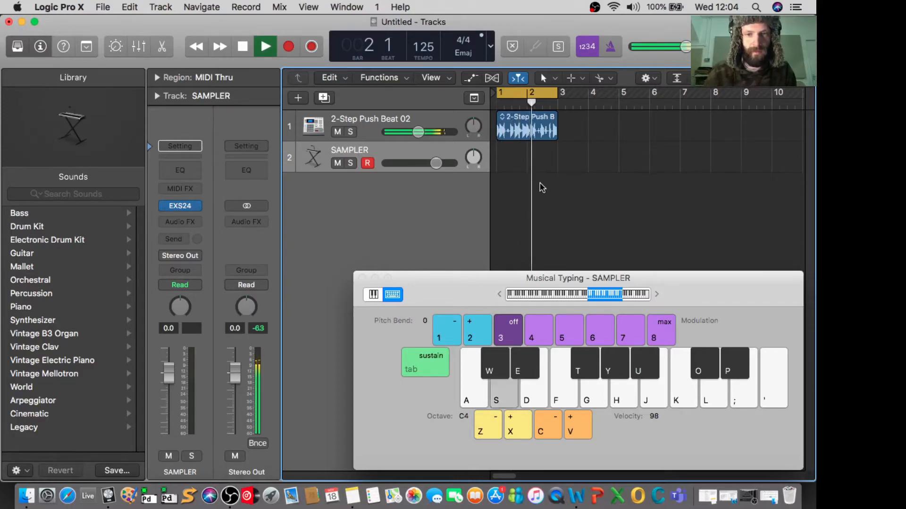
key("a")
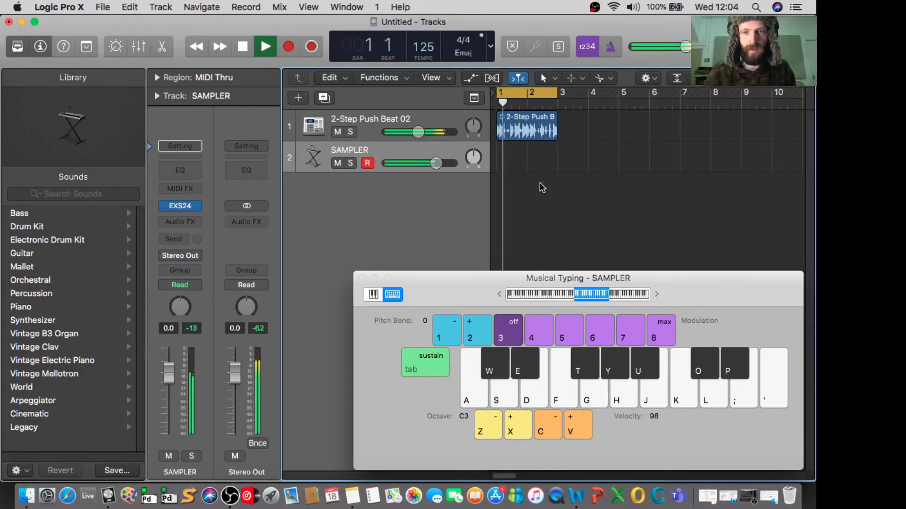
key("space")
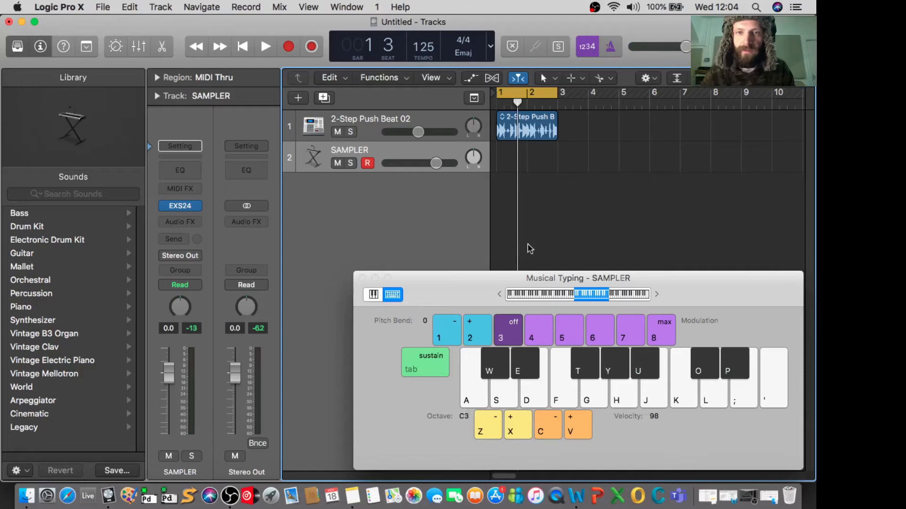
- Play vocal notes along with the beat at octave C3, and lower the octave to C2 for further auditioning
key("space")
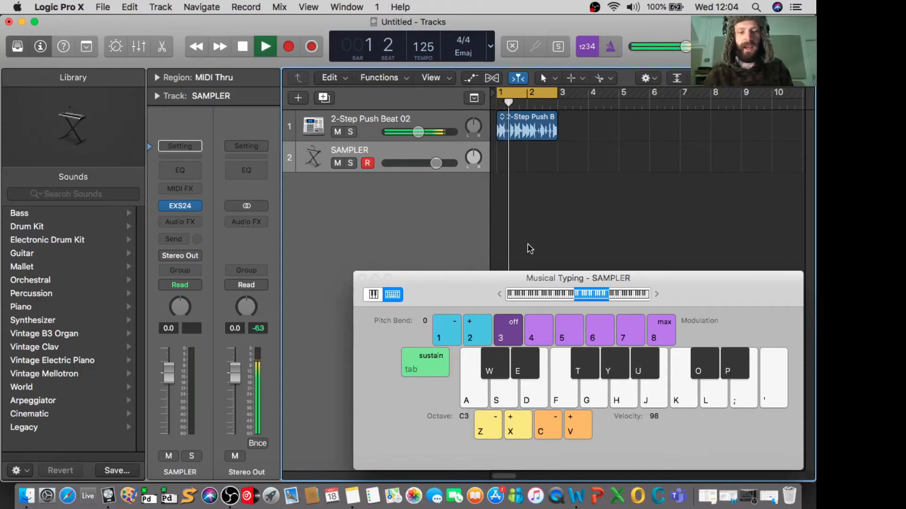
key("a")
key("a")
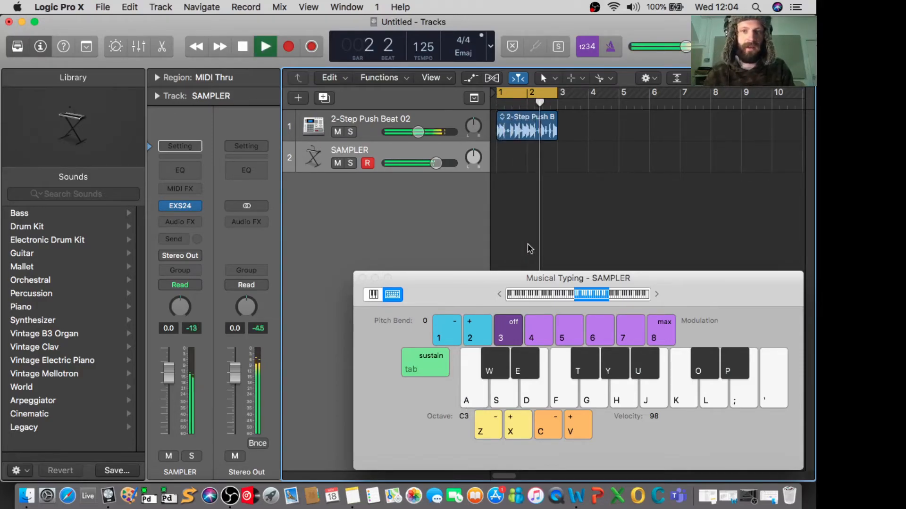
key("g")
key("f")
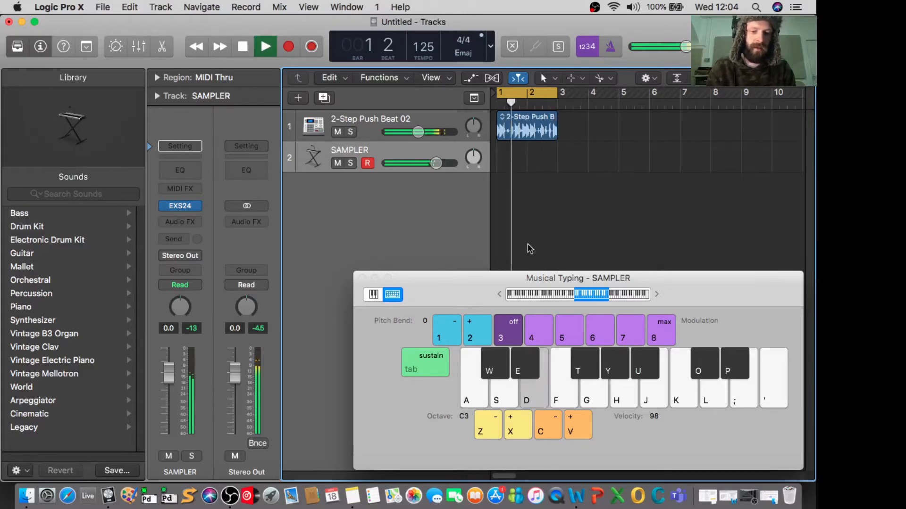
key("a")
key("z")
key("a")
key("a")
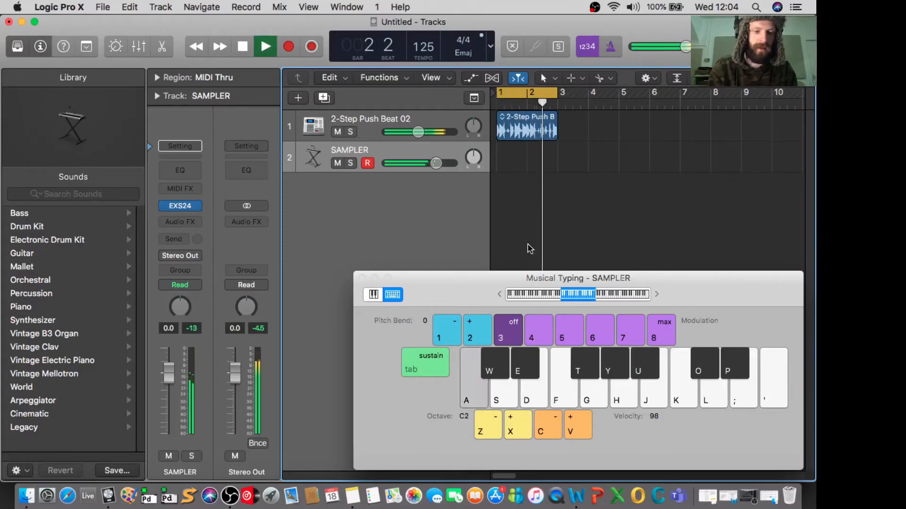
key("a")
key("s")
key("s")
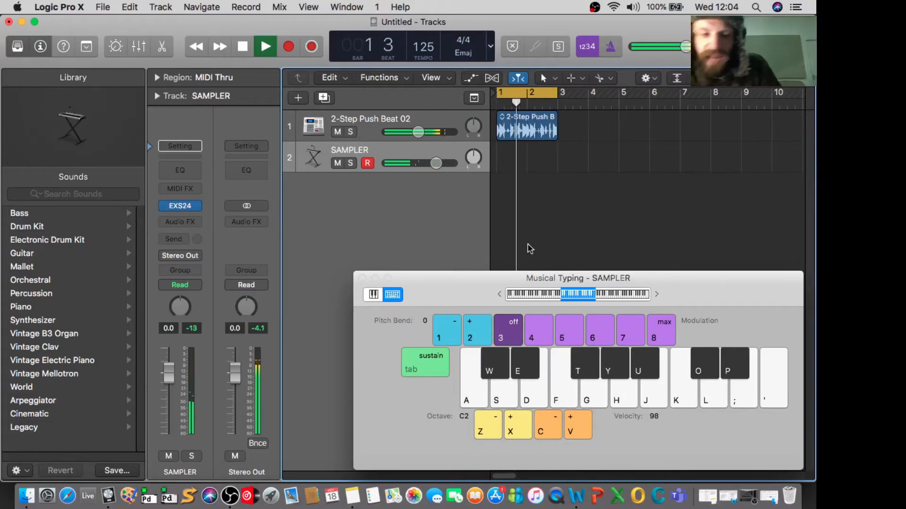
key("space")
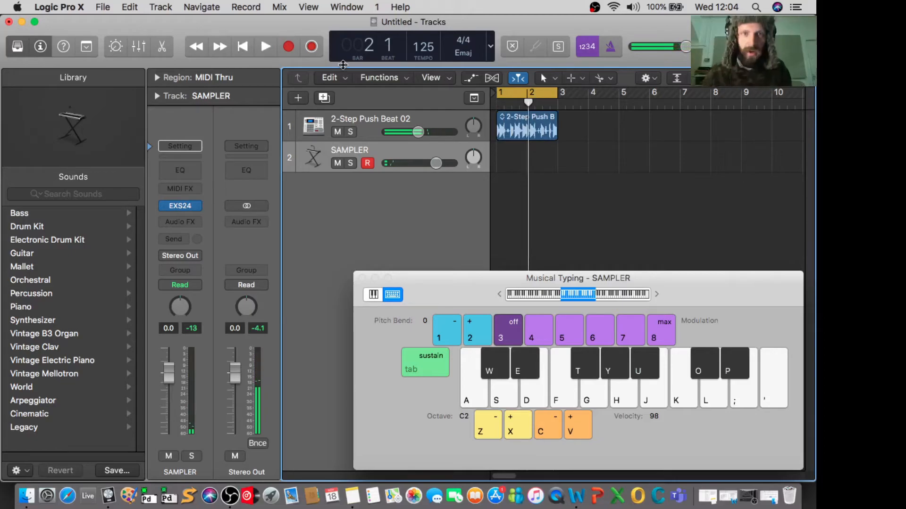
- Record a two-bar pattern of repeated C2 notes on the SAMPLER track over the beat, and close Musical Typing
left_click(288, 48)
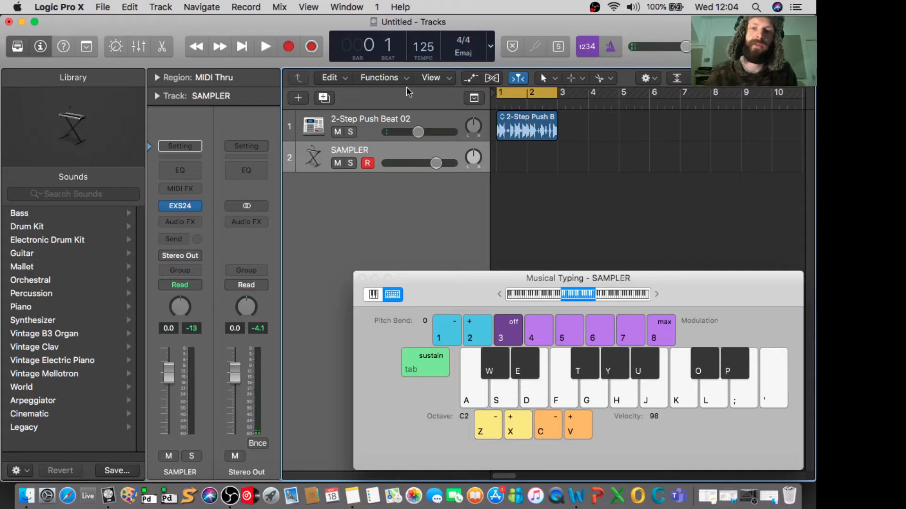
key("a")
key("a")
key("a")
key("a")
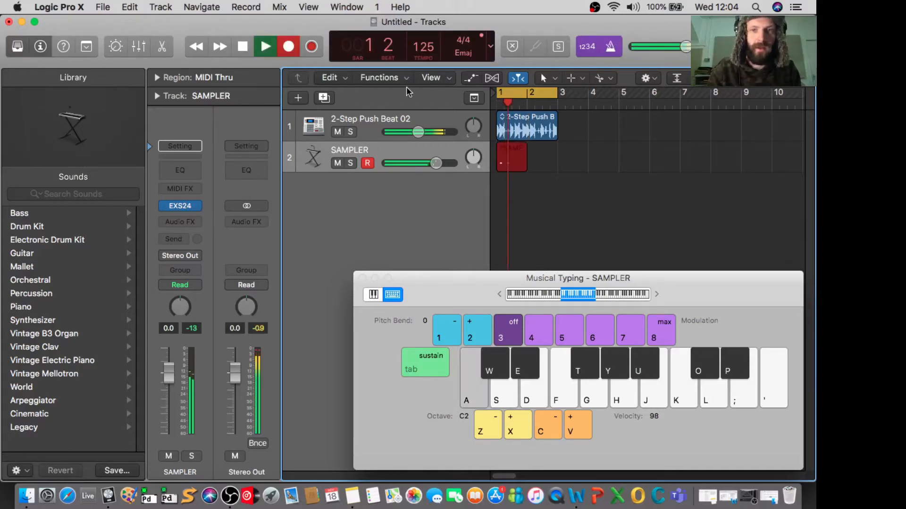
key("a")
key("a")
key("a")
key("a")
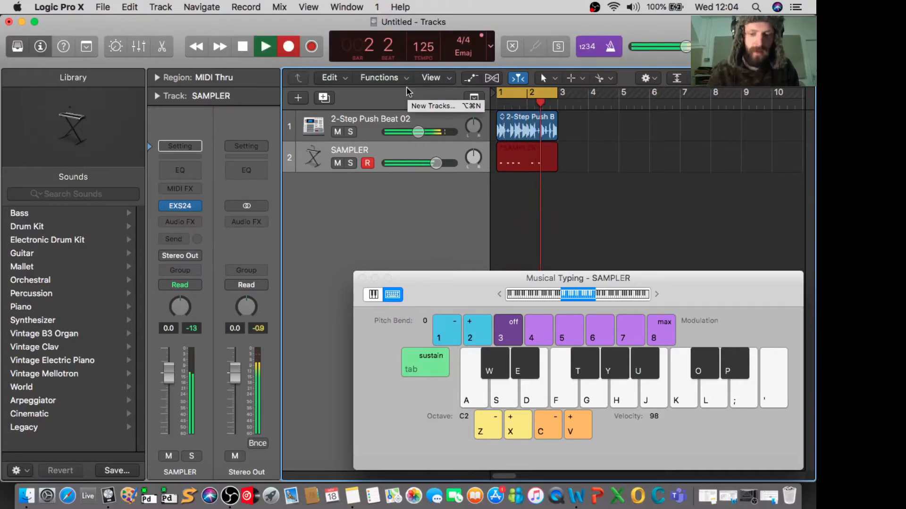
key("a")
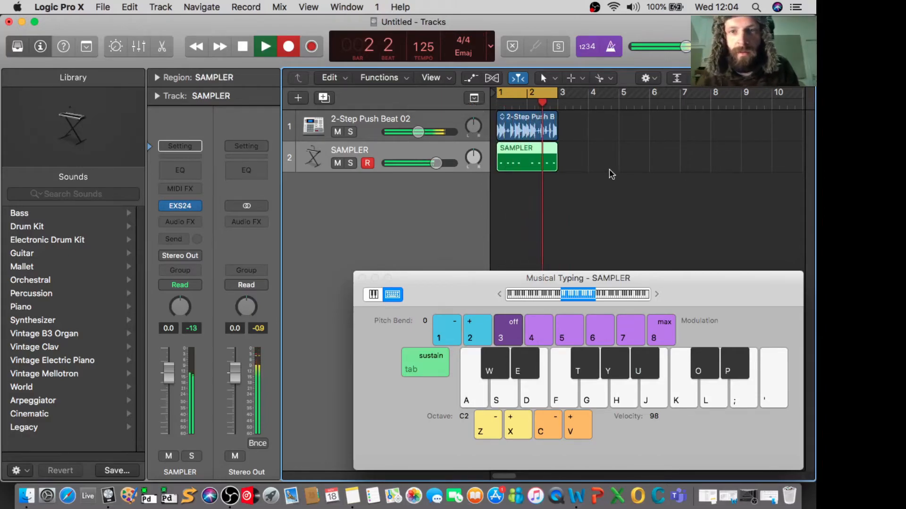
left_click(363, 280)
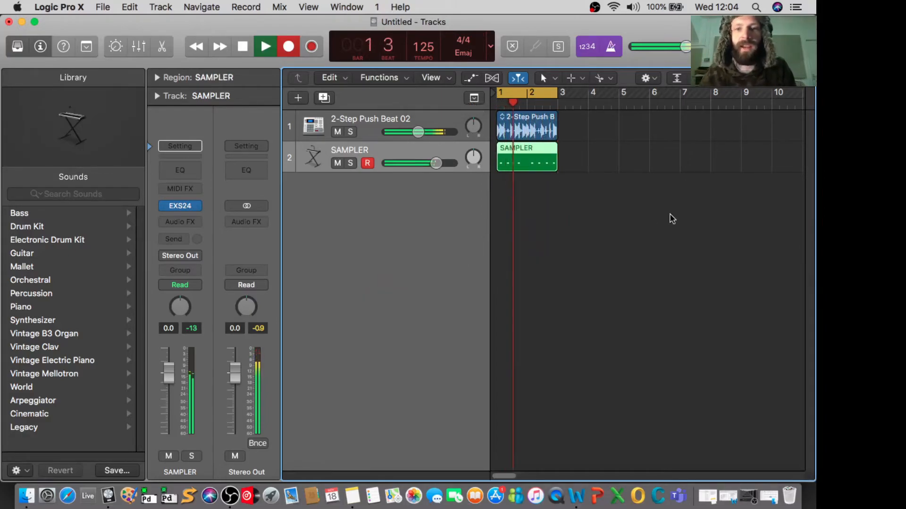
key("space")
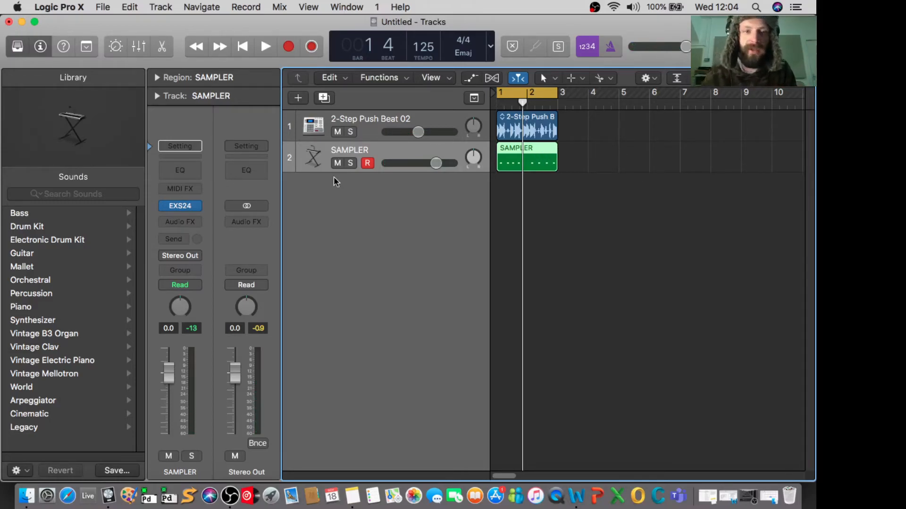
- Review the zones, key ranges and playback settings of DEMO INSTRUMENT in the SAMPLER track's EXS24 Instrument Editor, and close both windows
left_click(183, 208)
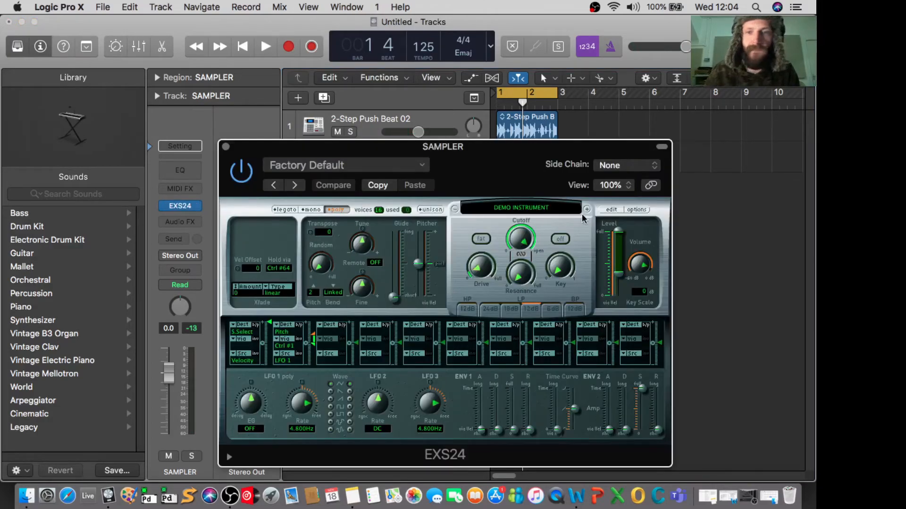
left_click(611, 212)
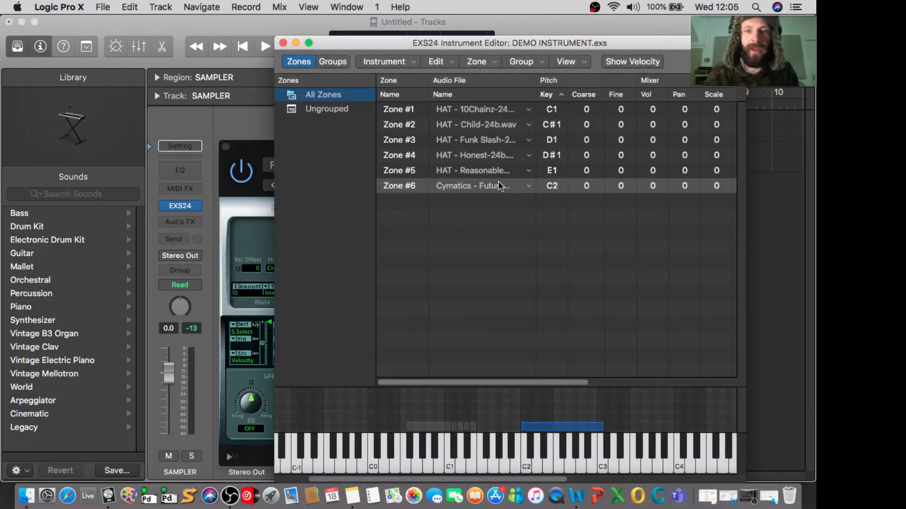
scroll(627, 172, "right", 10)
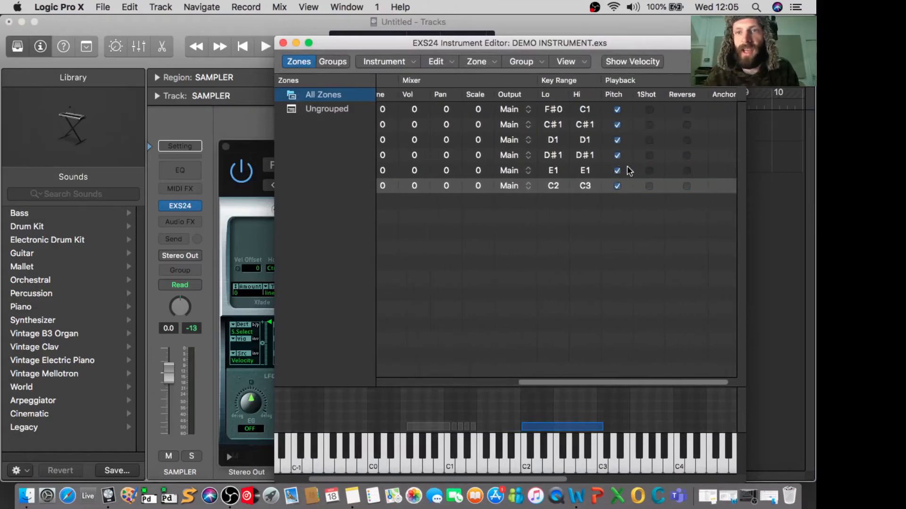
scroll(647, 125, "left", 10)
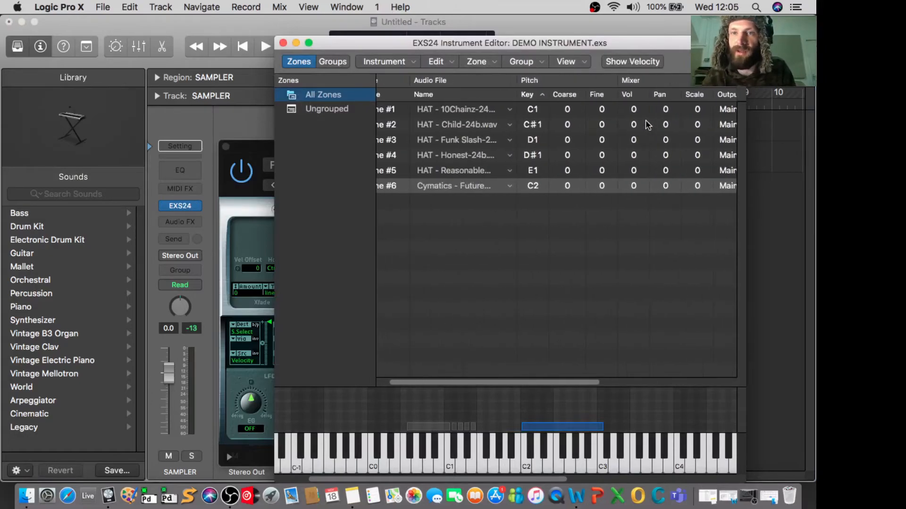
left_click(284, 43)
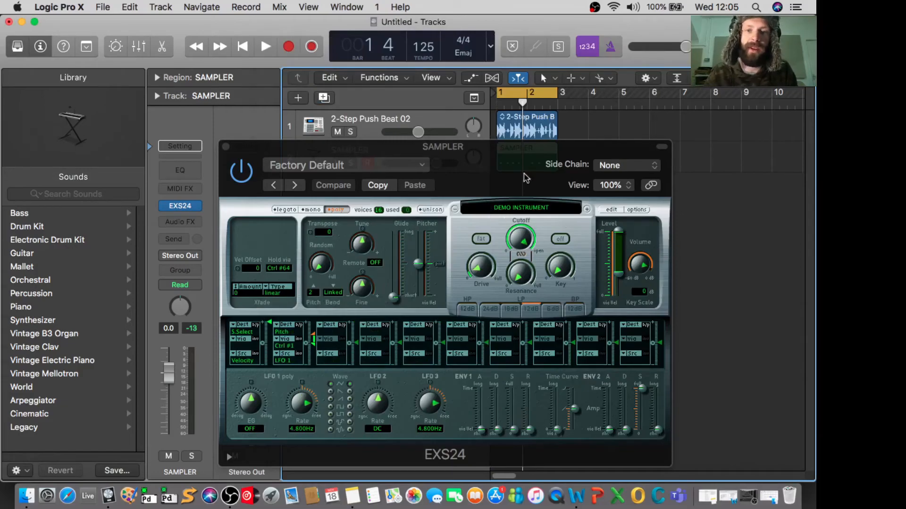
left_click(225, 146)
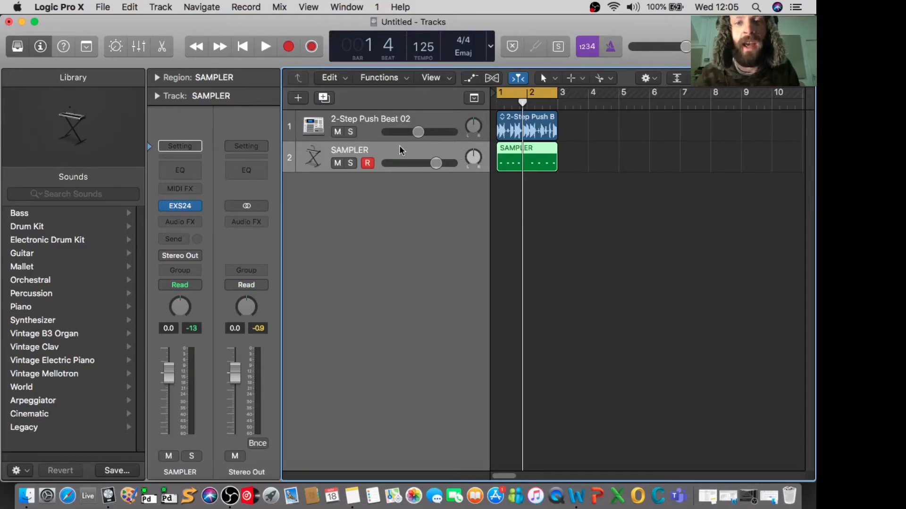
- Delete the recorded MIDI region on the SAMPLER track and remove the track itself
left_click(572, 158)
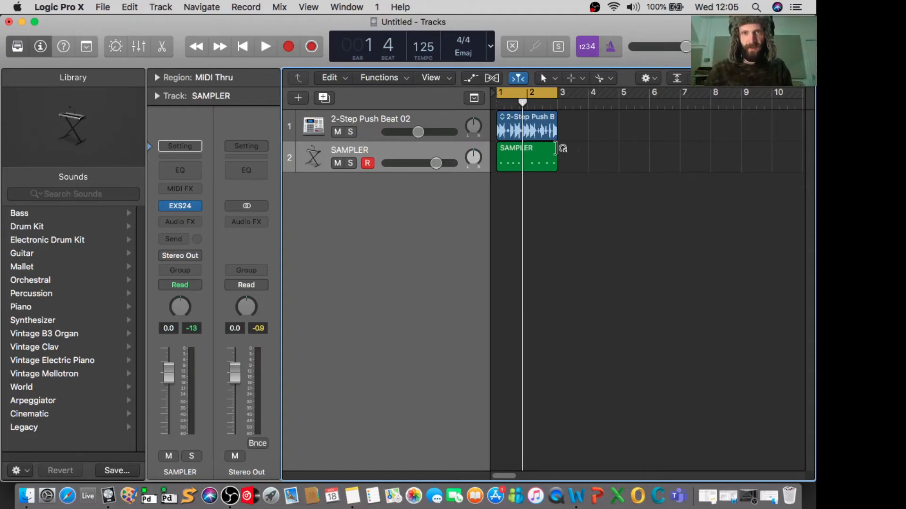
left_click(539, 150)
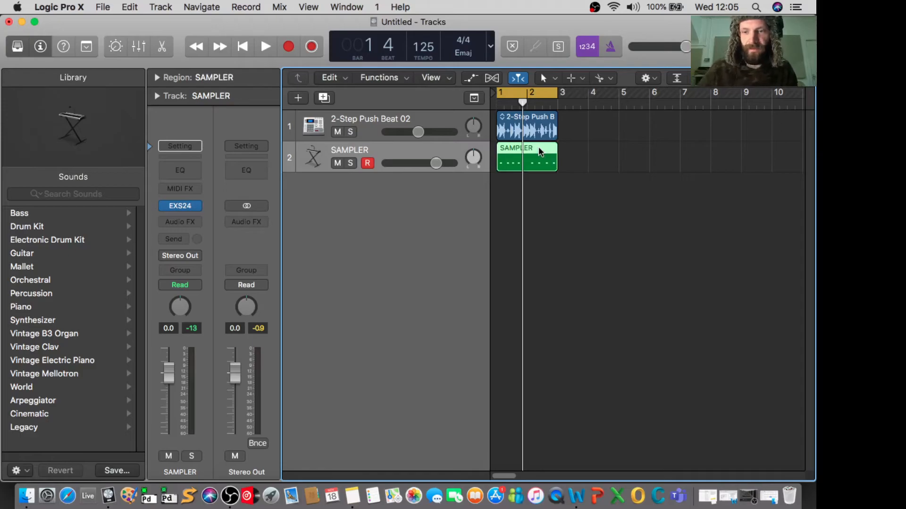
key("BackSpace")
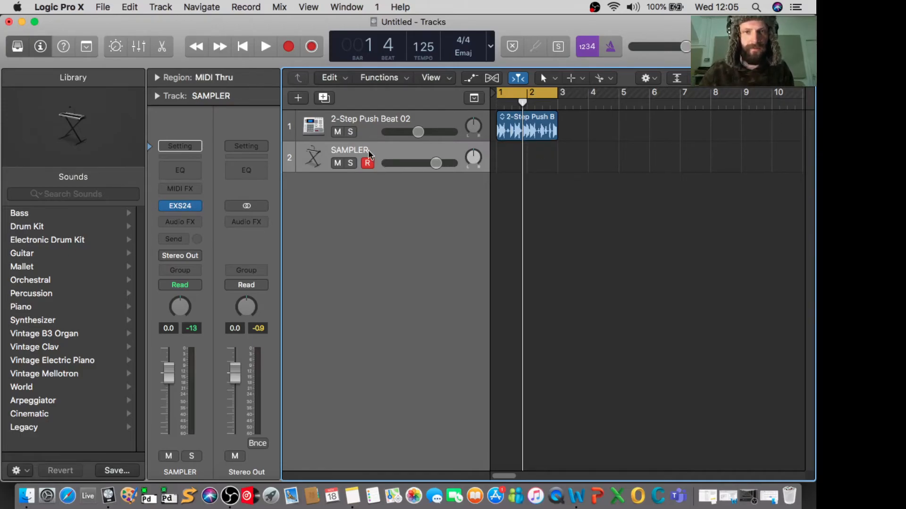
key("super+BackSpace")
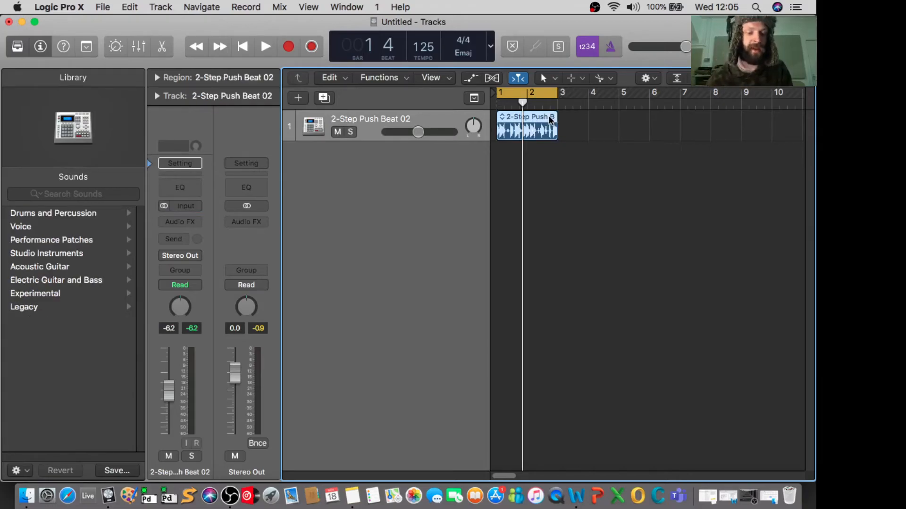
- Convert the 2-Step Push Beat 02 region to a new sampler track, creating zones from transient markers over trigger notes C-2 to G8
right_click(533, 133)
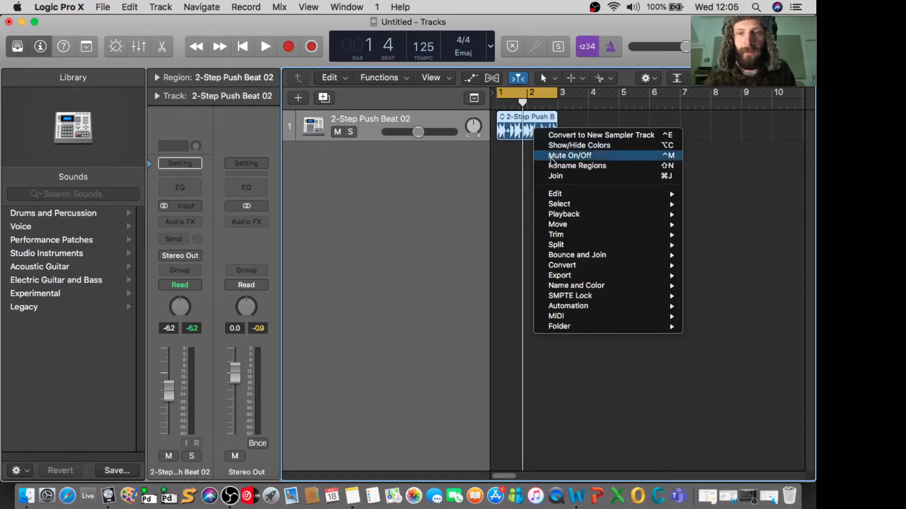
mouse_move(608, 270)
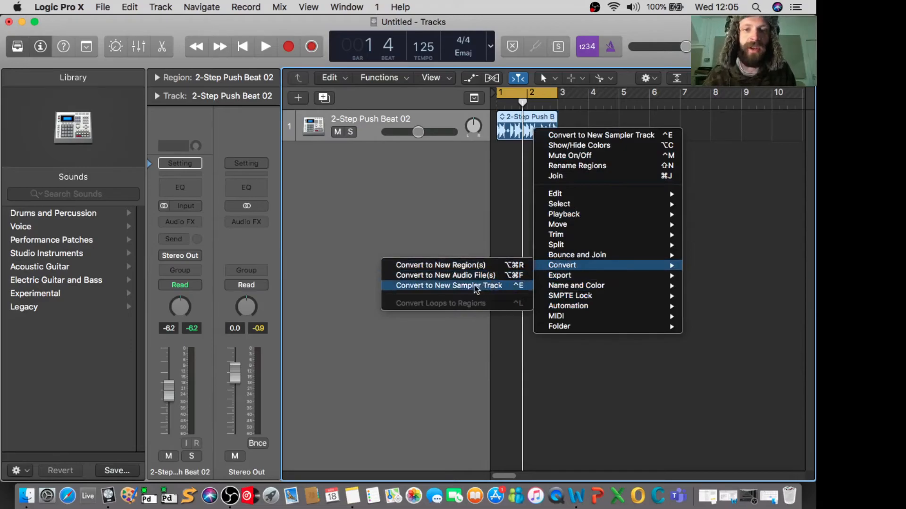
left_click(459, 290)
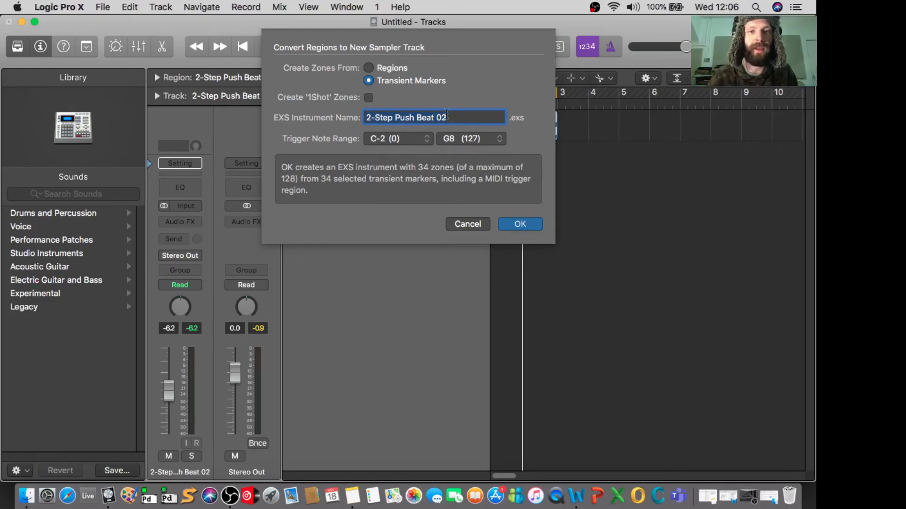
left_click(520, 224)
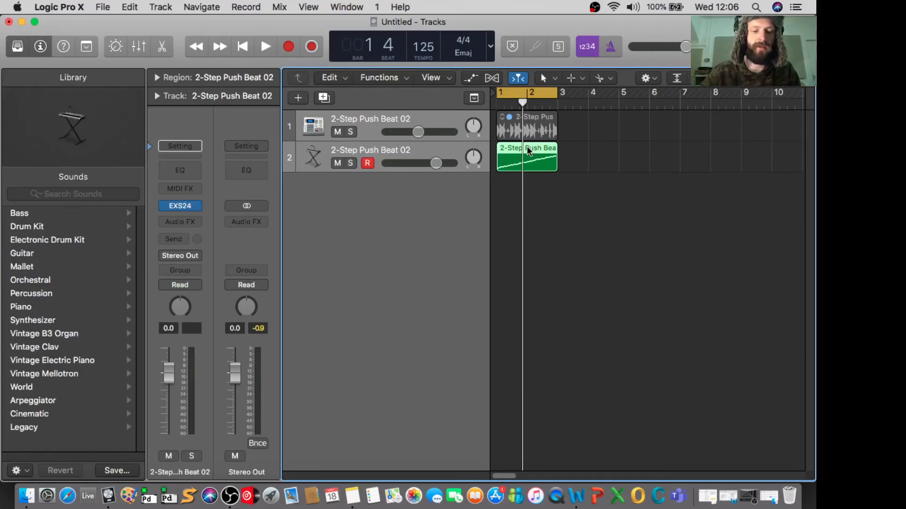
- Open Musical Typing, lower its octave to C0, and audition the beat slices on the new sampler track
key("super+k")
key("j")
key("f")
key("d")
key("z")
key("z")
key("d")
key("s")
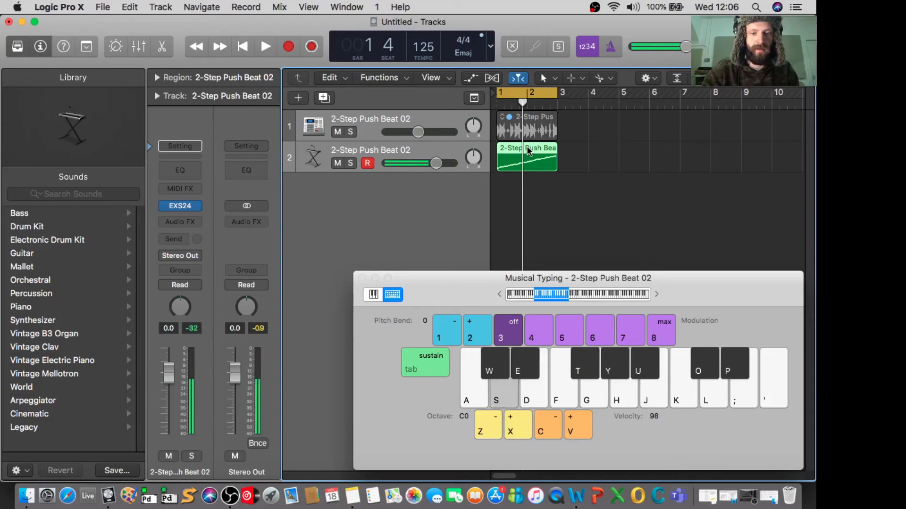
- Lower the Musical Typing octave to C-1 and audition more slices of the sampled beat
key("d")
key("g")
key("s")
key("z")
key("a")
key("f")
key("j")
key("a")
key("s")
key("d")
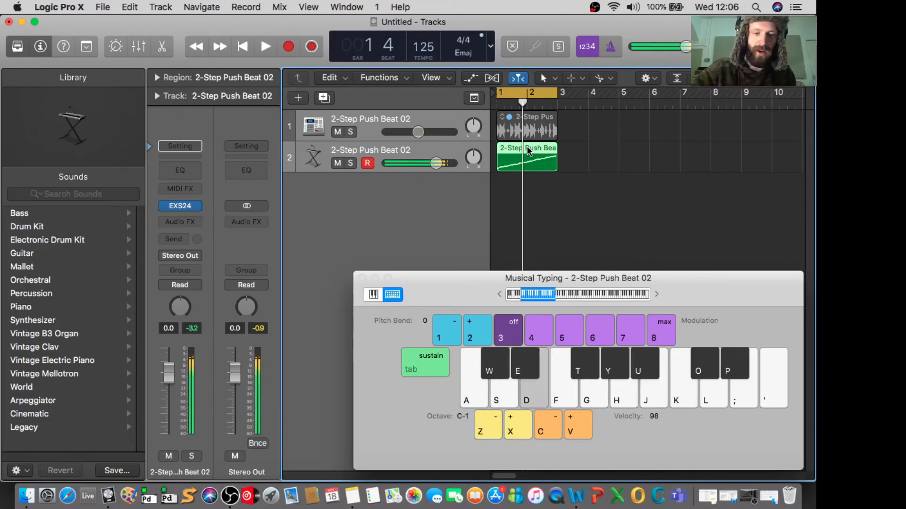
key("g")
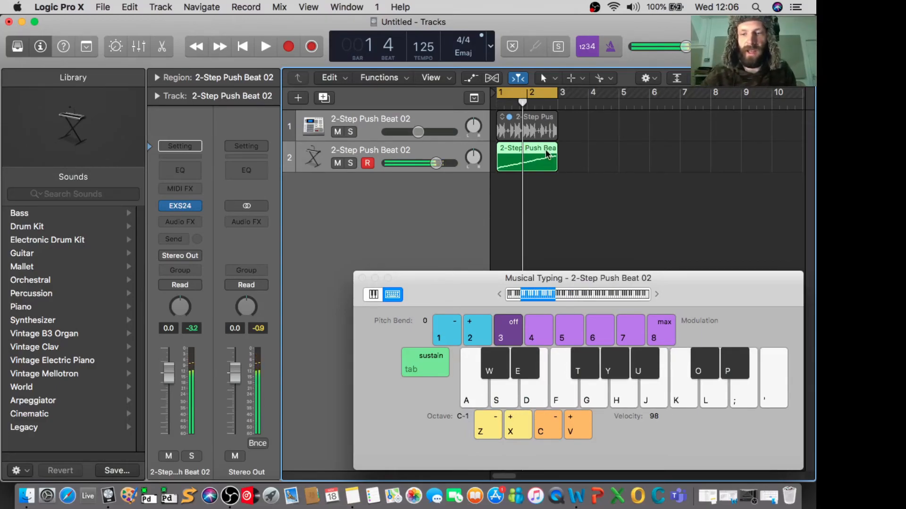
- Delete the MIDI trigger region on the sampler track and unmute the original 2-Step Push Beat 02 audio region
key("Delete")
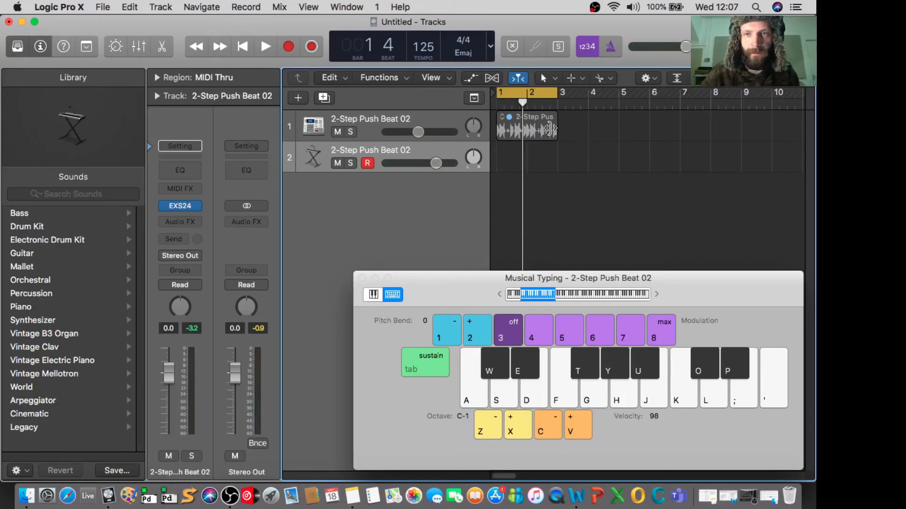
left_click(511, 124)
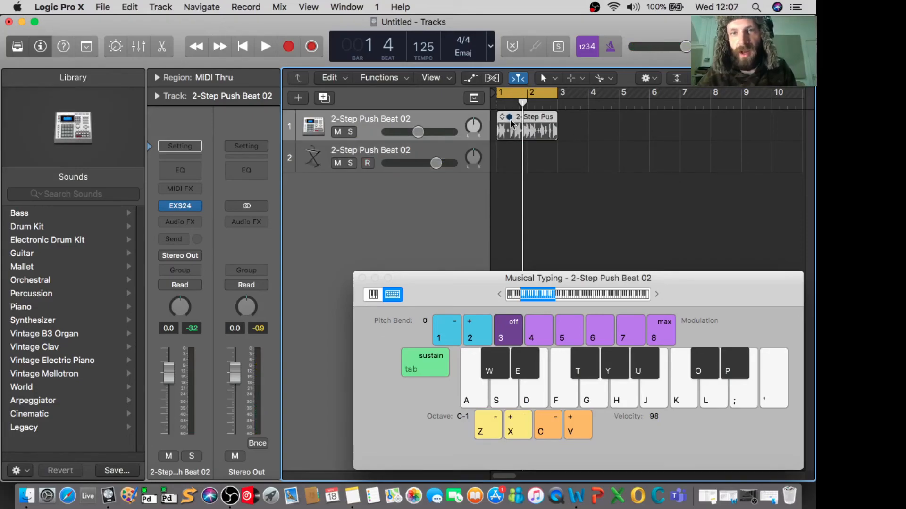
left_click(537, 140)
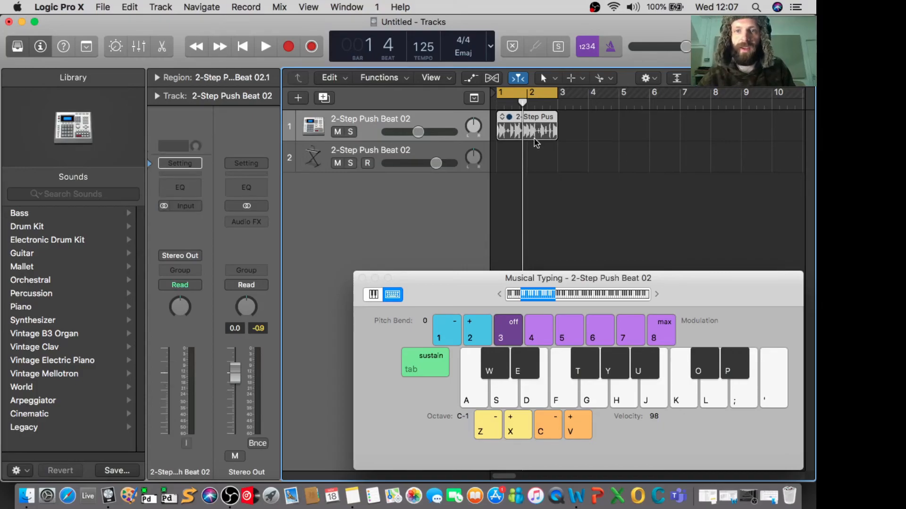
left_click(583, 130)
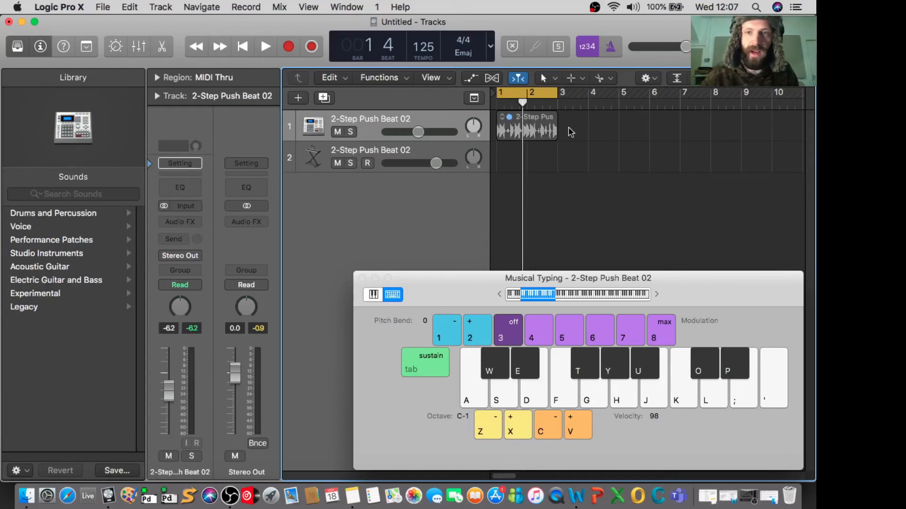
left_click_drag(567, 126, 535, 133)
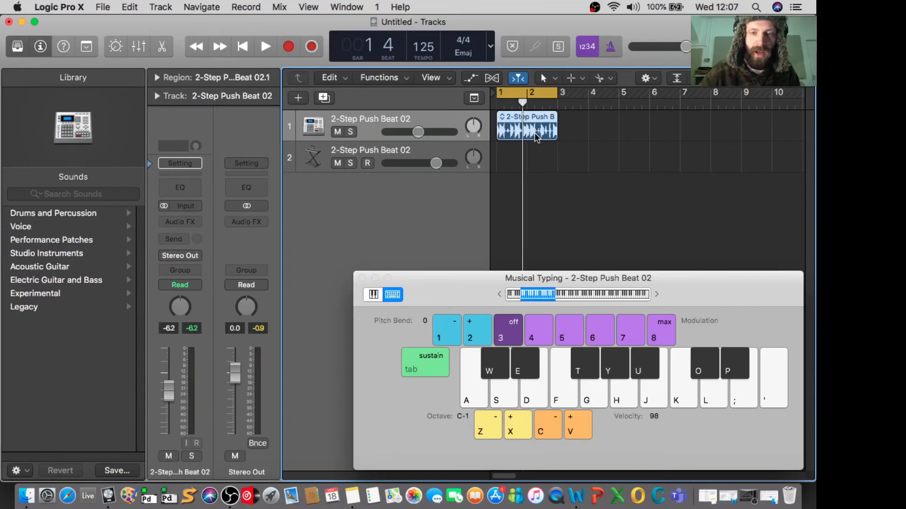
- Record-enable the sampler track and rehearse one repeated slice on the A note at octave C-1 over the looped beat
key("space")
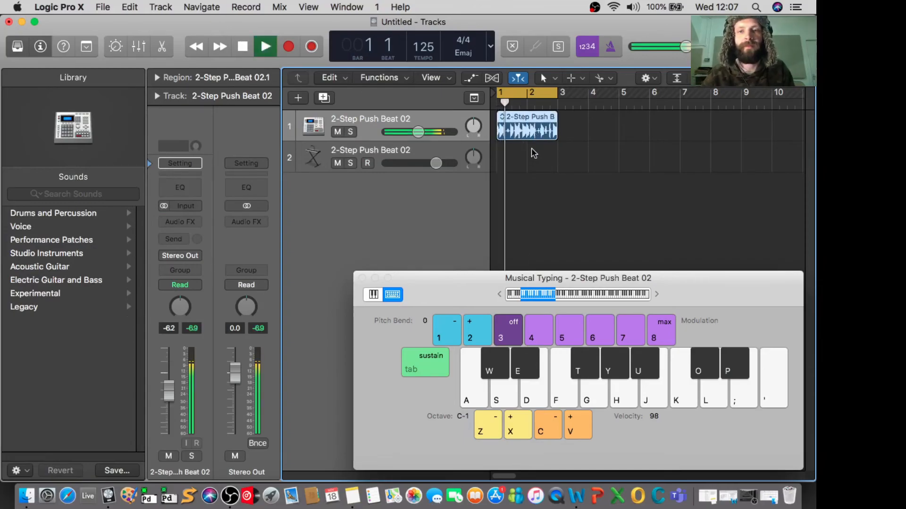
key("space")
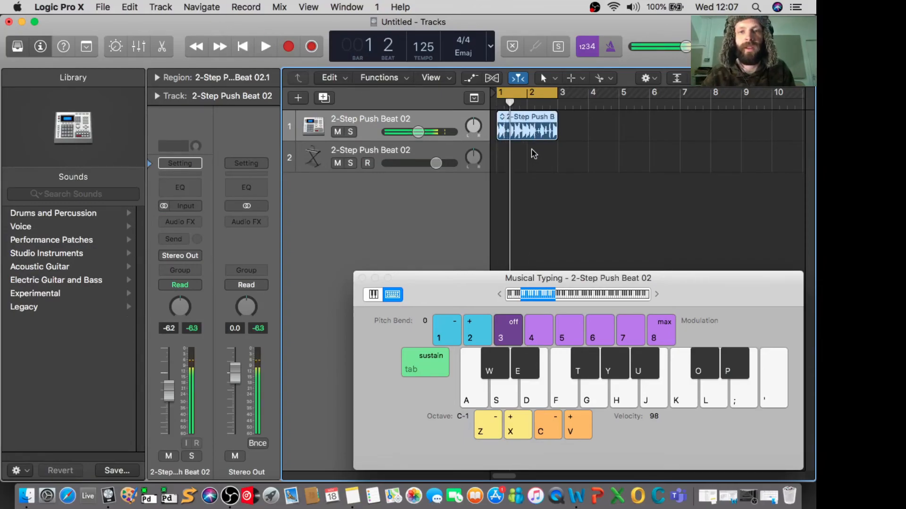
left_click(367, 163)
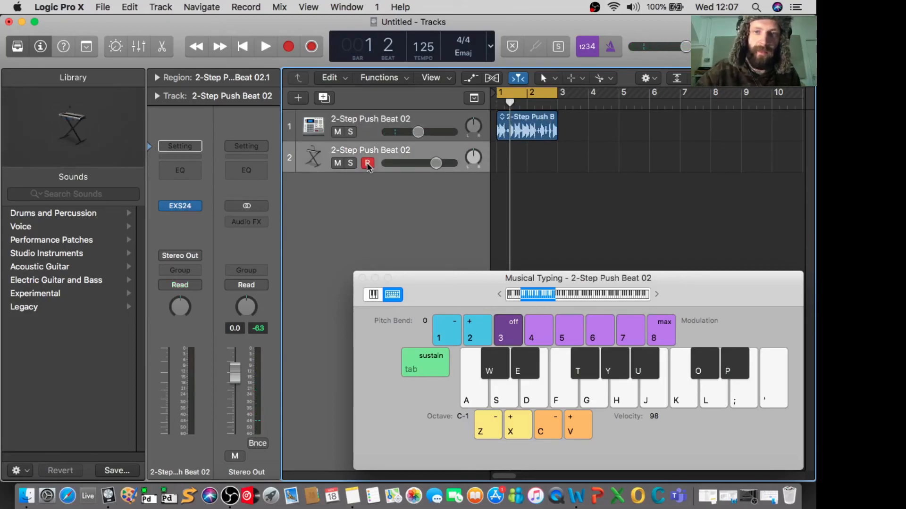
key("space")
key("h")
key("h")
key("h")
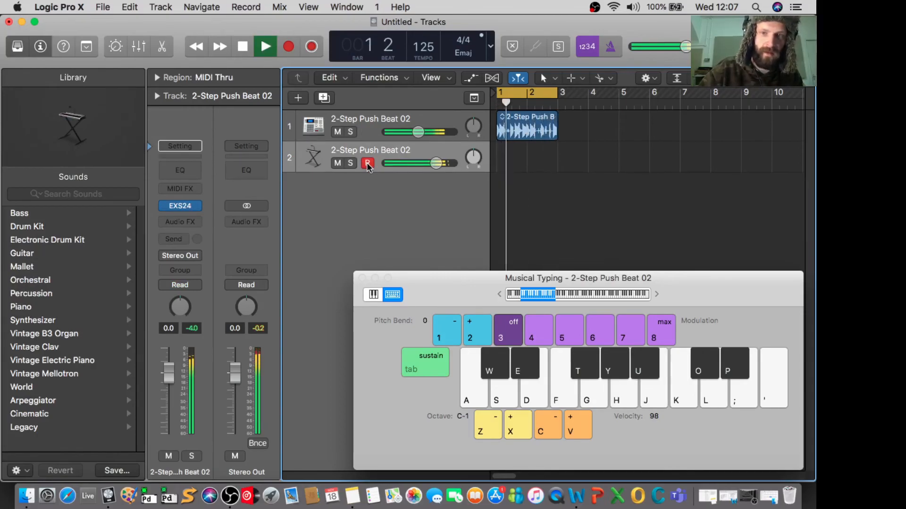
key("h")
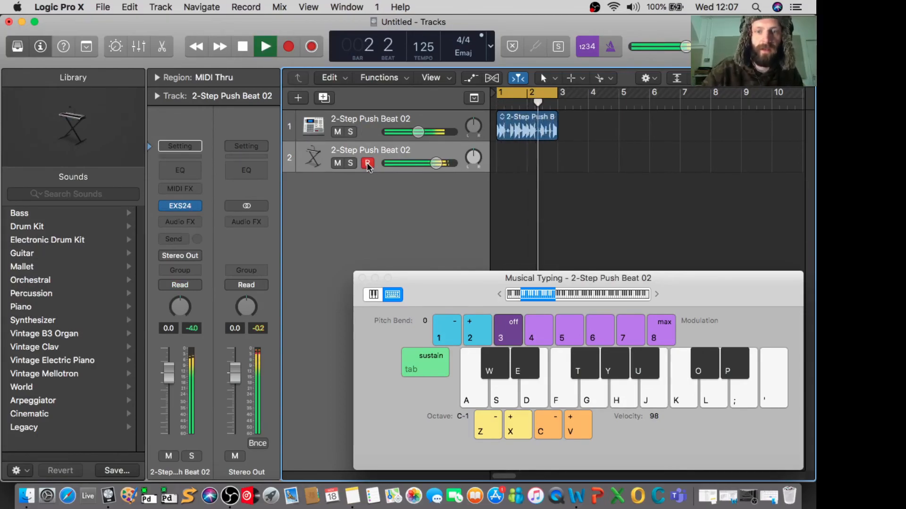
key("h")
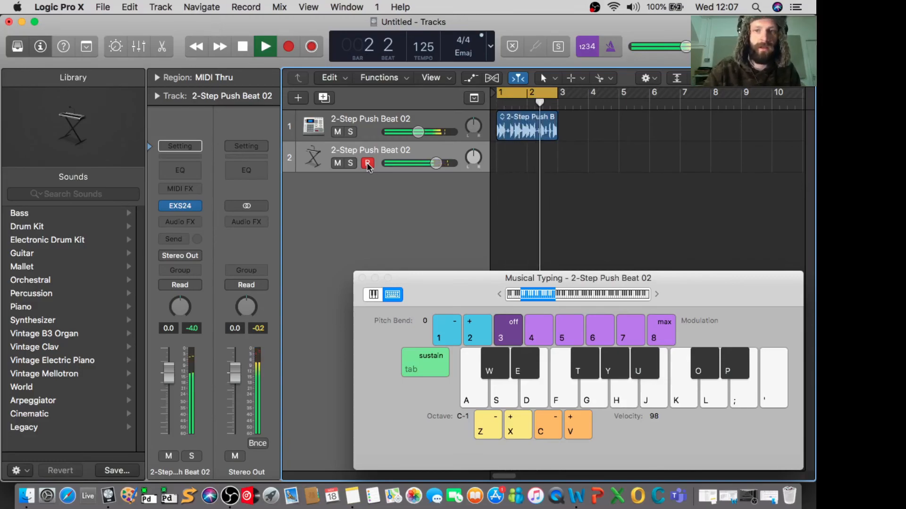
key("h")
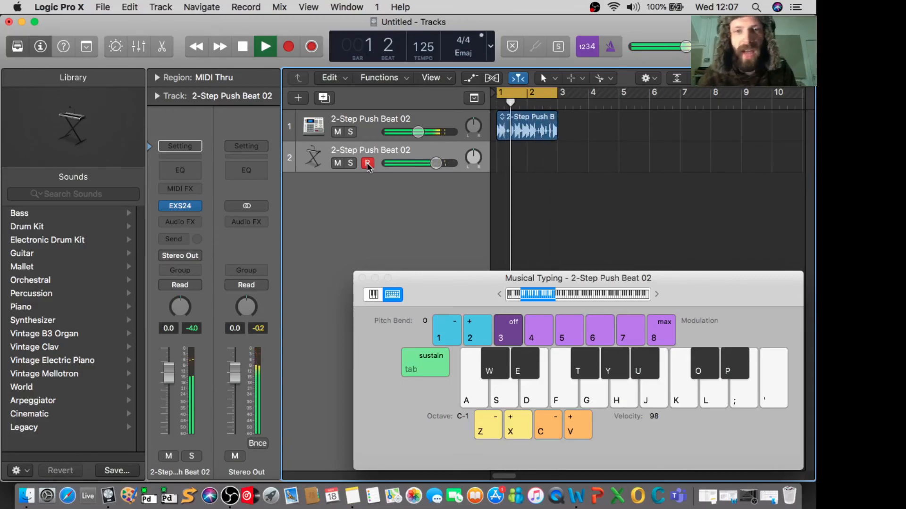
- Record a two-bar pattern of the repeated slice on the sampler track over the beat, and stop the transport
left_click(288, 46)
key("h")
key("h")
key("h")
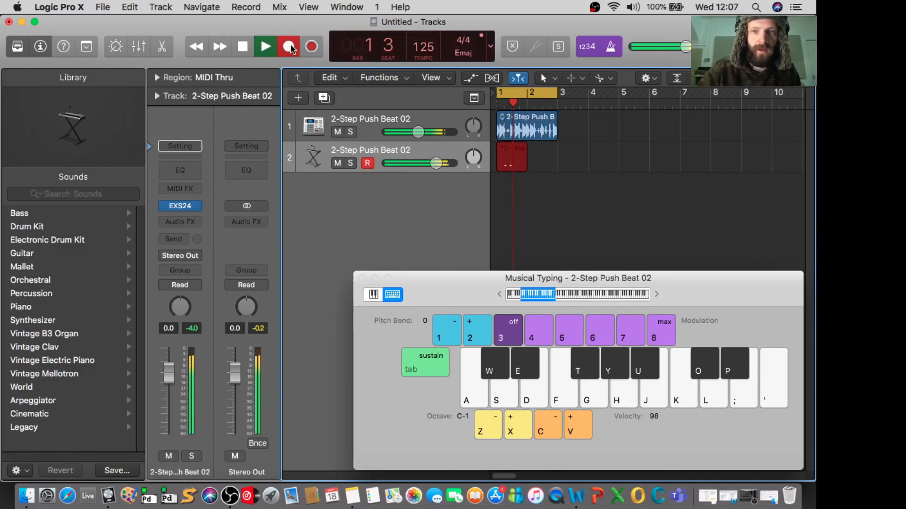
key("h")
key("h")
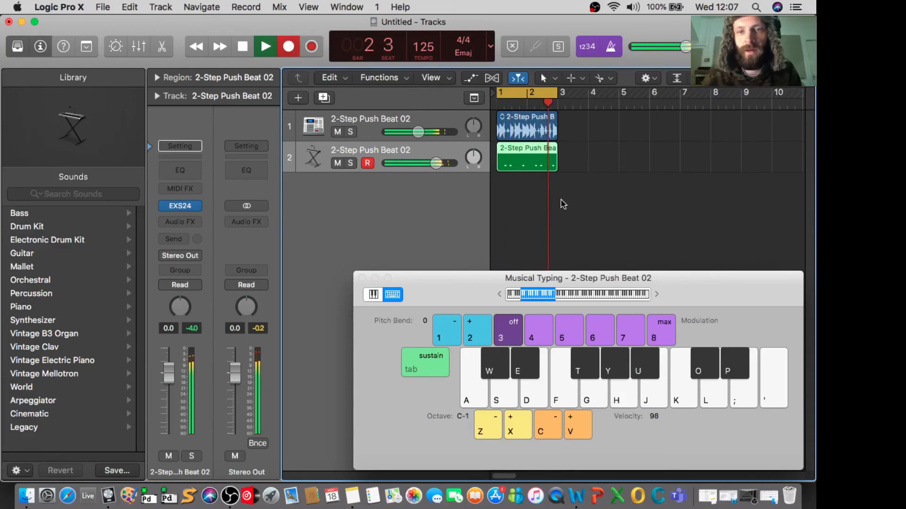
key("space")
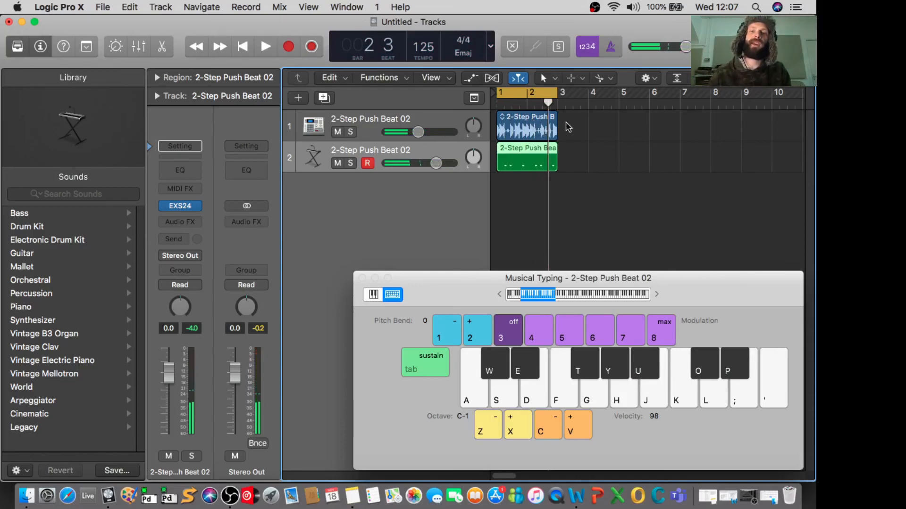
- Mute the original 2-Step Push Beat 02 audio region and select the recorded MIDI region on the sampler track
left_click_drag(567, 126, 537, 133)
left_click(533, 135)
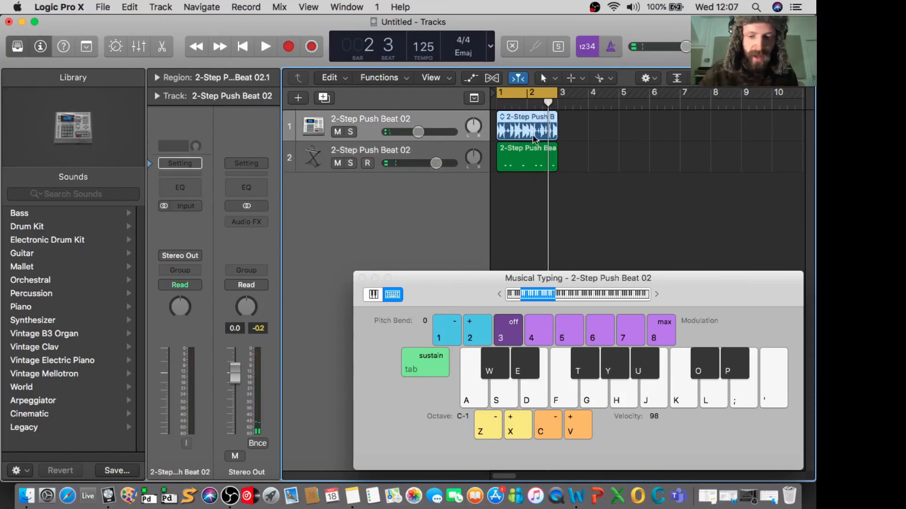
key("ctrl+m")
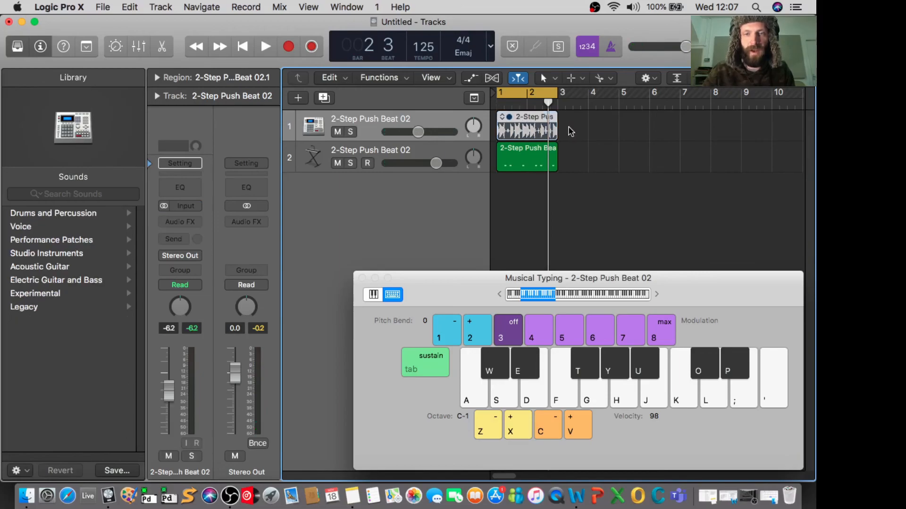
left_click(529, 147)
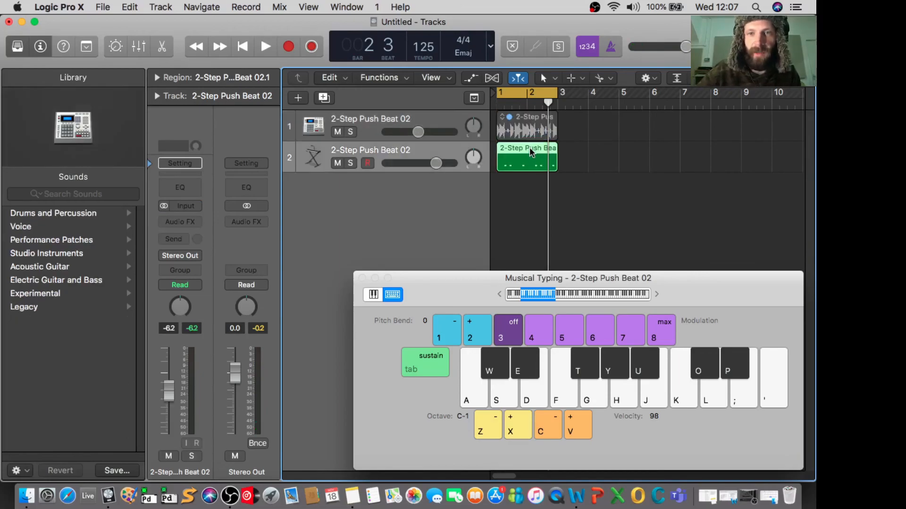
- Delete the recorded MIDI region on the sampler track and lower the Musical Typing octave to C-2
key("Delete")
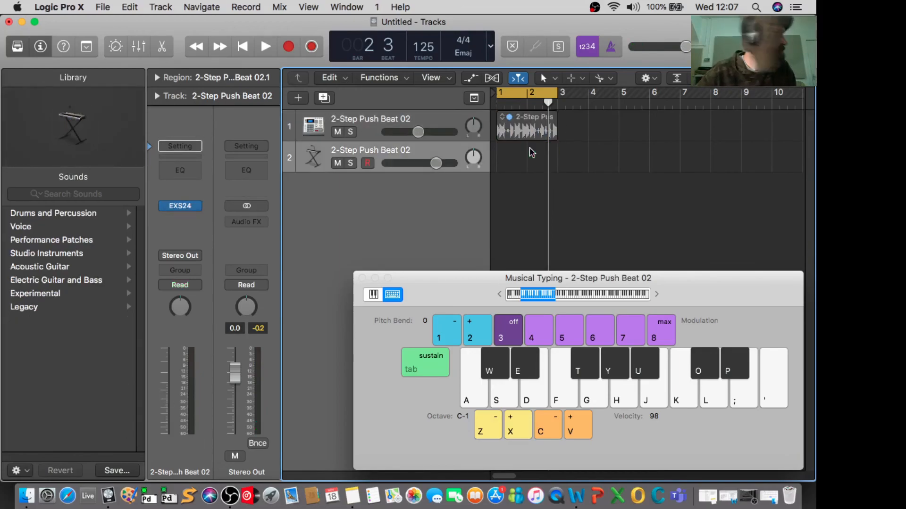
key("a")
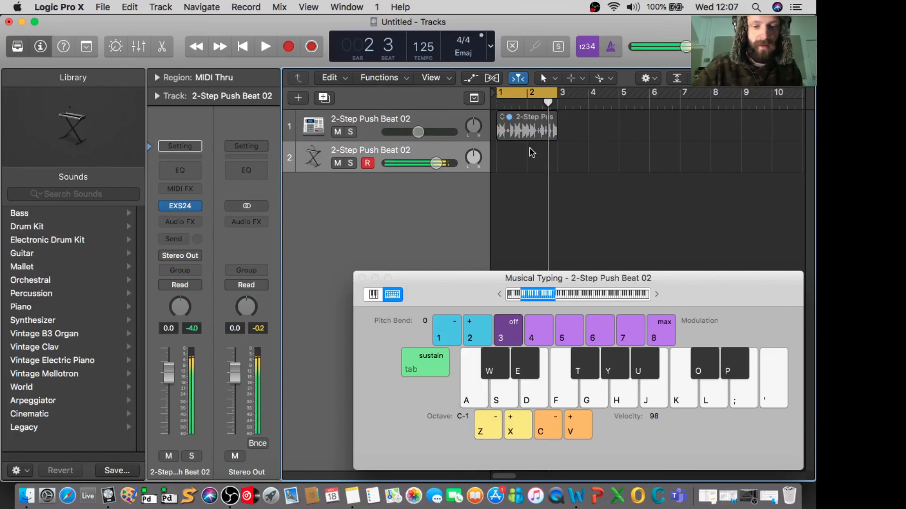
key("z")
key("a")
key("f")
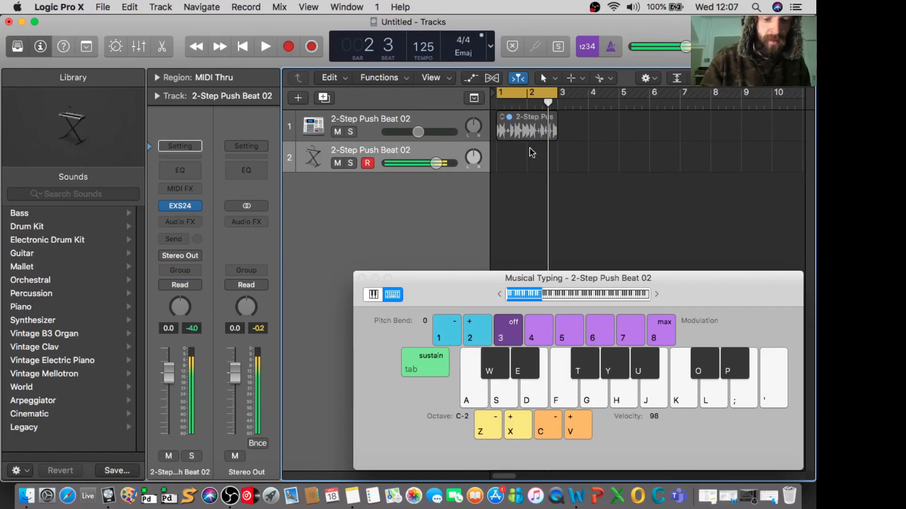
- Rehearse a pattern of different beat slices on the sampler track at octave C-2, repeatedly returning to the lowest slice
key("s")
key("a")
key("d")
key("a")
key("d")
key("d")
key("a")
key("d")
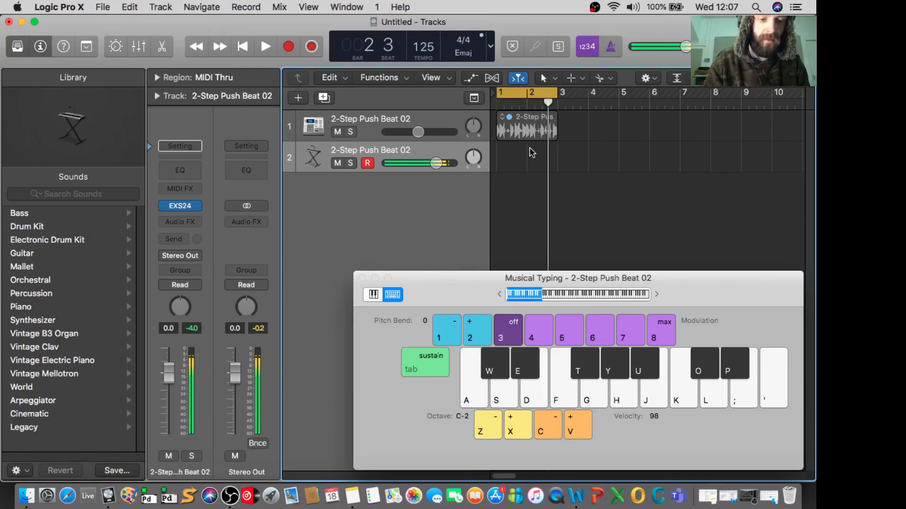
key("a")
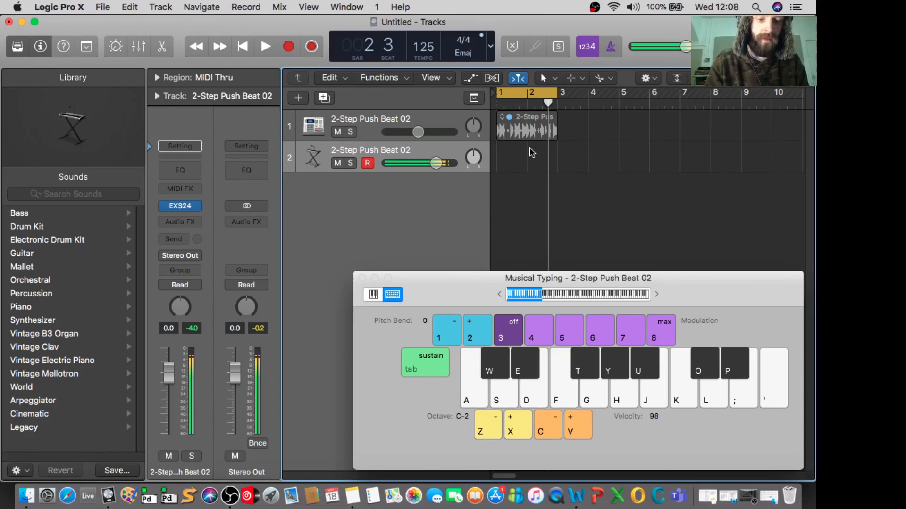
key("a")
key("a")
key("d")
key("f")
key("k")
key("a")
key("g")
key("a")
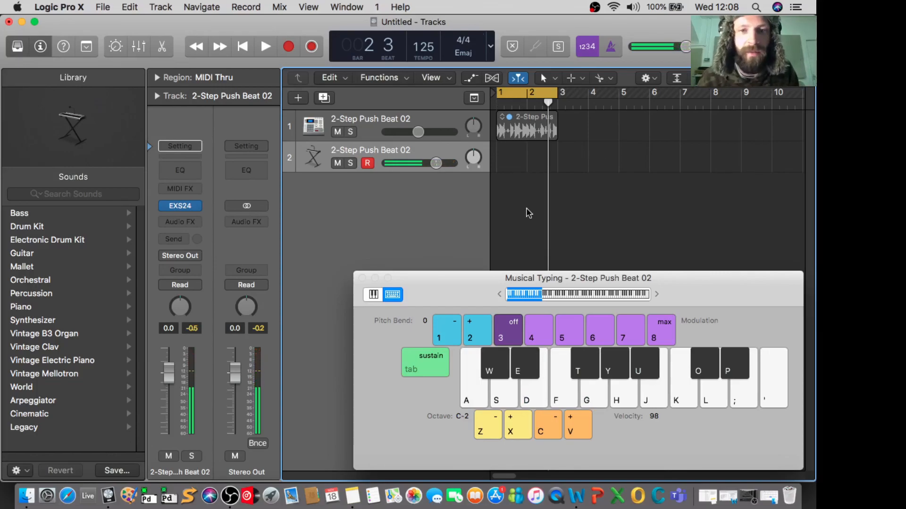